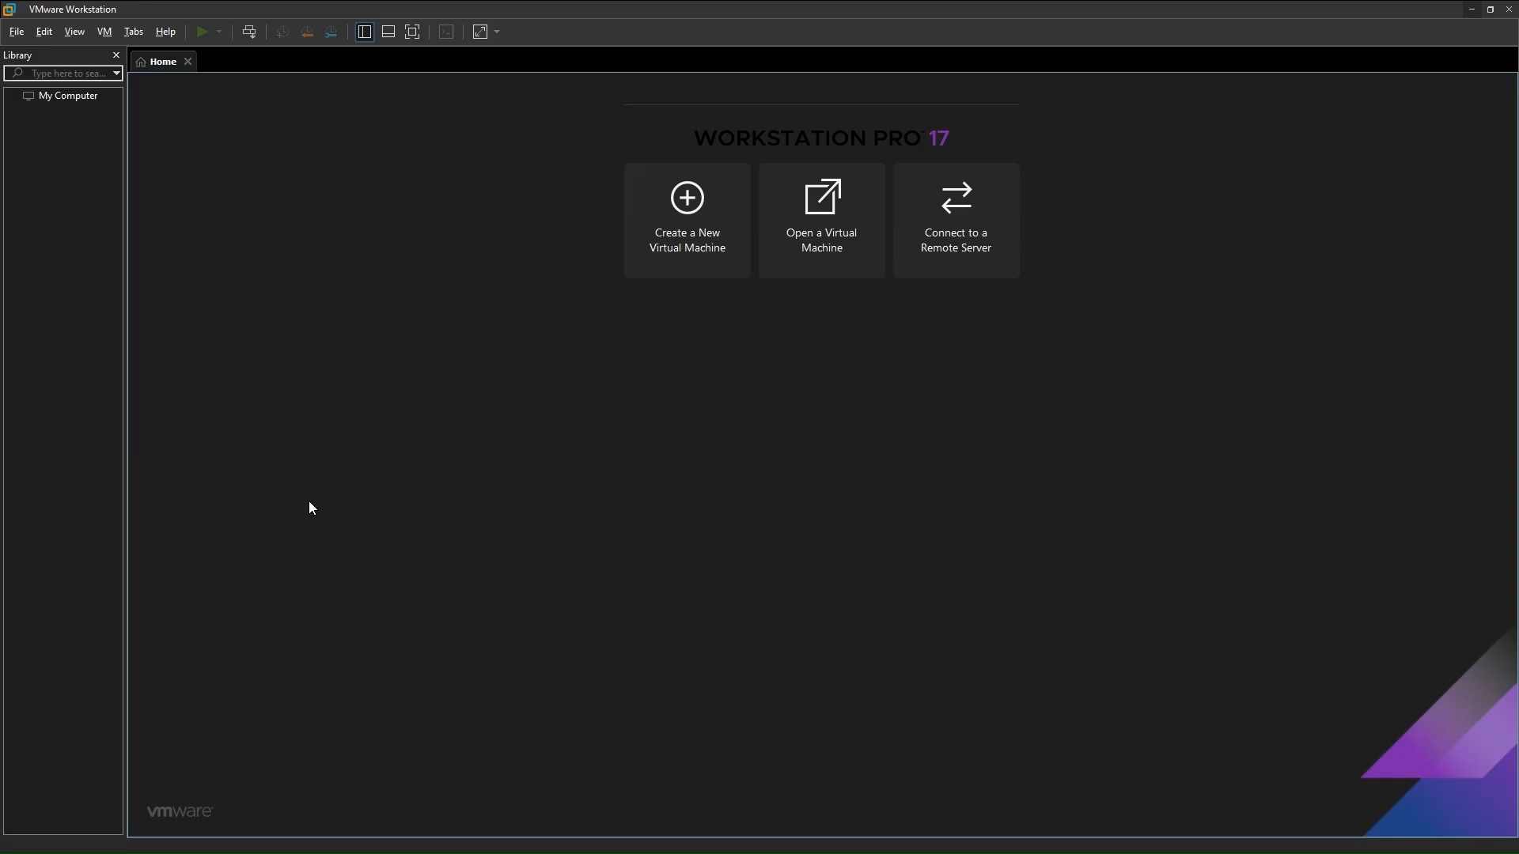
# Start a new virtual machine with the Custom (advanced) configuration and Workstation 17.5 or later hardware compatibility.
pyautogui.click(691, 238)
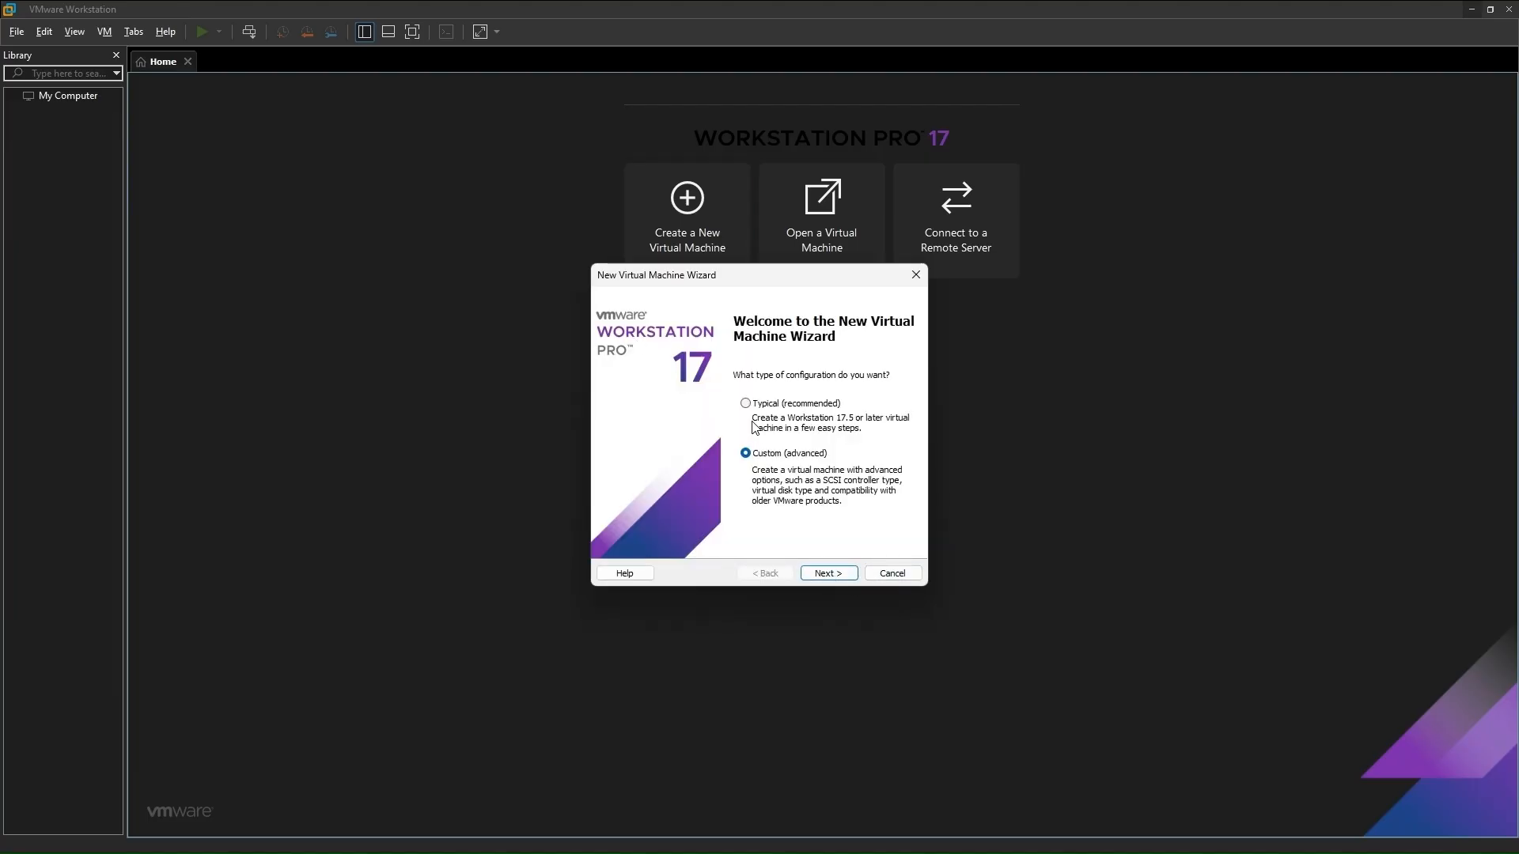
pyautogui.click(746, 405)
pyautogui.click(747, 455)
pyautogui.click(828, 573)
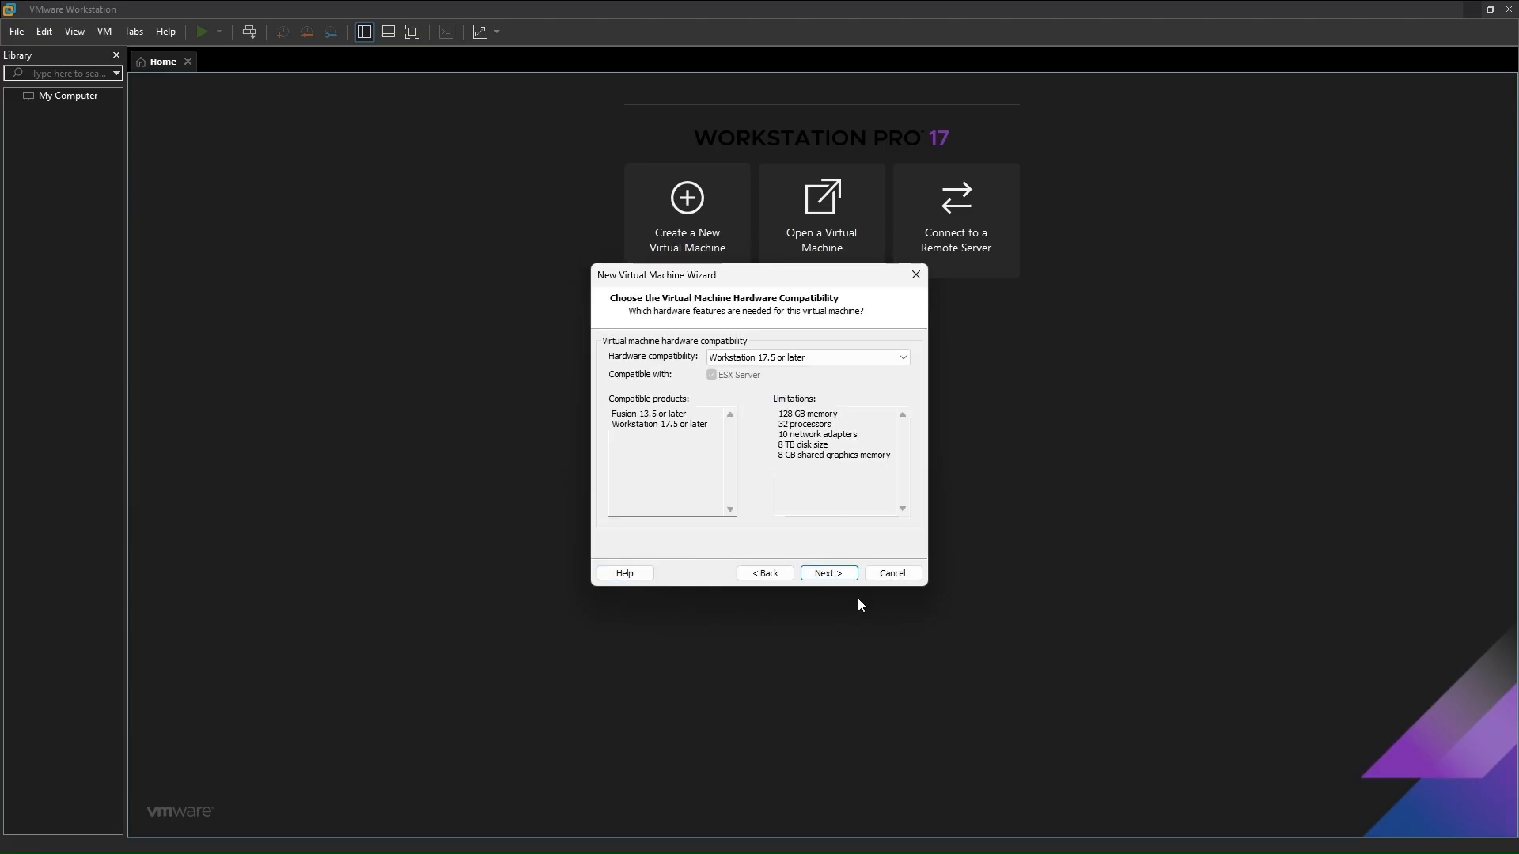
pyautogui.click(840, 575)
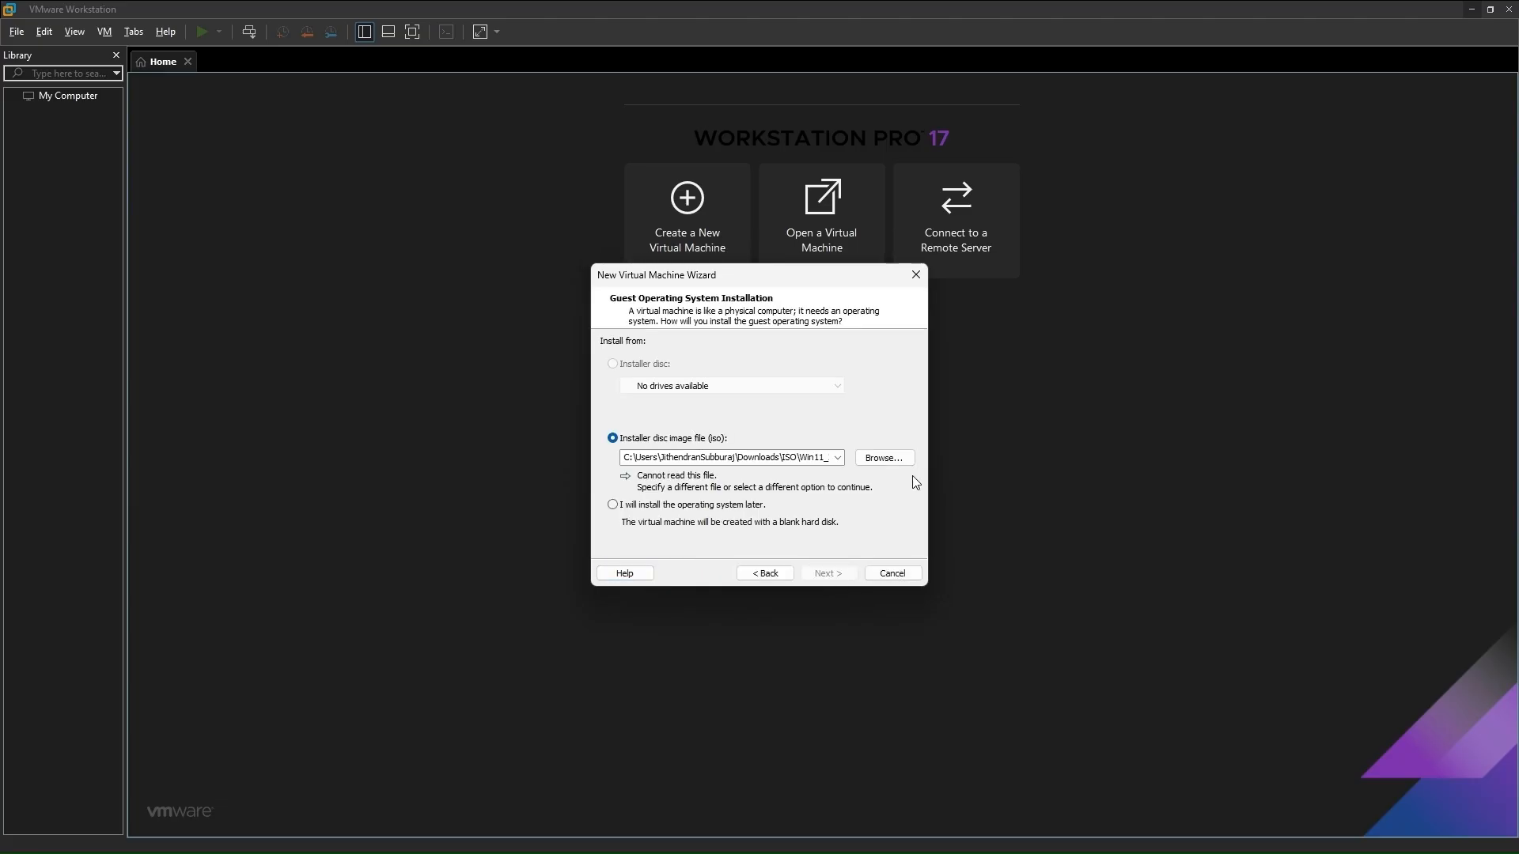
# Use the 26200.6584.250915-1905.25h2 disc image from the Downloads ISO folder as the guest operating system installer.
pyautogui.click(878, 459)
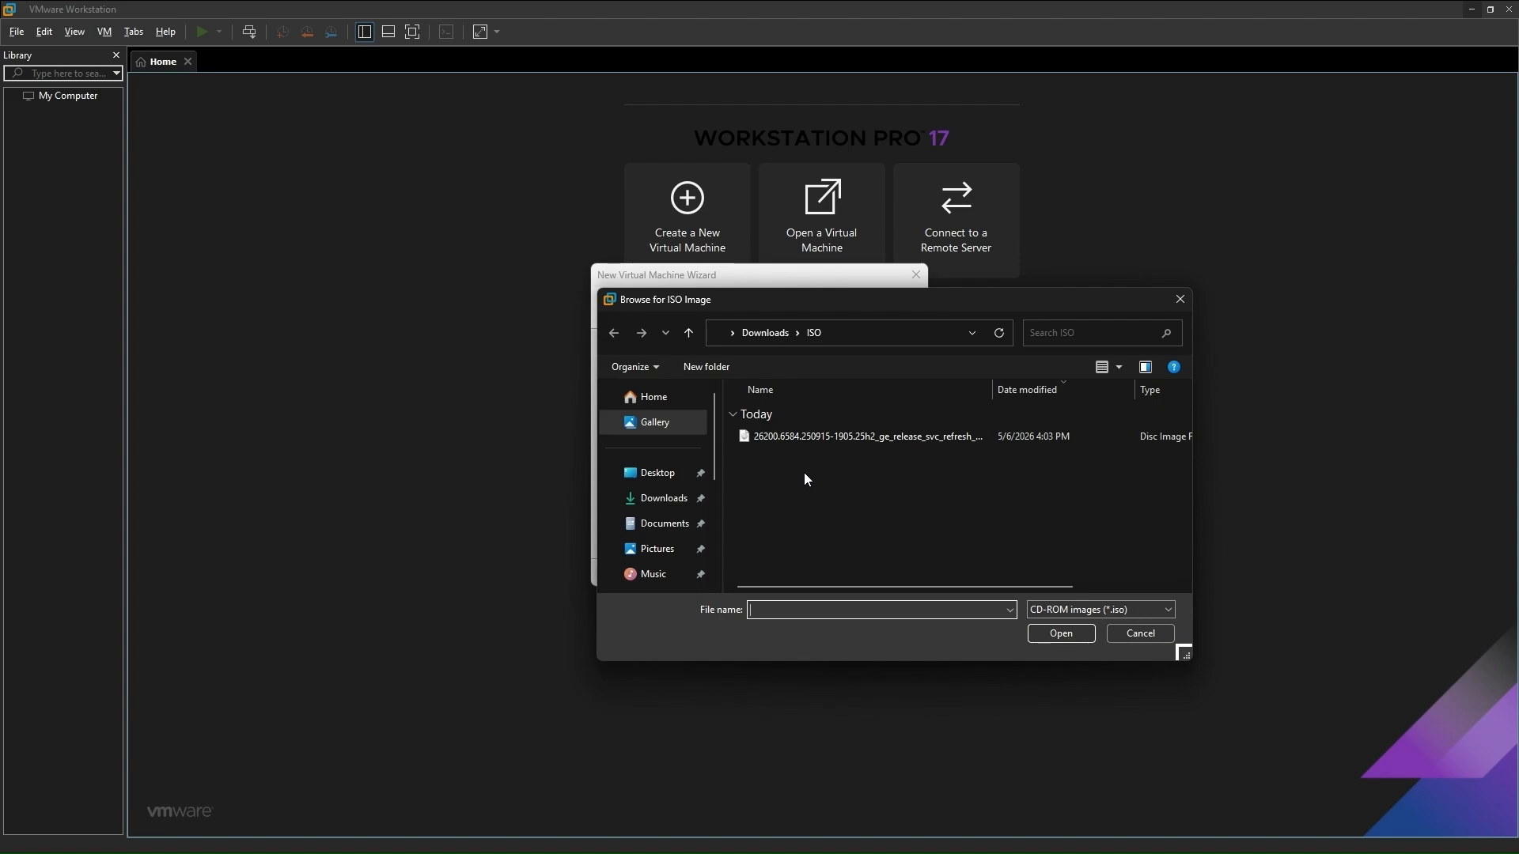
pyautogui.click(796, 436)
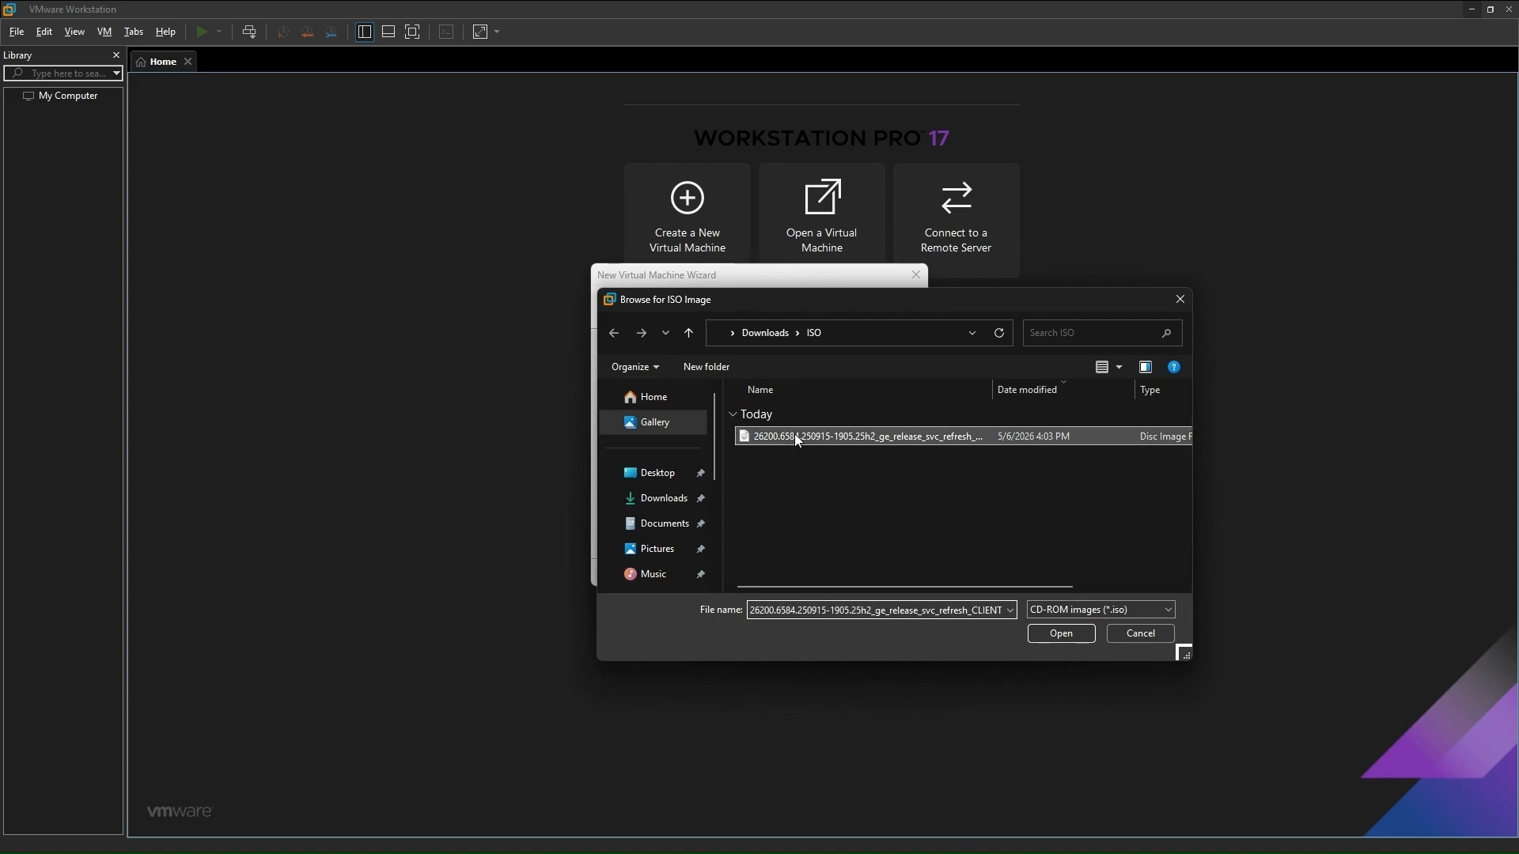
pyautogui.click(1060, 633)
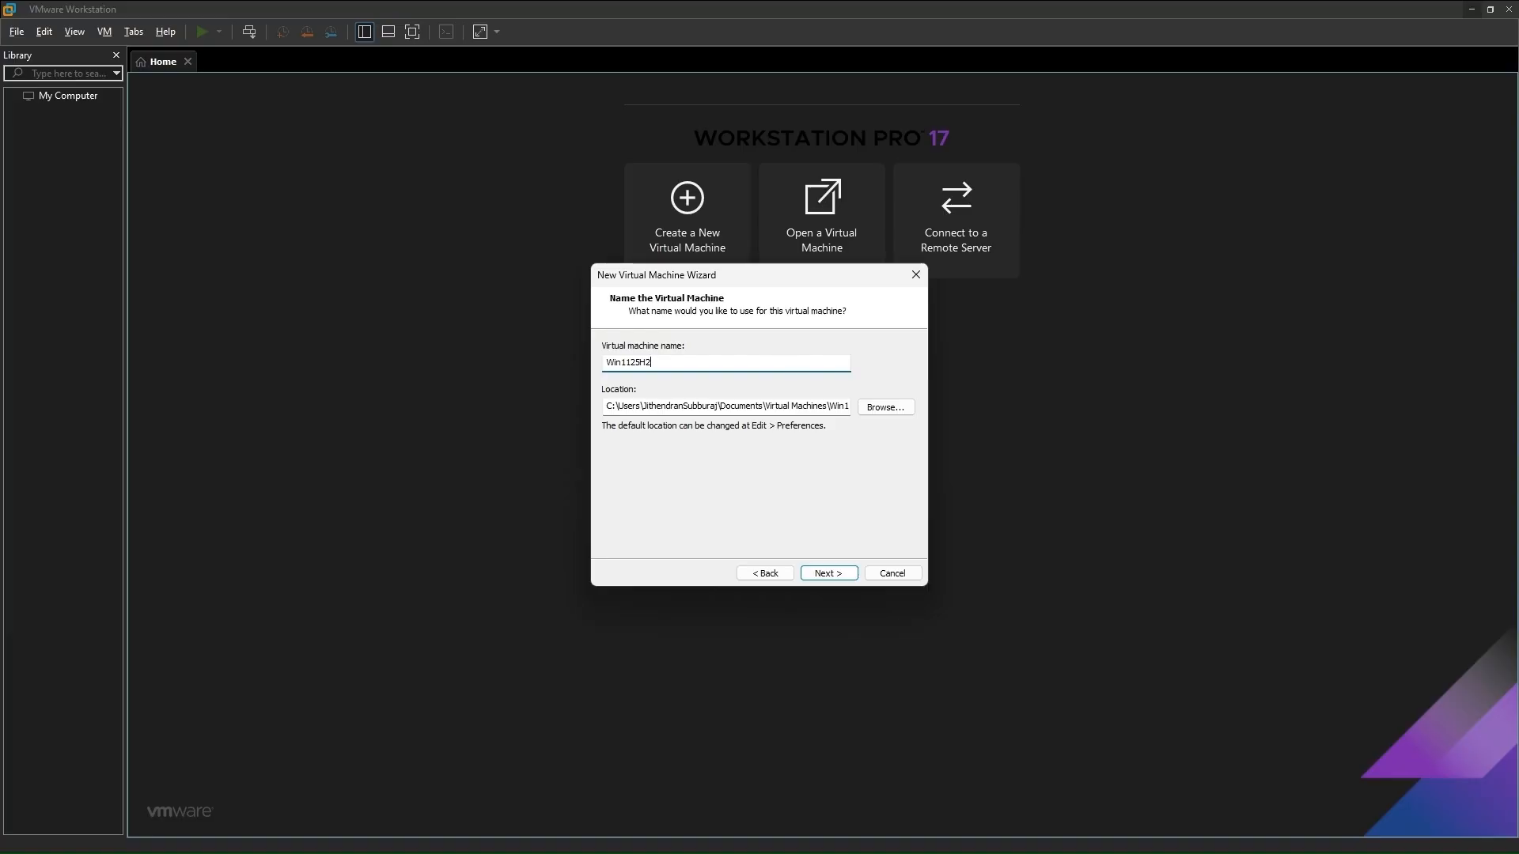
# Keep Win1125H2 as the virtual machine name and browse for its location to the VirtualMachines folder on Local Disk (C:).
pyautogui.press('Tab')
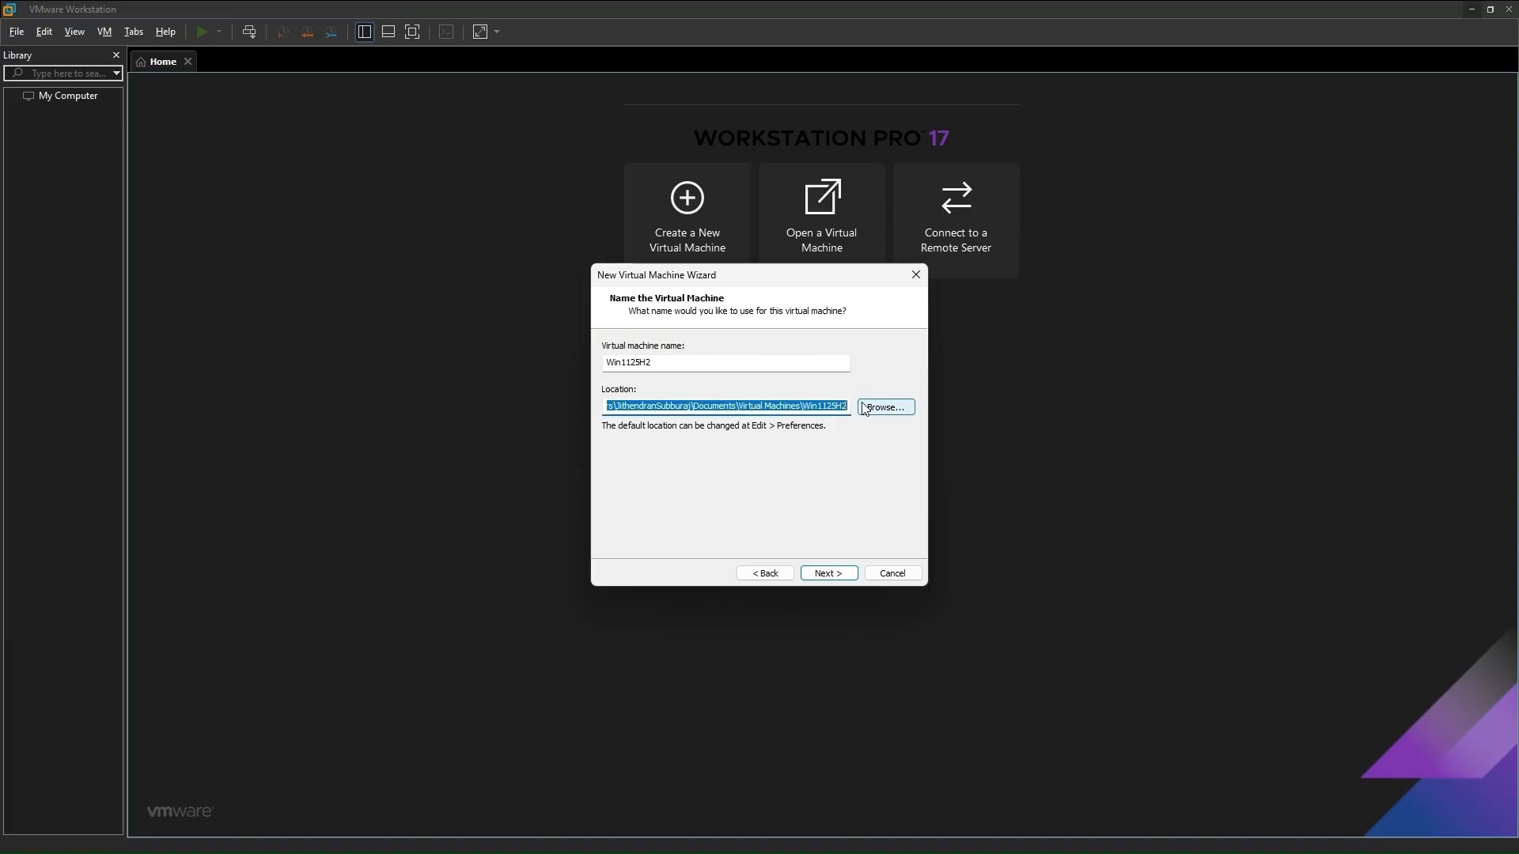
pyautogui.click(865, 408)
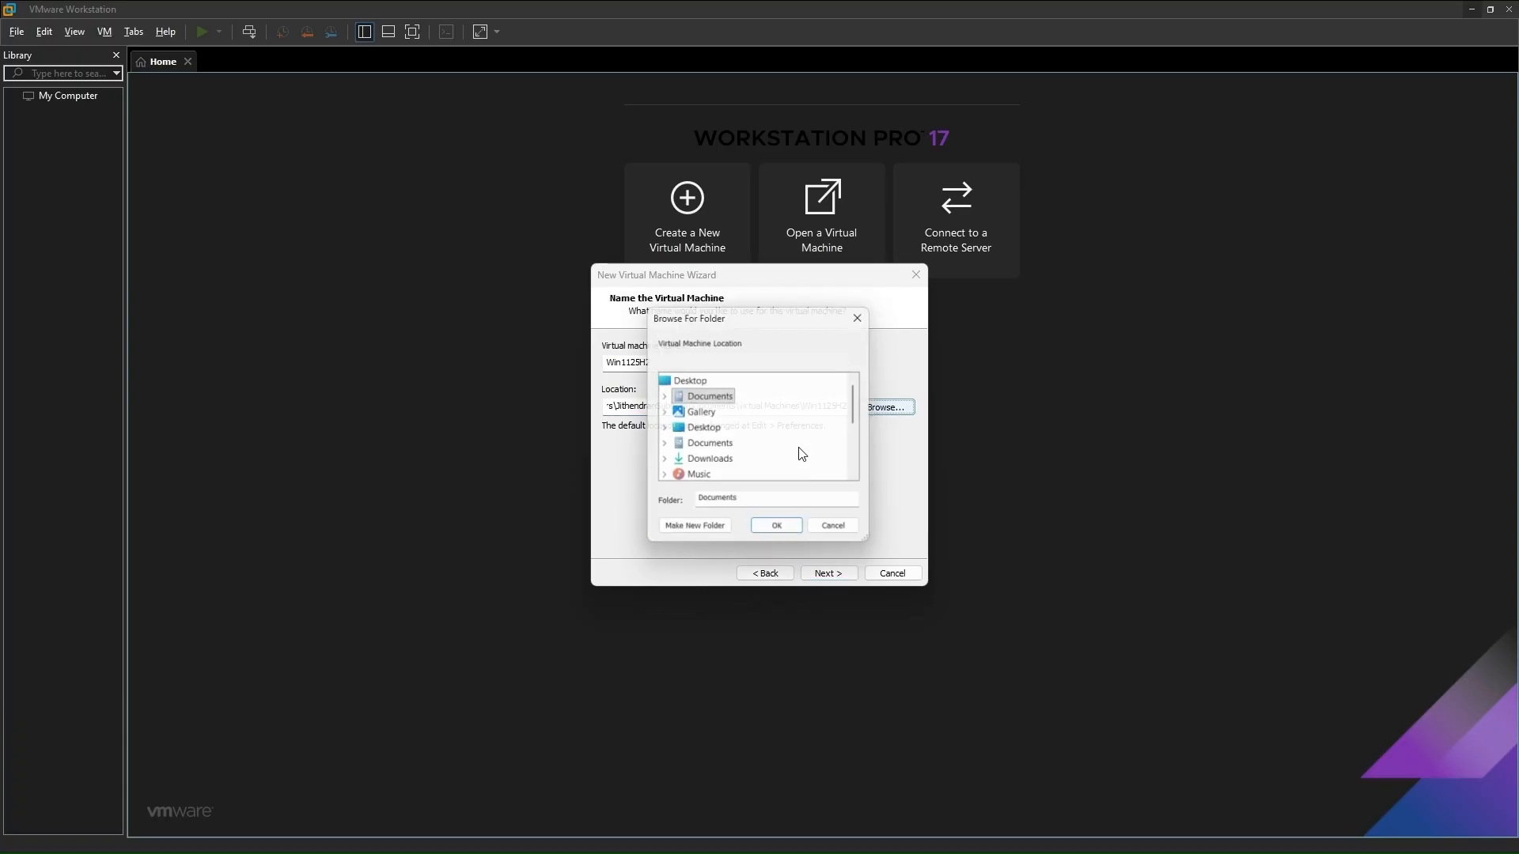
pyautogui.scroll(-3, 732, 455)
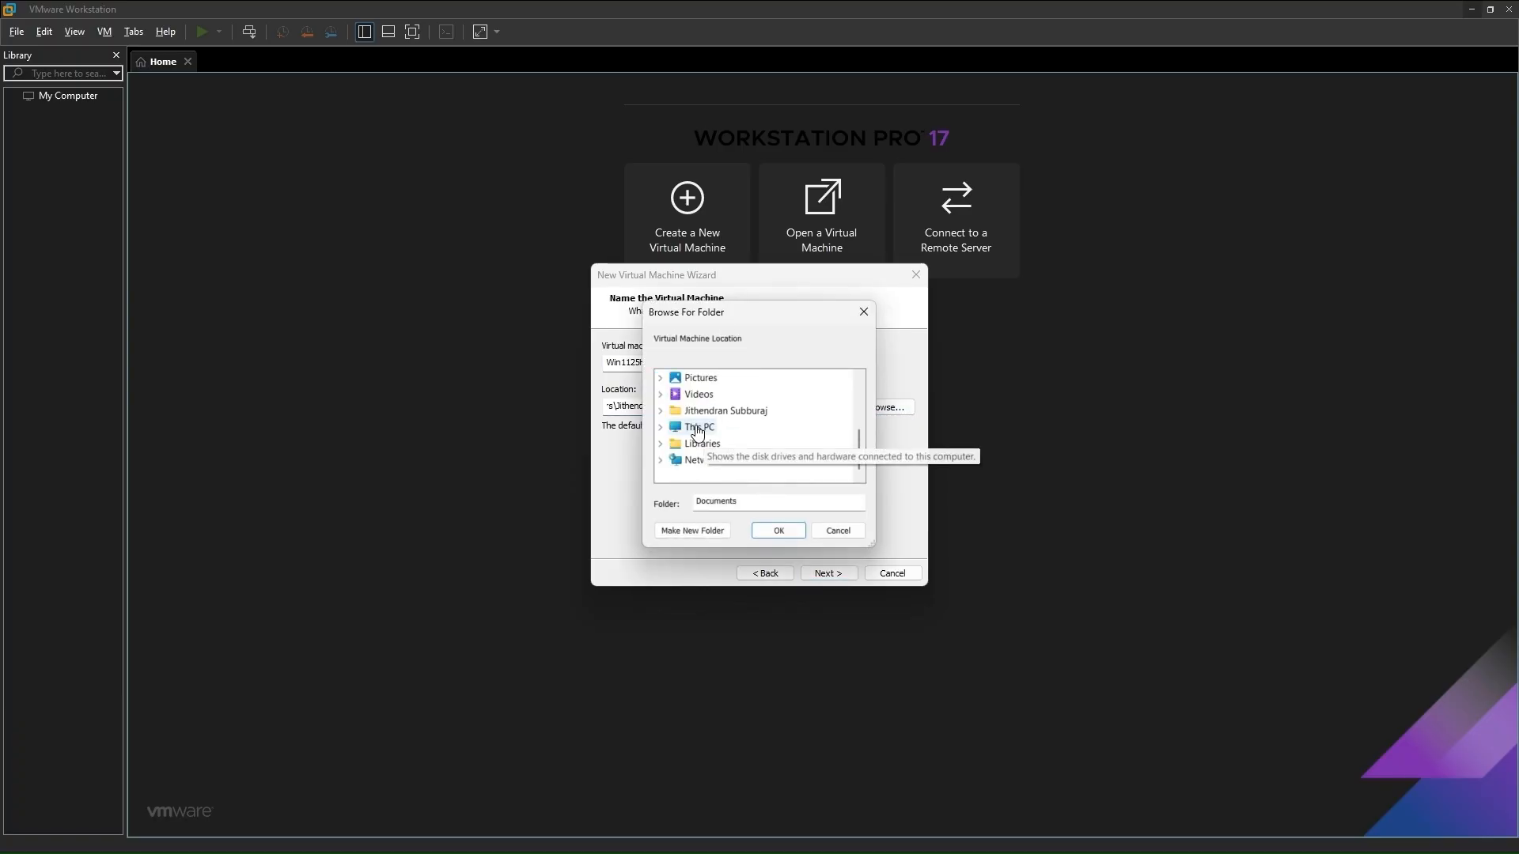
pyautogui.doubleClick(716, 445)
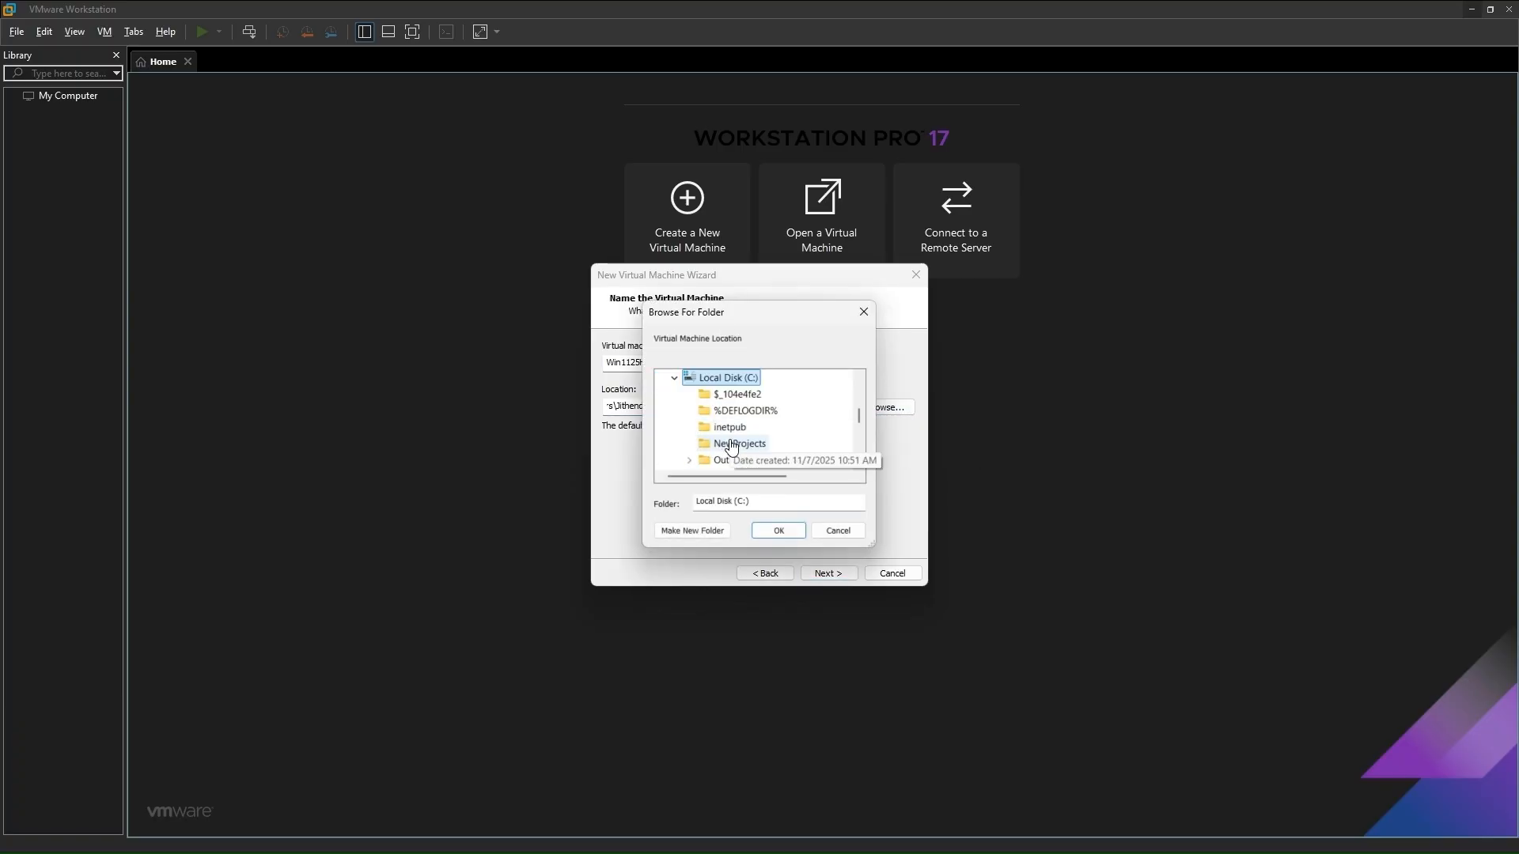
pyautogui.click(730, 445)
pyautogui.scroll(-2, 729, 445)
pyautogui.click(747, 460)
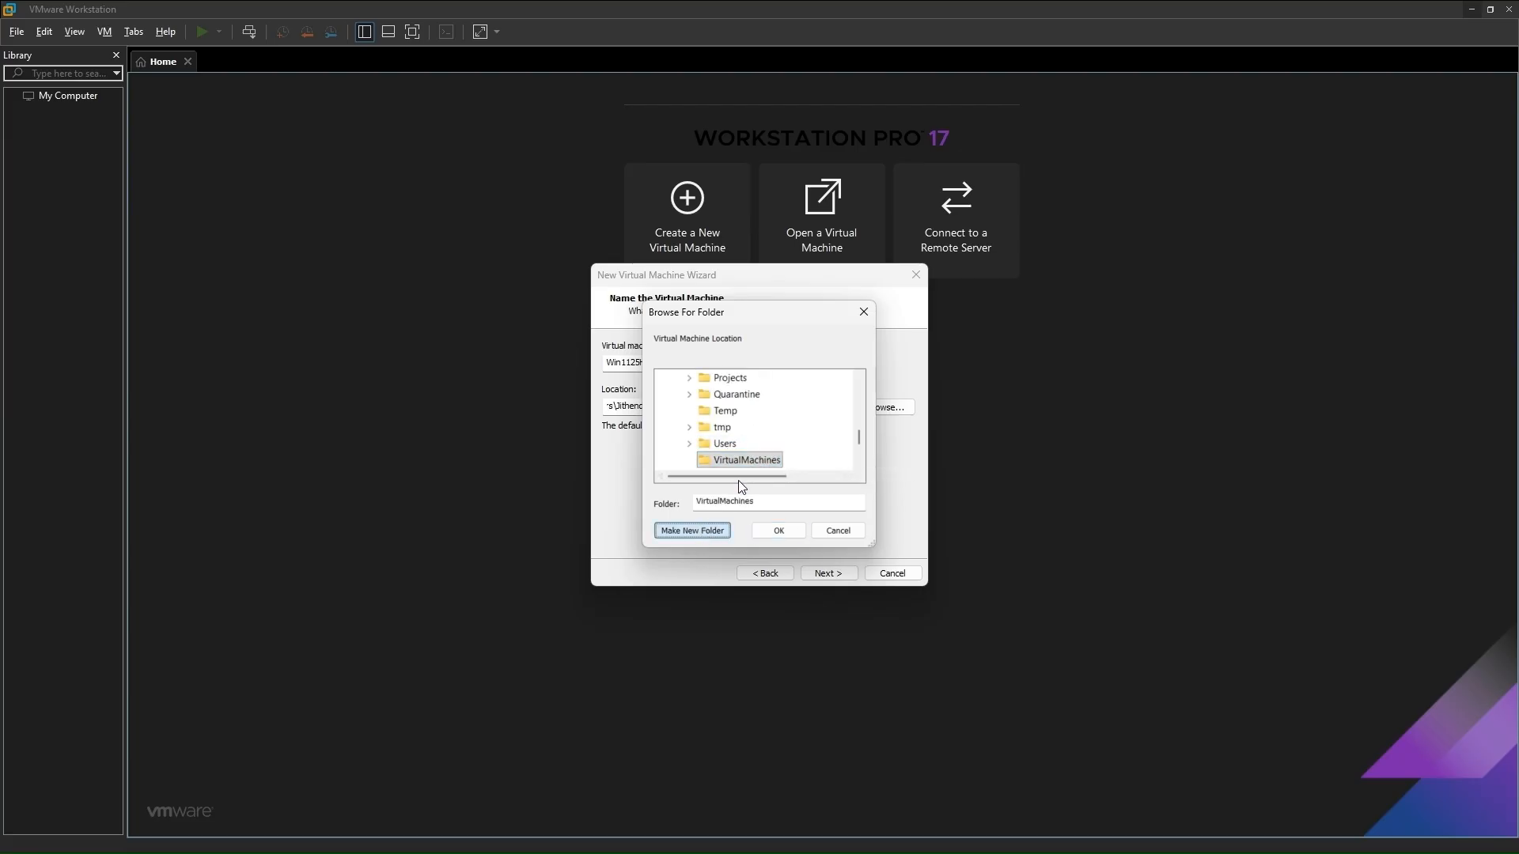
# Create a folder named Win1125H2 inside VirtualMachines and accept it as the virtual machine's location.
pyautogui.click(709, 536)
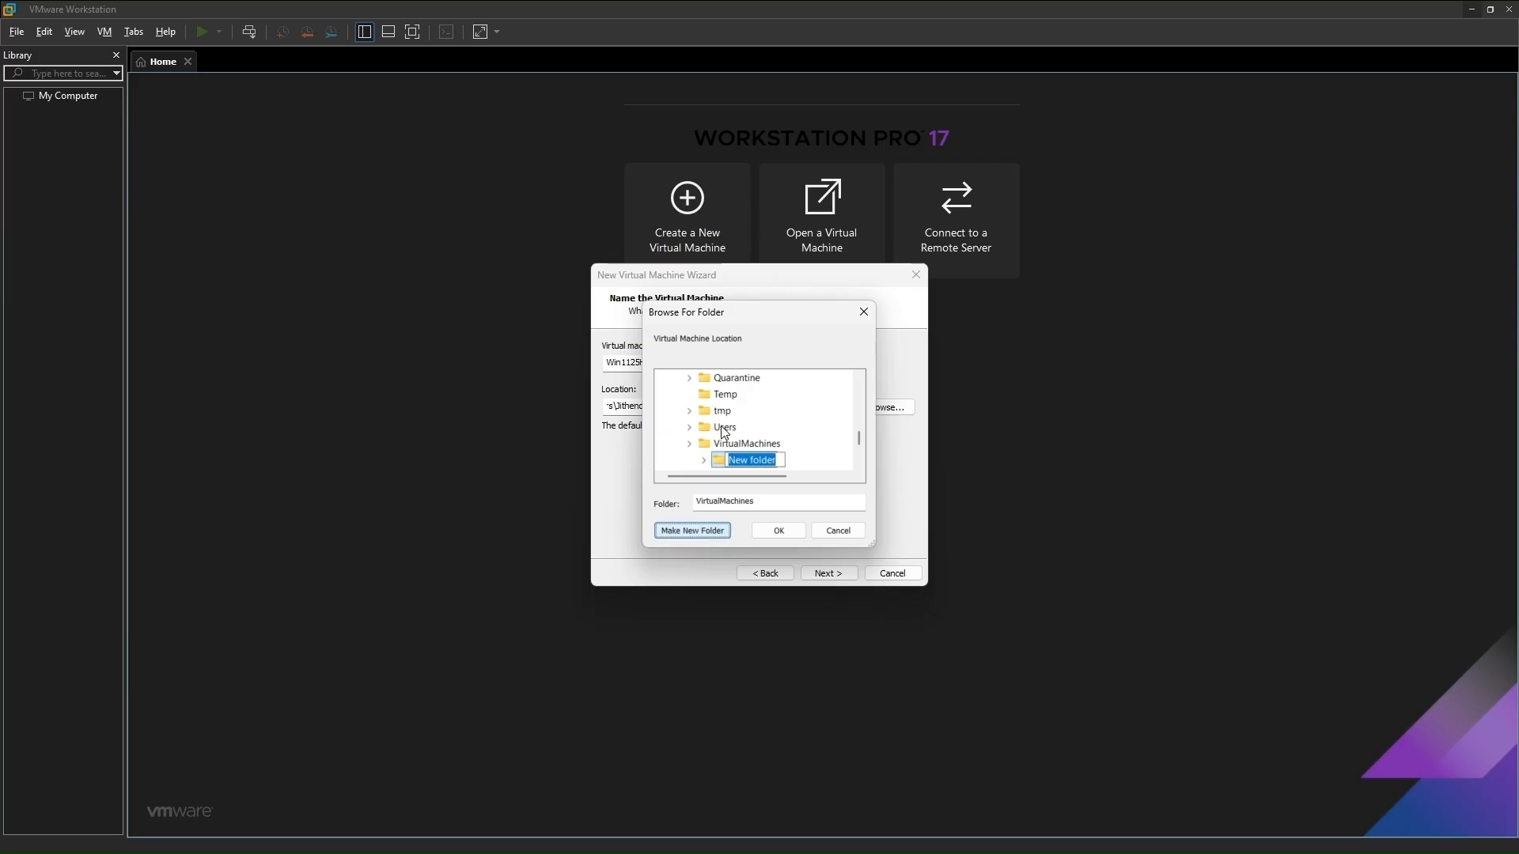
pyautogui.write('Win')
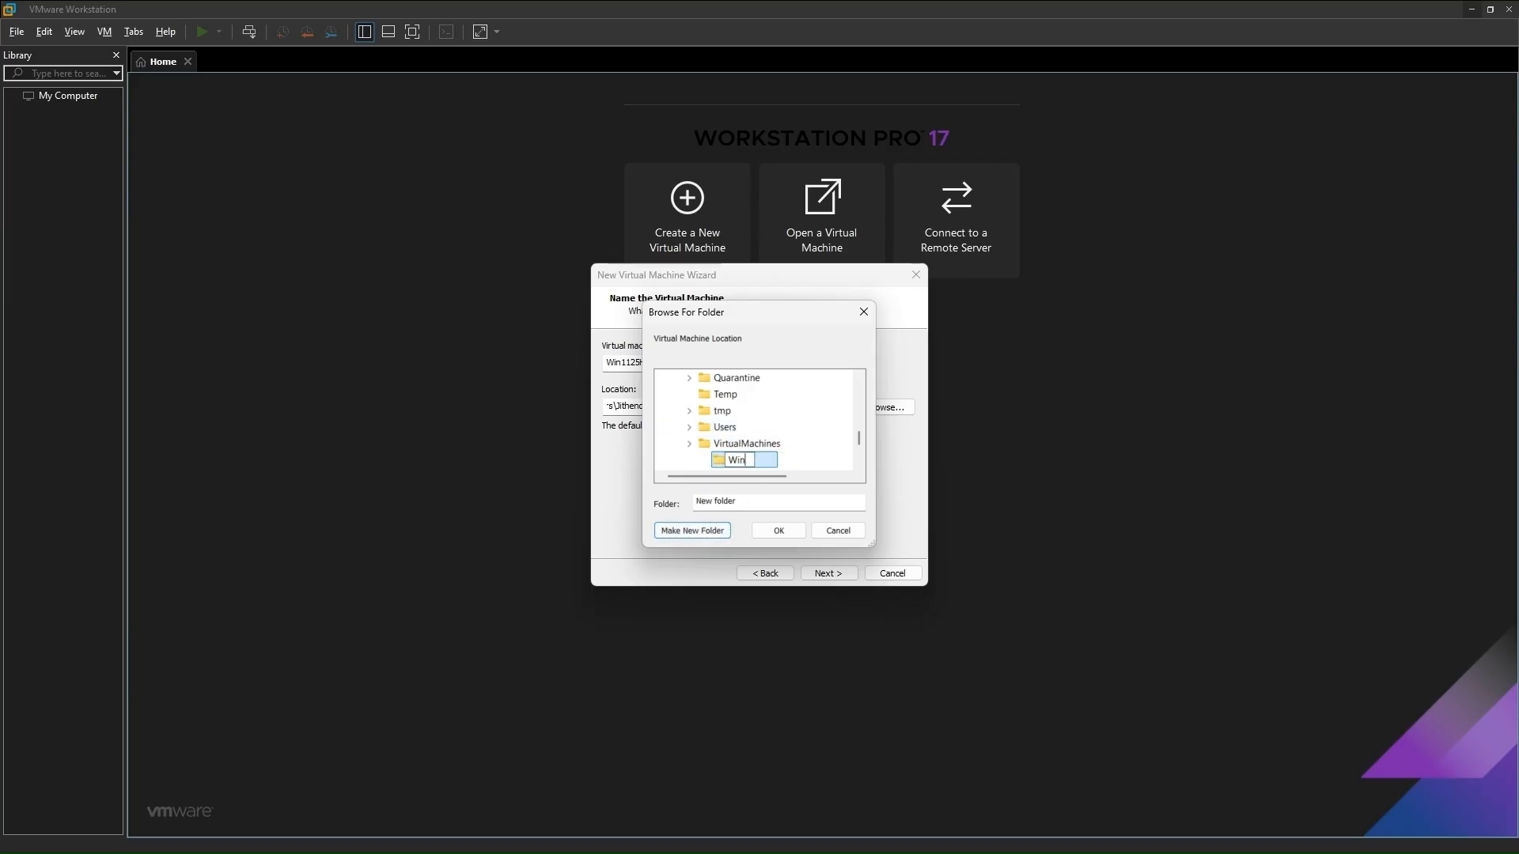
pyautogui.write('1125H2')
pyautogui.press('Return')
pyautogui.press('Return')
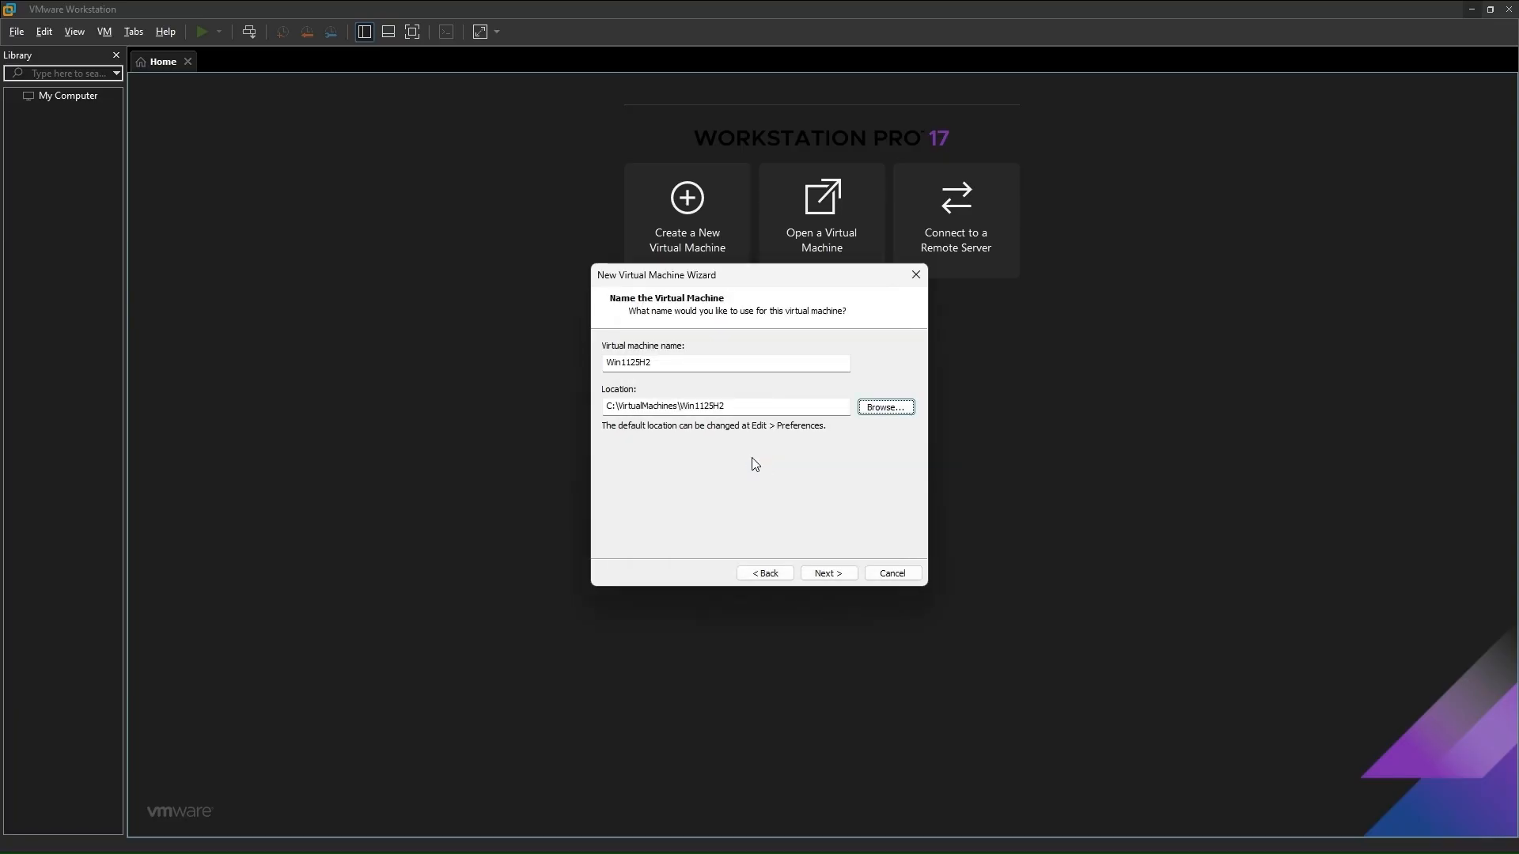
pyautogui.click(833, 574)
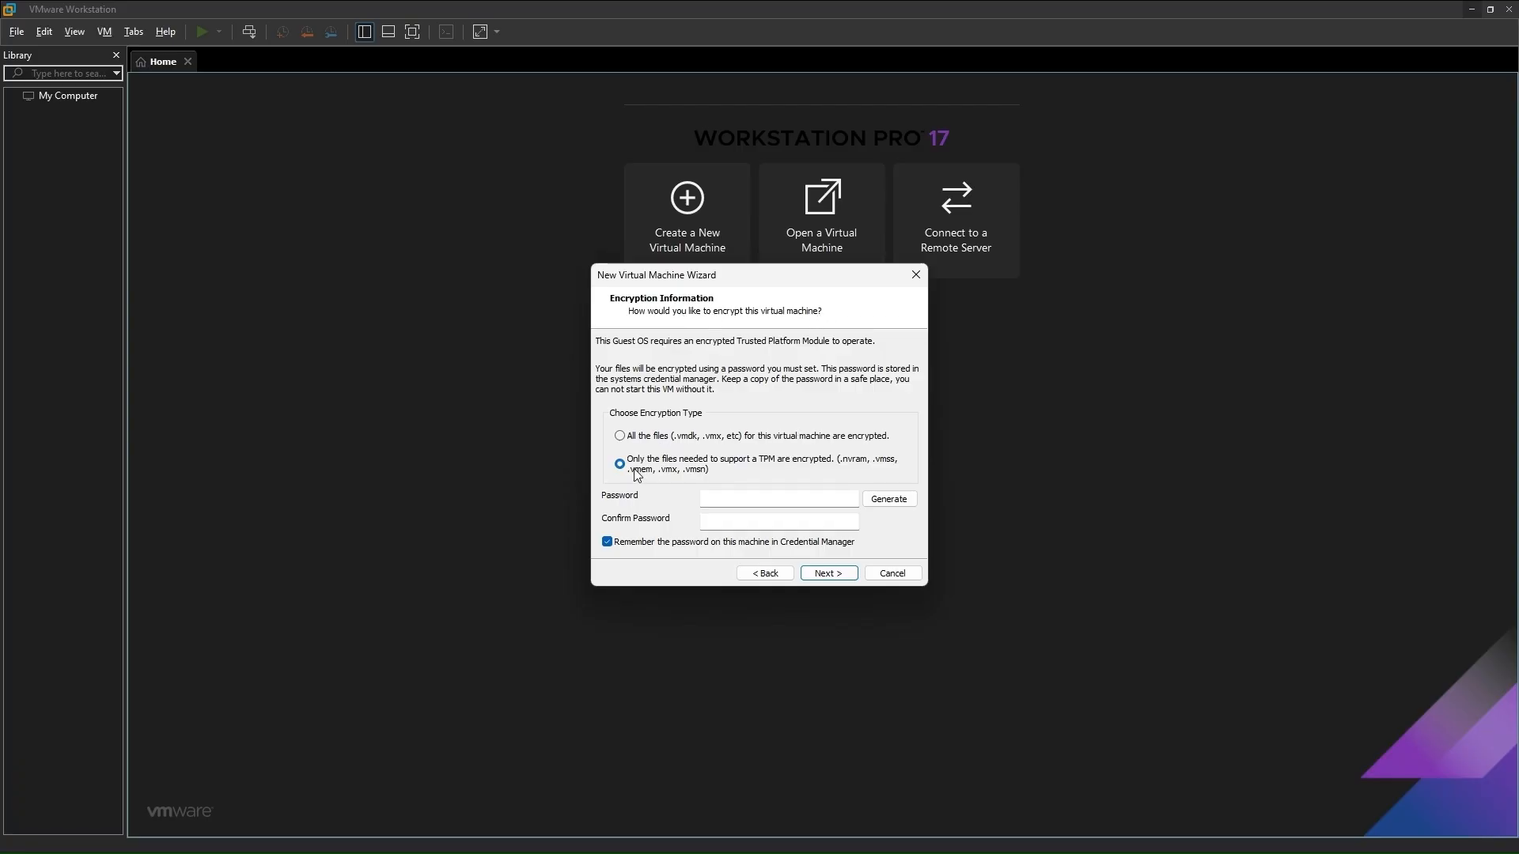
# Encrypt only the files needed to support a TPM, entering and confirming the encryption password.
pyautogui.click(745, 504)
pyautogui.write('a')
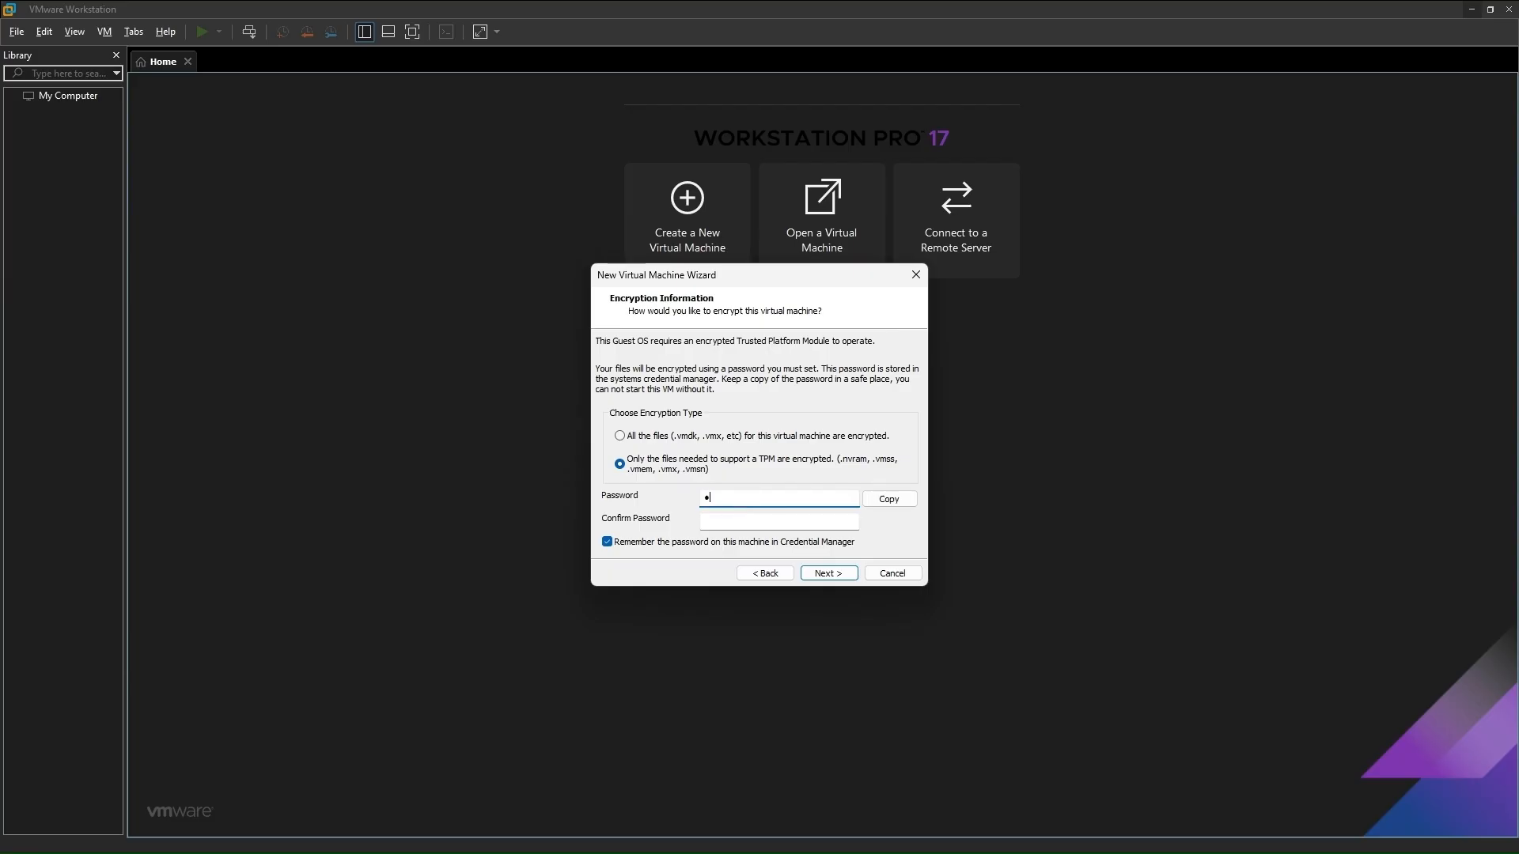
pyautogui.press('Tab')
pyautogui.write('•••••')
pyautogui.press('Return')
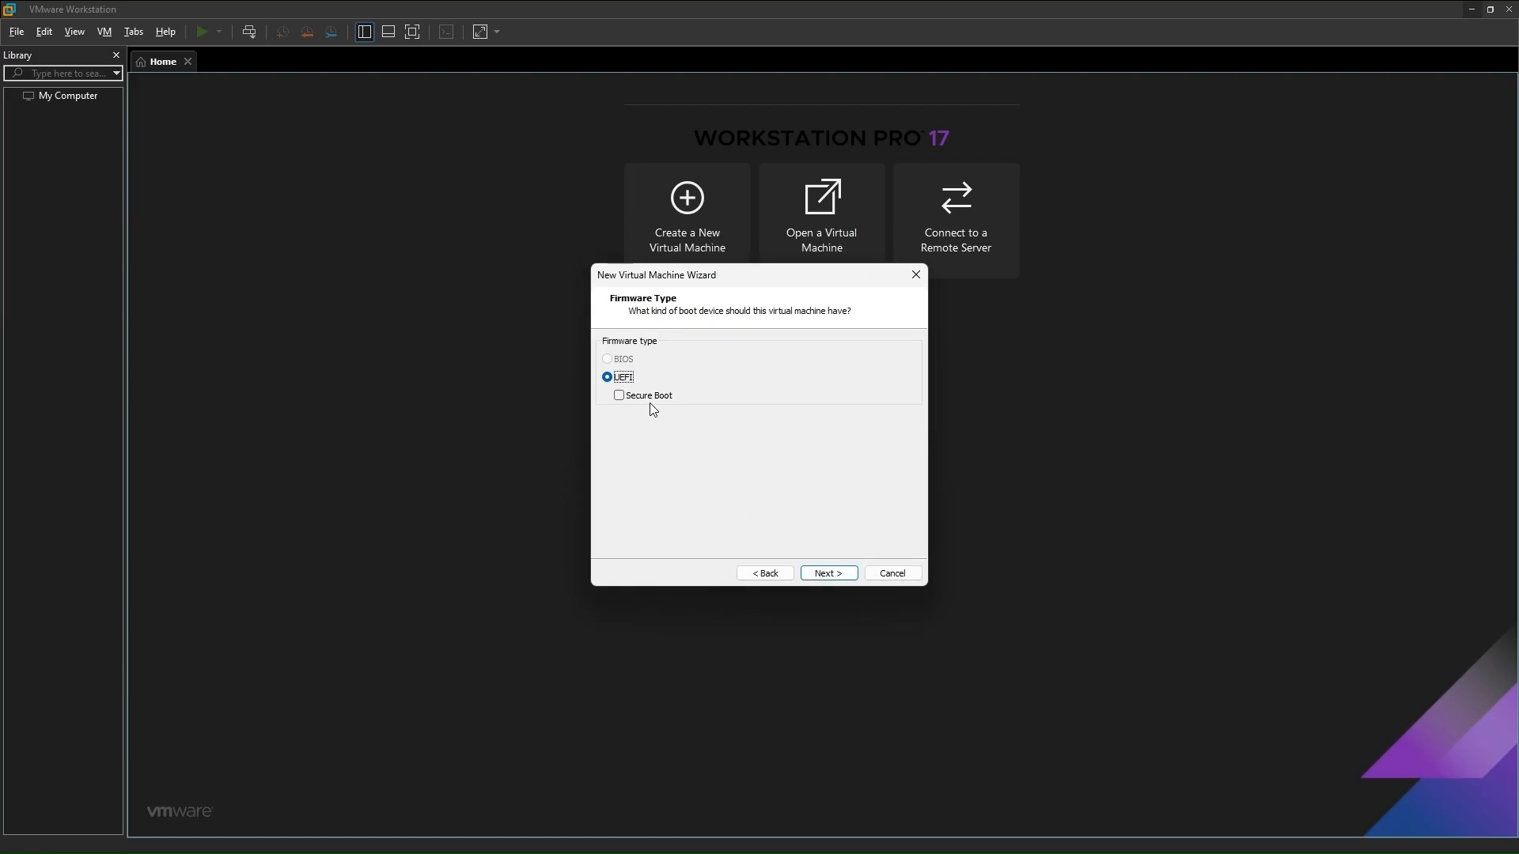
# Accept UEFI firmware without Secure Boot and set the number of processors to 4.
pyautogui.click(827, 573)
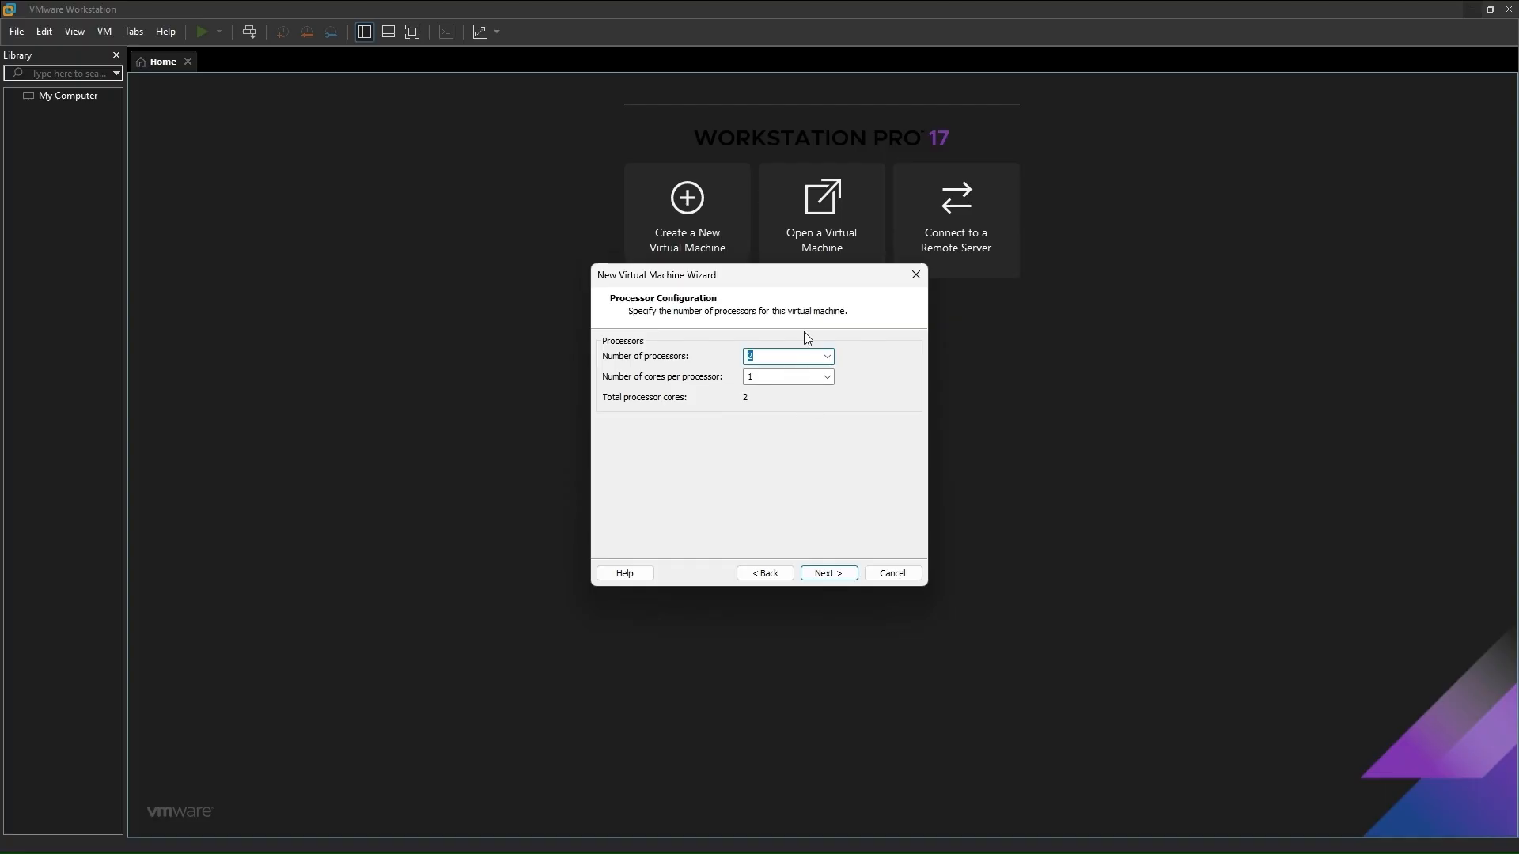
pyautogui.click(827, 356)
pyautogui.click(819, 393)
pyautogui.click(837, 575)
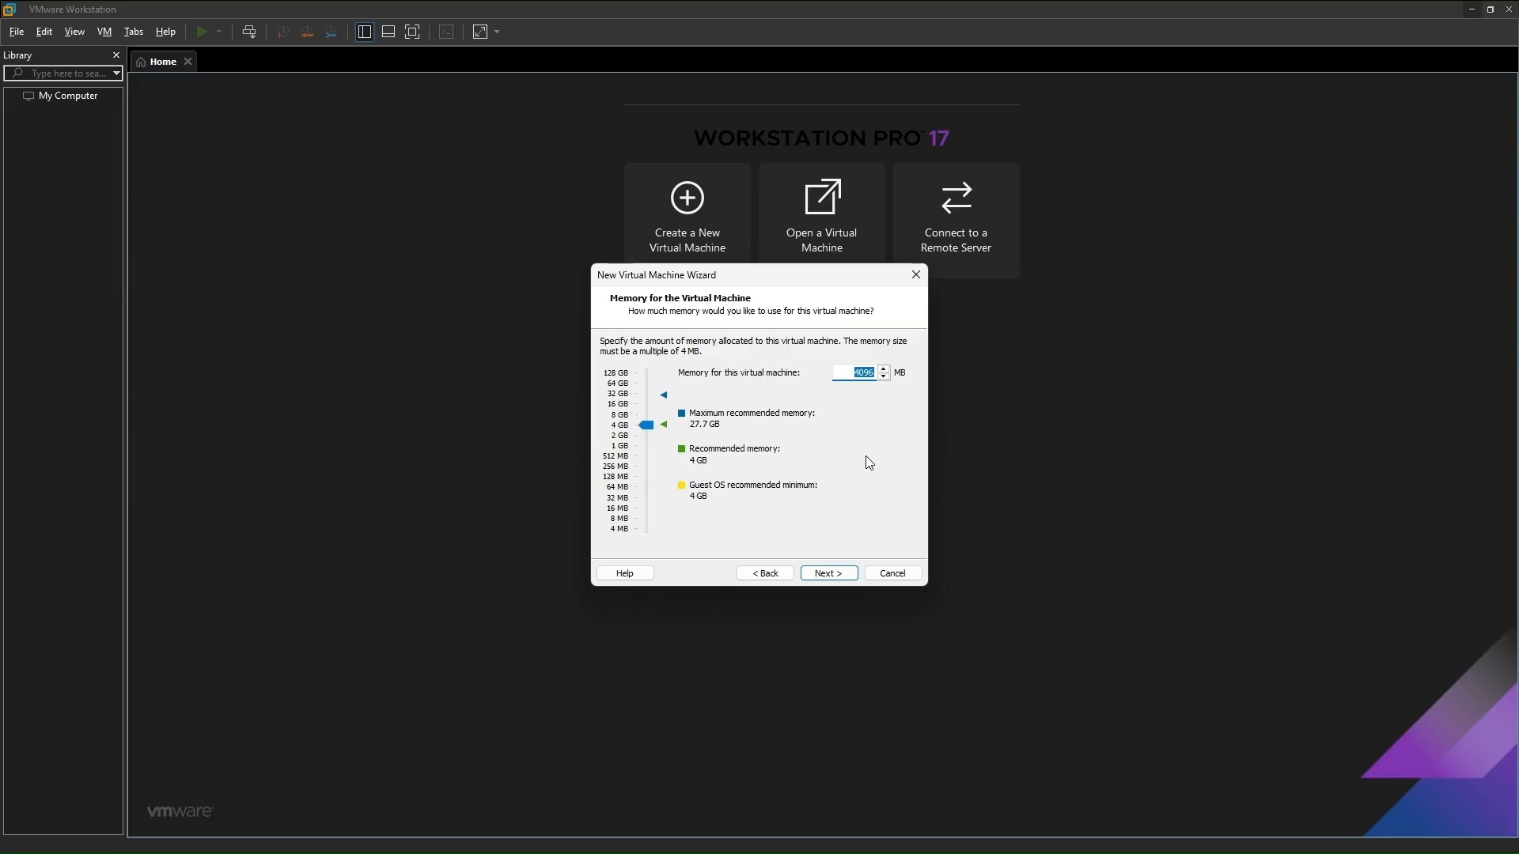
# Accept 4096 MB of memory, NAT networking and the LSI Logic SAS controller for the virtual machine.
pyautogui.click(829, 574)
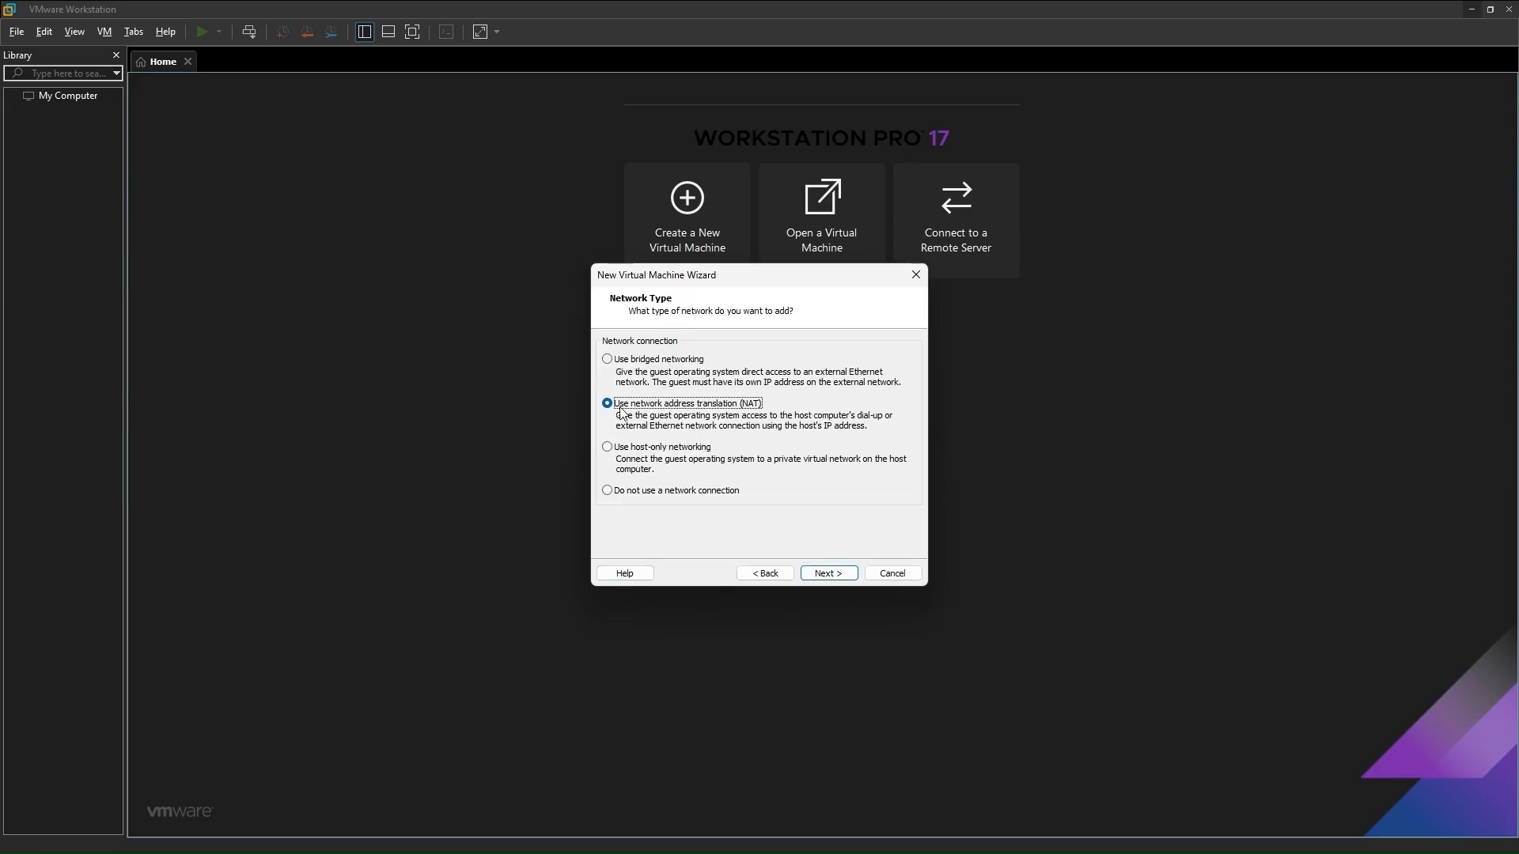
pyautogui.click(825, 575)
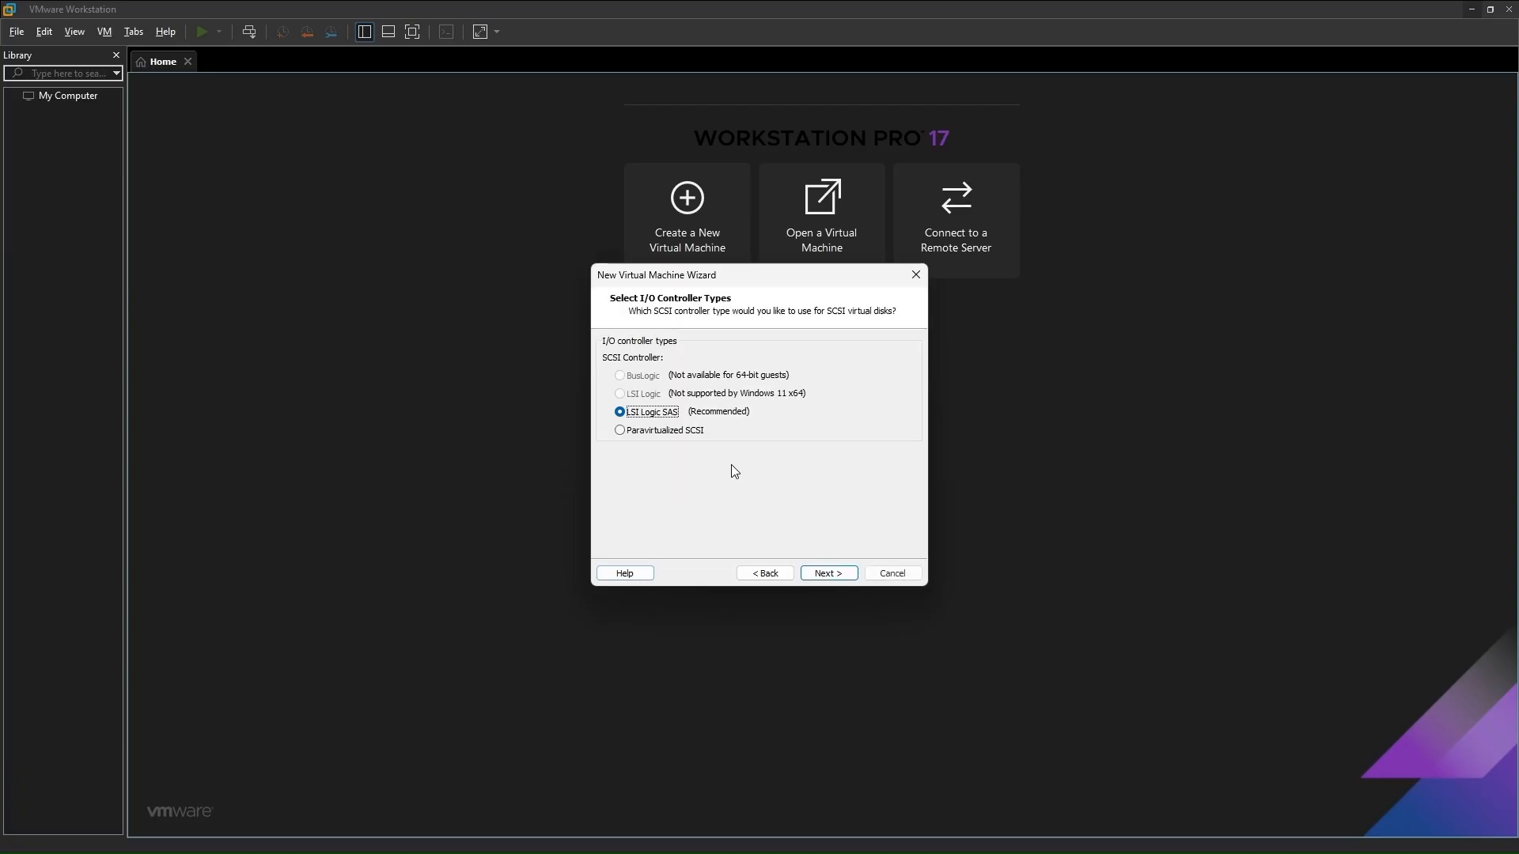
pyautogui.click(843, 579)
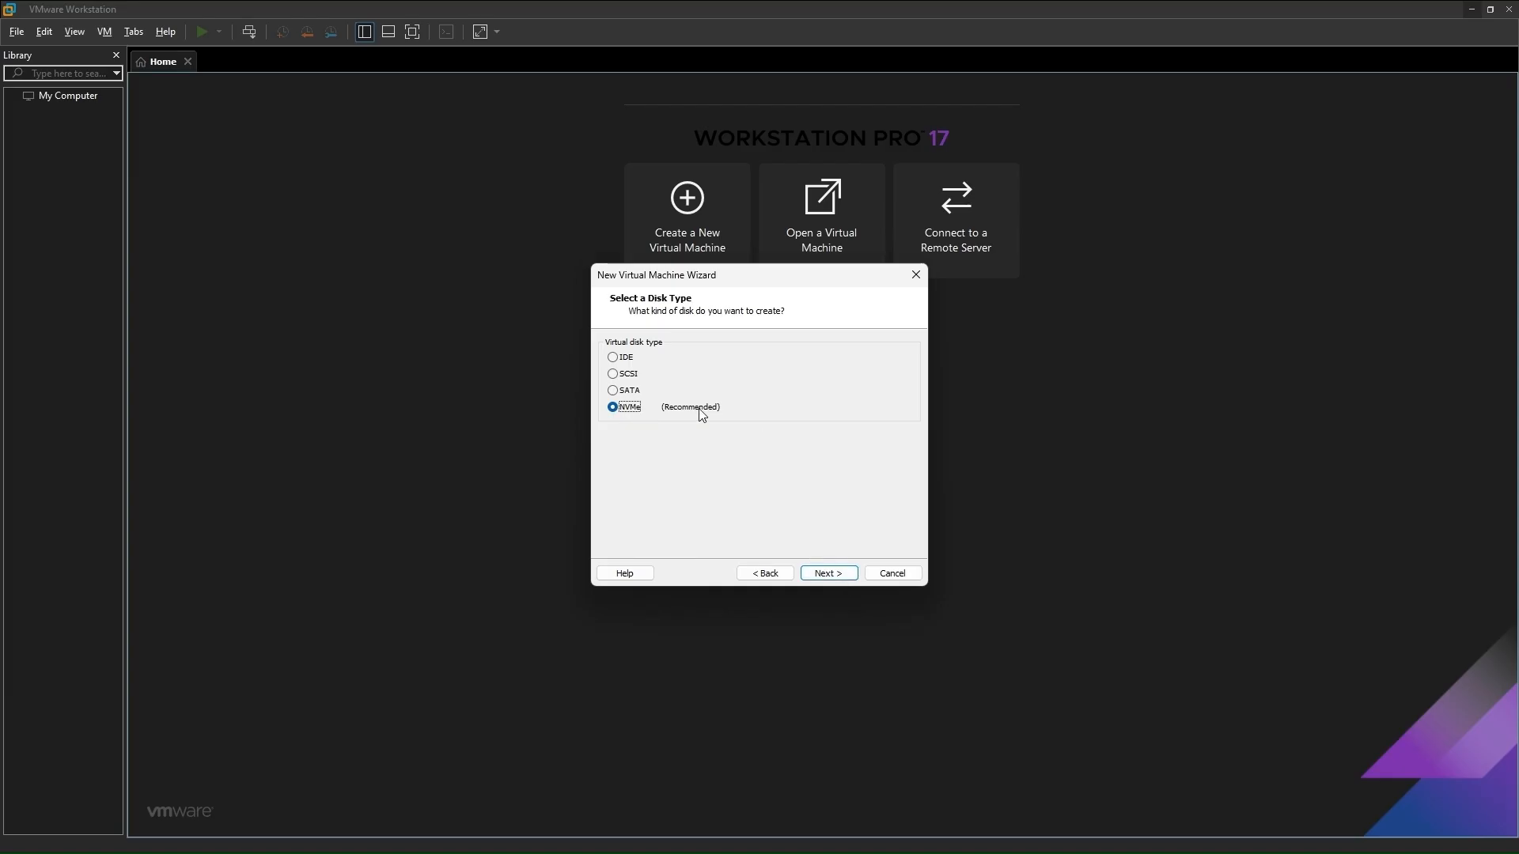
# Choose NVMe as the virtual disk type and create a new virtual disk.
pyautogui.click(615, 375)
pyautogui.click(827, 573)
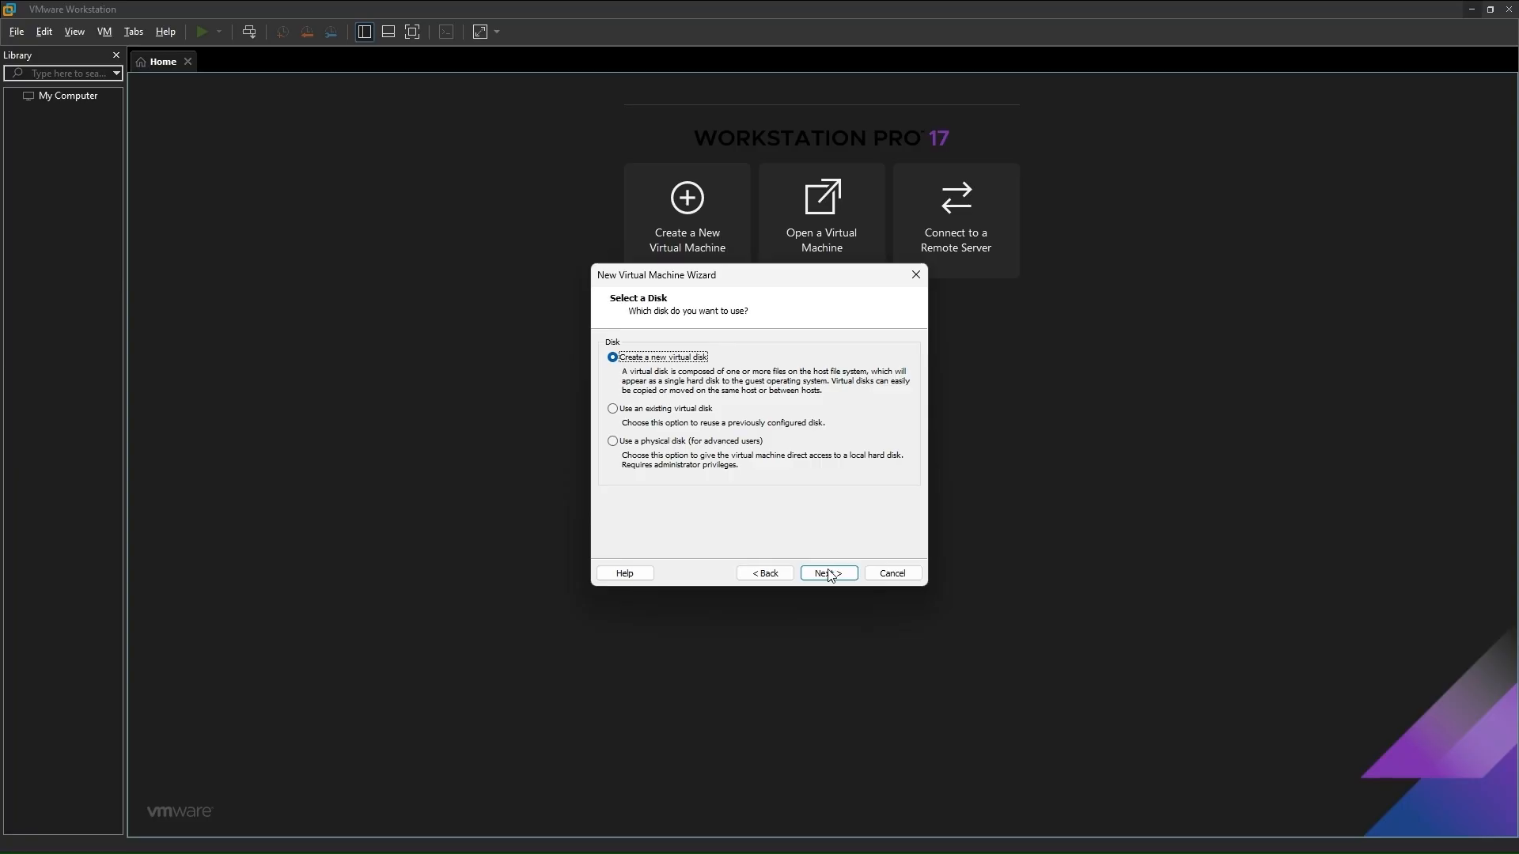
pyautogui.click(828, 573)
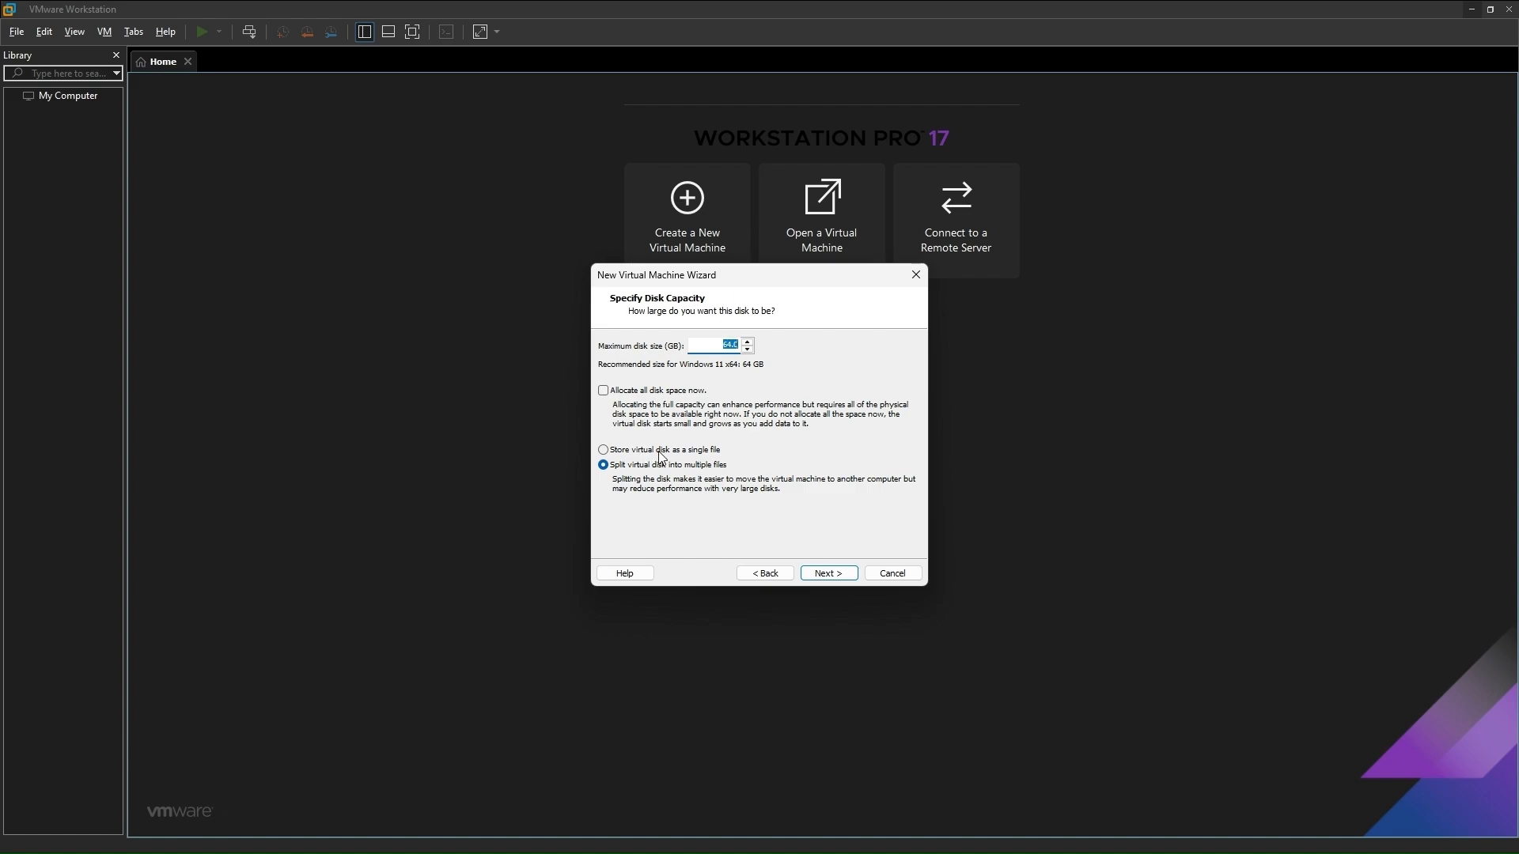
# Store the virtual disk as a single 90 GB file and keep the file name Win1125H2.vmdk.
pyautogui.click(617, 451)
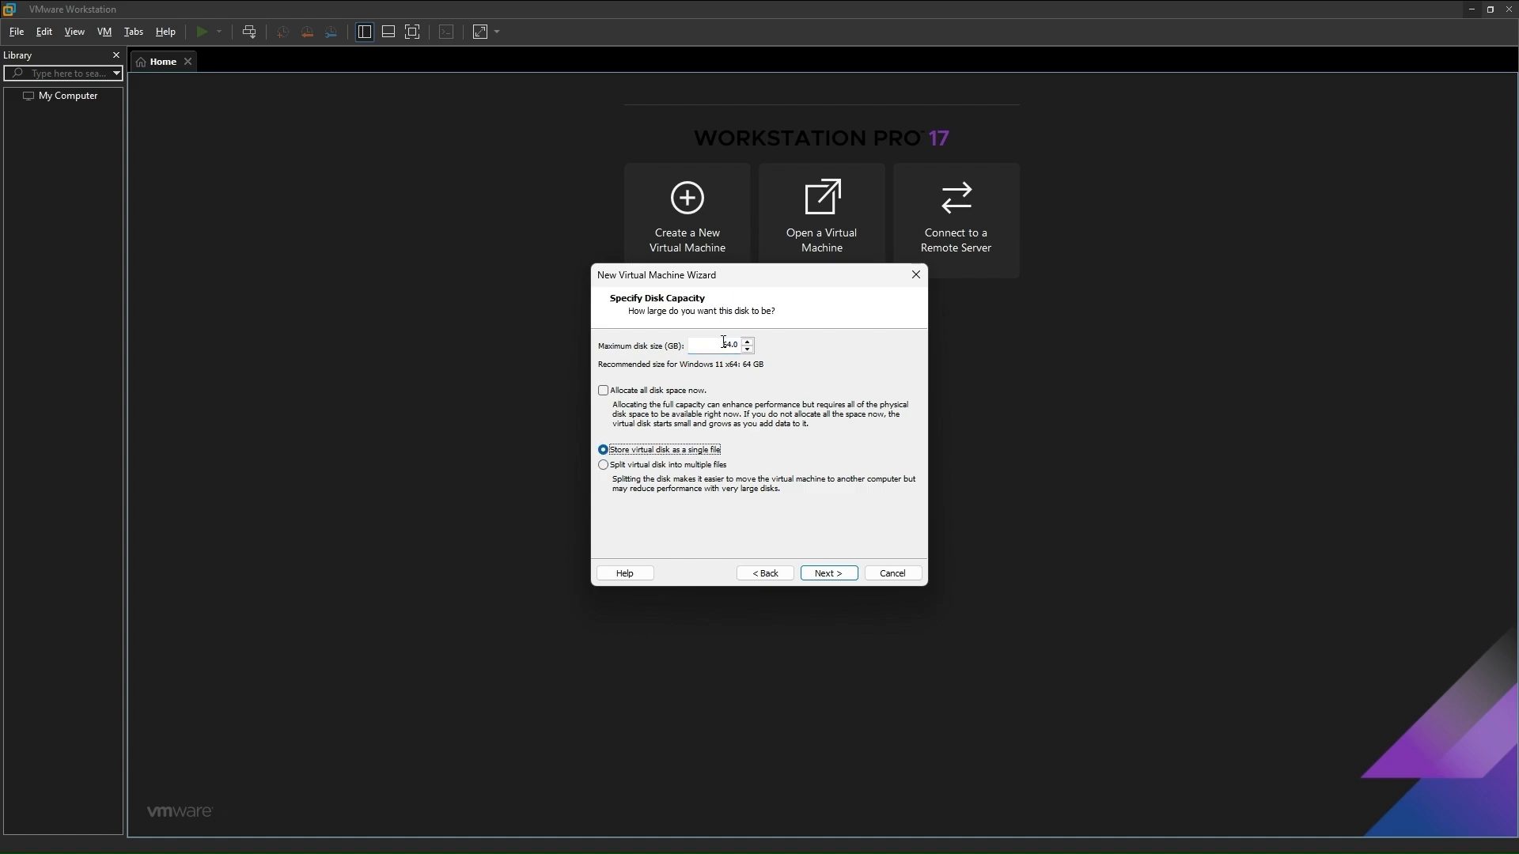
pyautogui.moveTo(722, 344); pyautogui.dragTo(770, 345)
pyautogui.write('90')
pyautogui.click(828, 572)
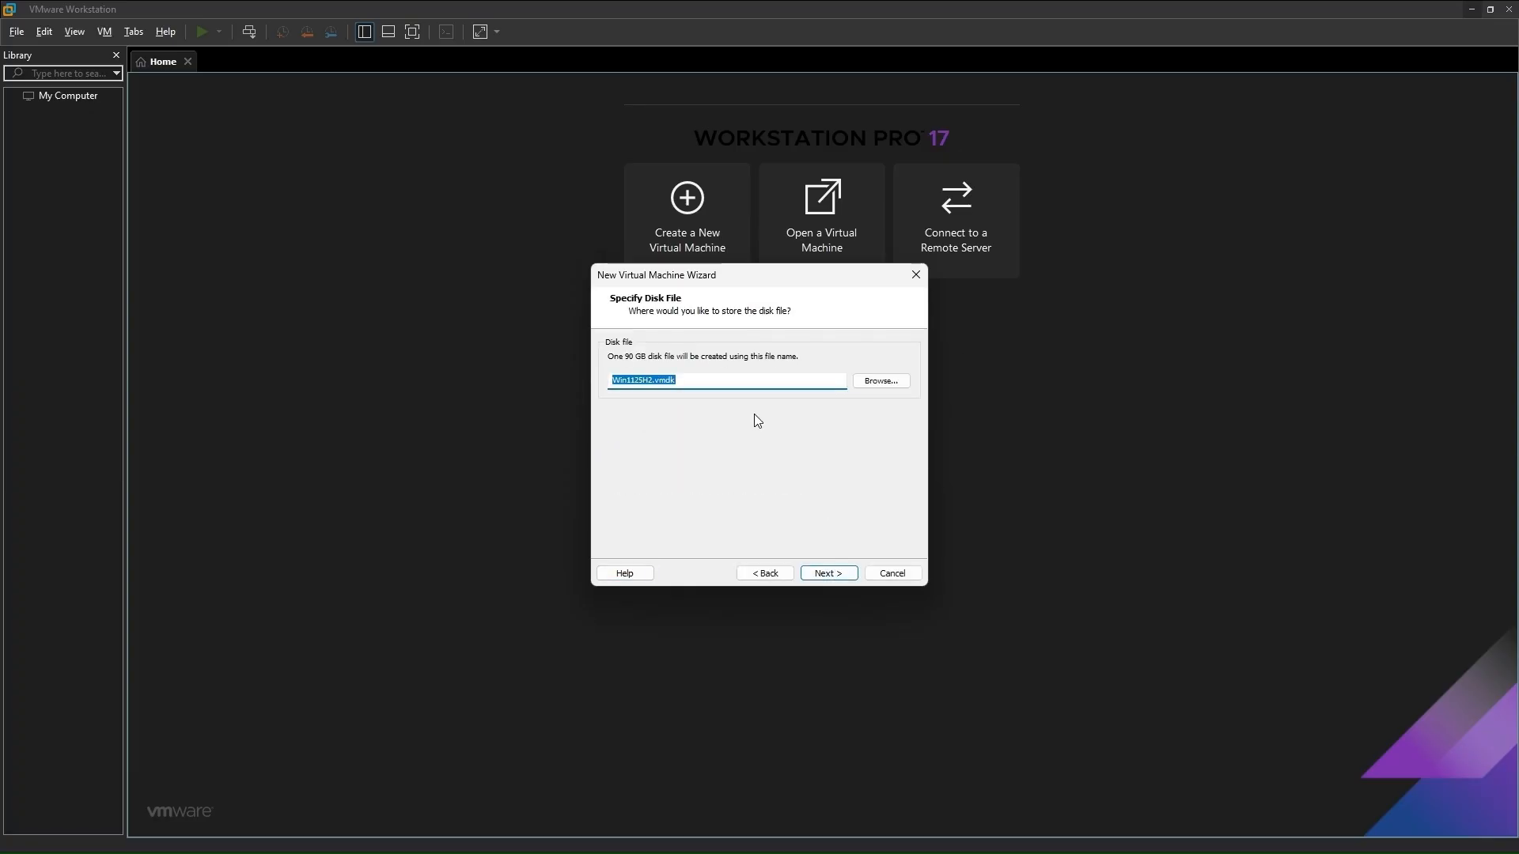
pyautogui.click(837, 574)
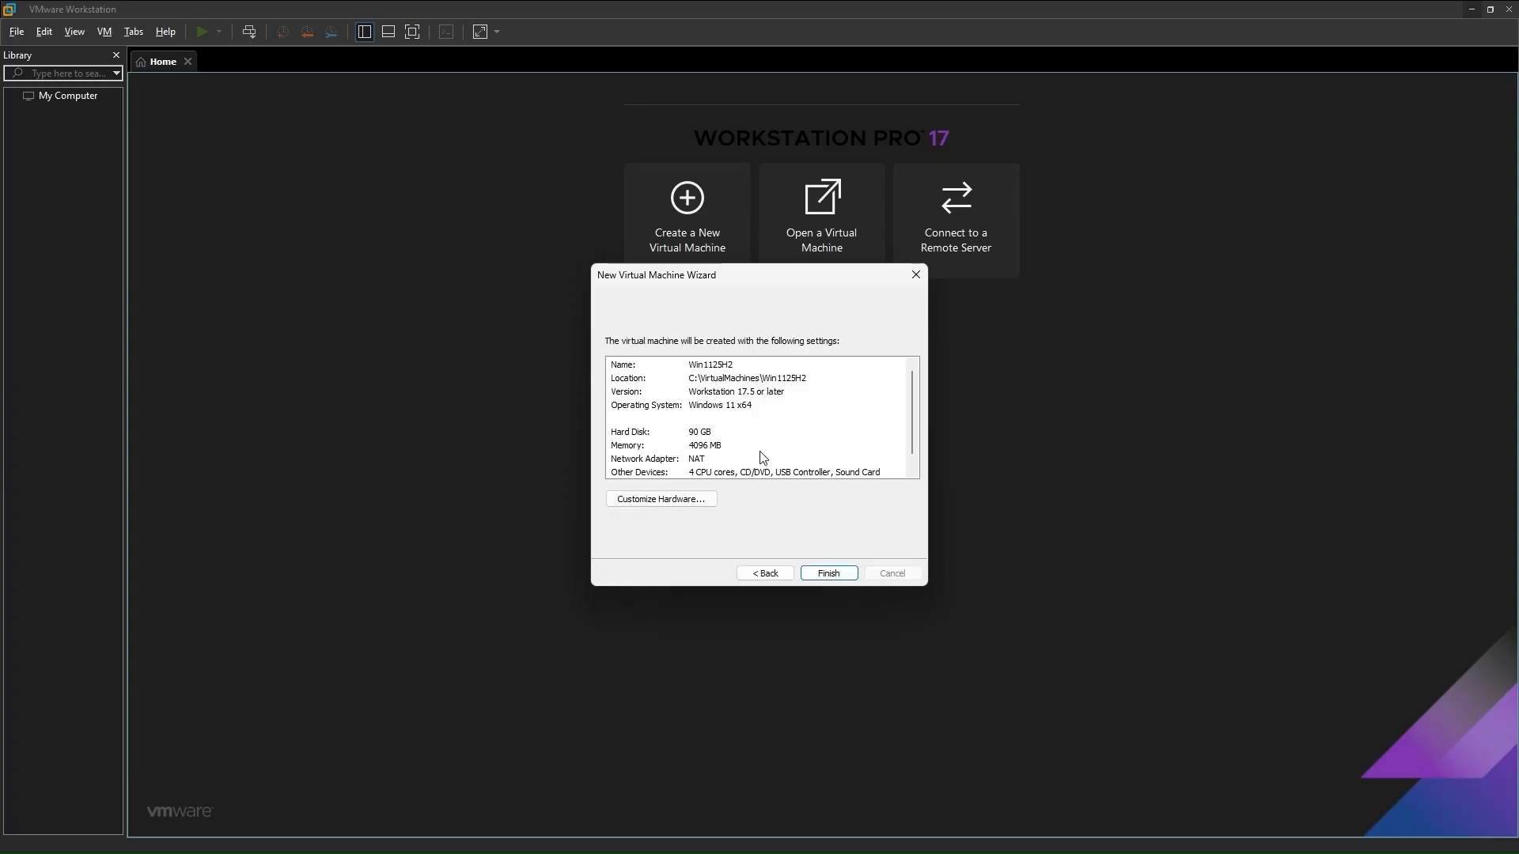
# Finish creating the Win1125H2 virtual machine and power it on, dismissing the side channel mitigations hint.
pyautogui.click(829, 573)
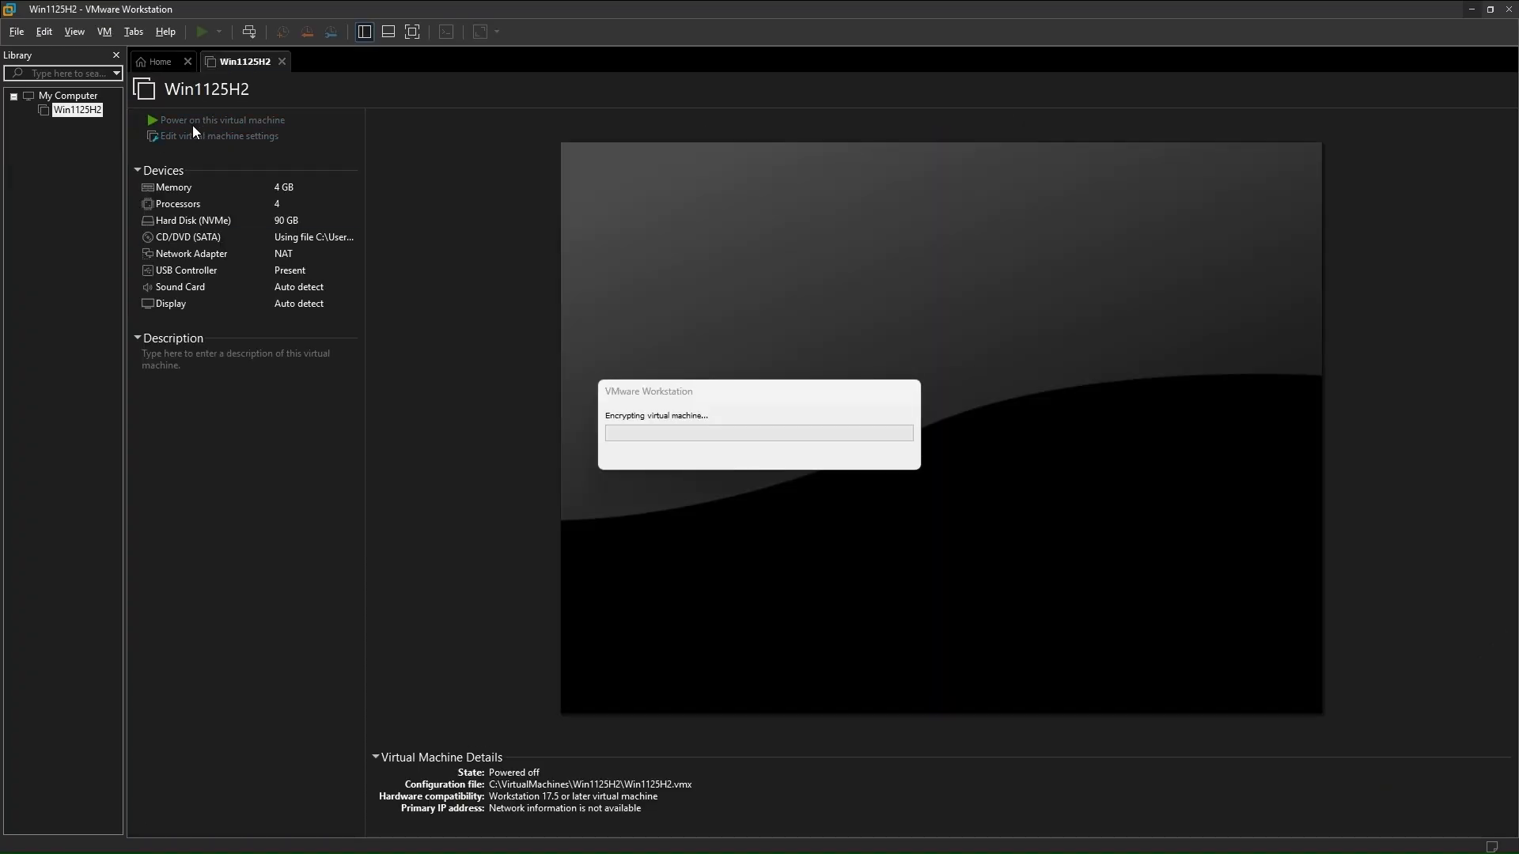
pyautogui.click(192, 125)
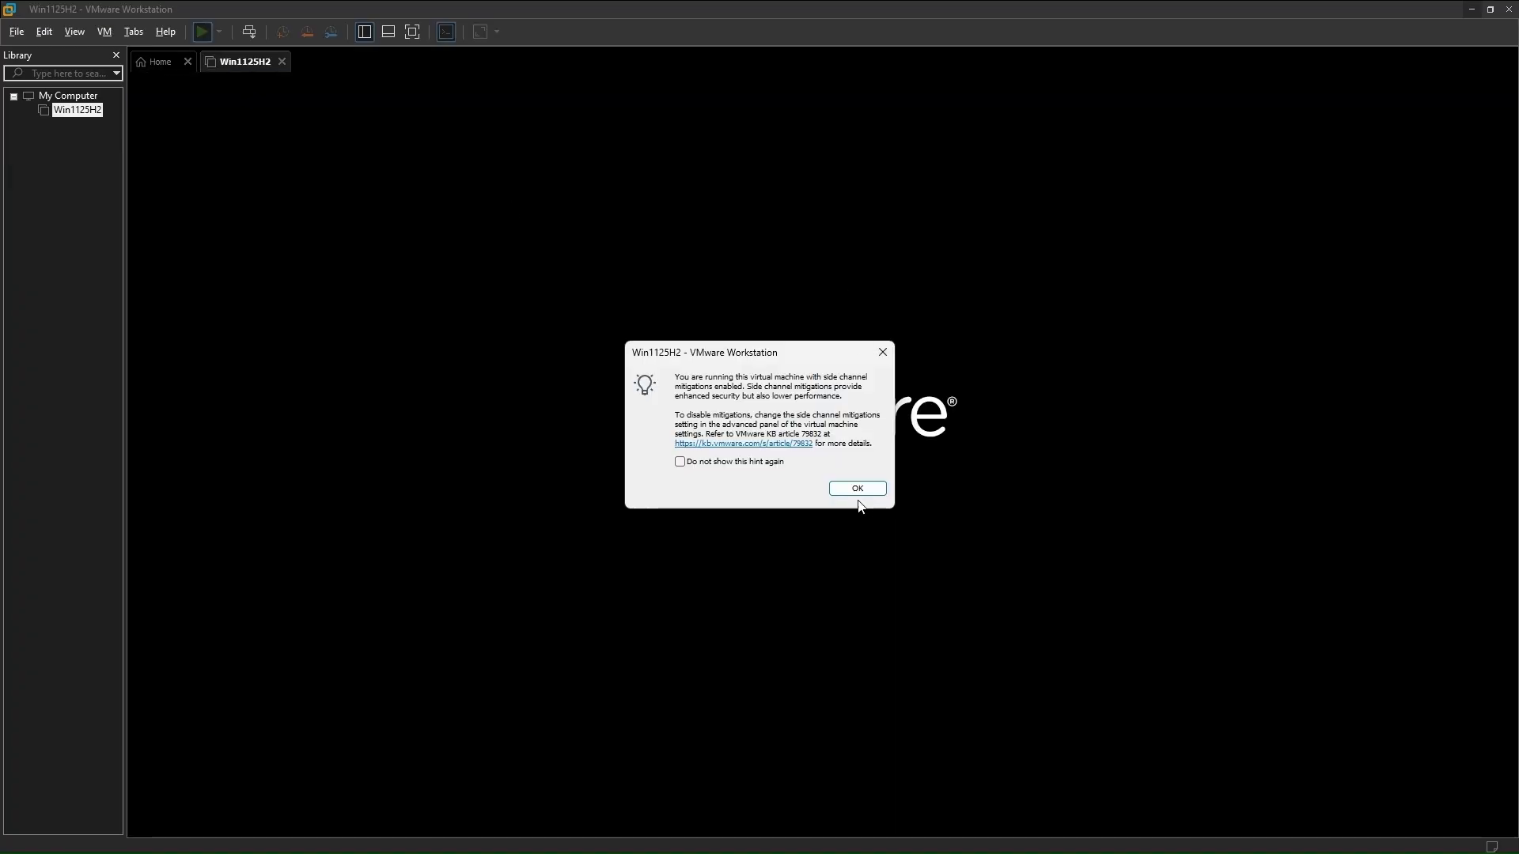
pyautogui.click(857, 491)
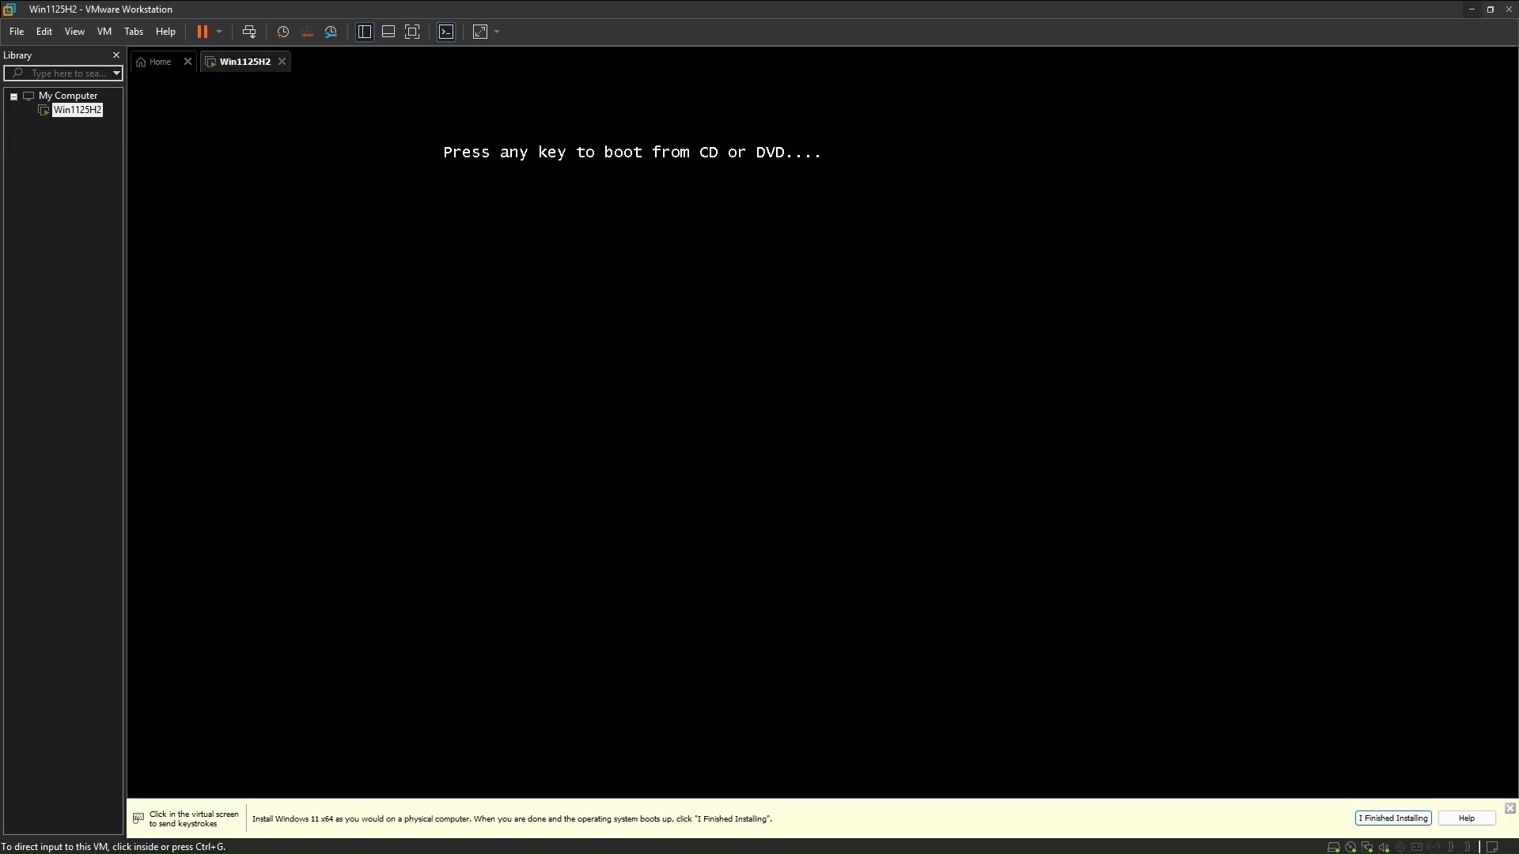
# Boot the virtual machine normally from the Boot Manager and start it from the Windows 11 installation disc.
pyautogui.click(671, 164)
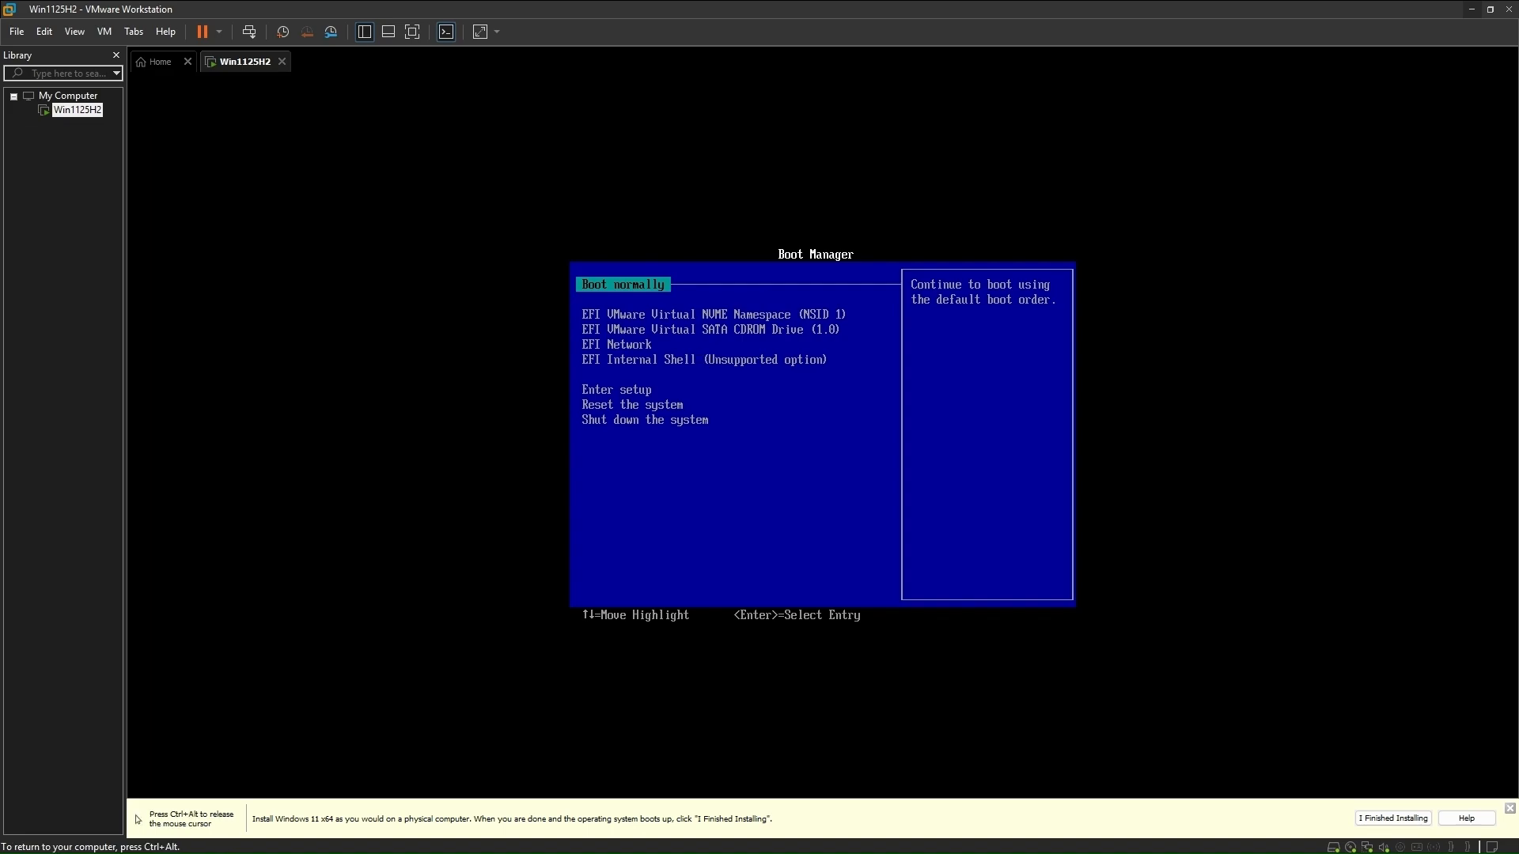
pyautogui.press('Return')
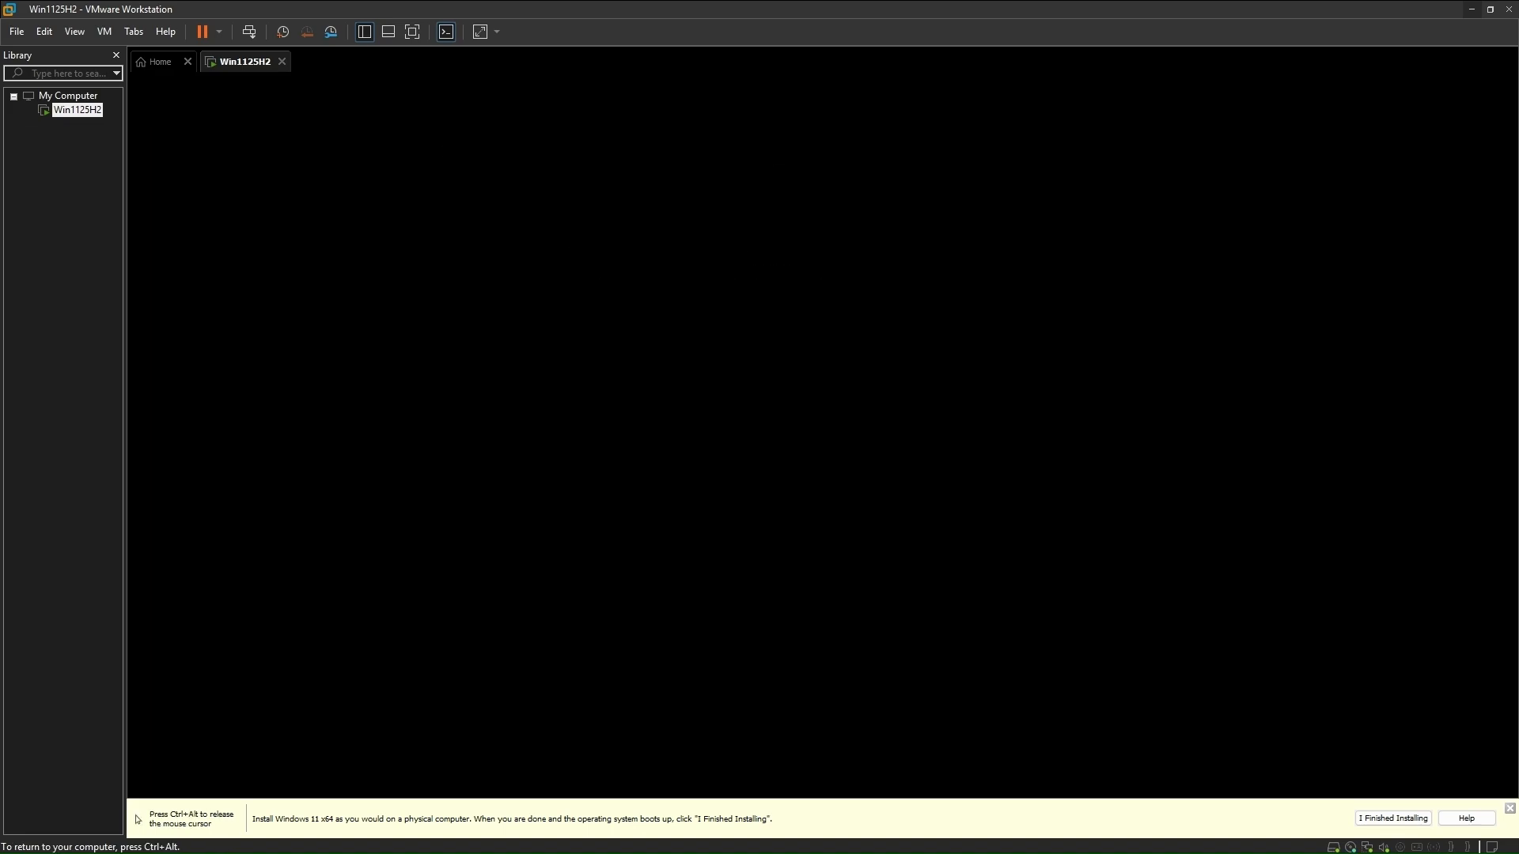
pyautogui.press('Return')
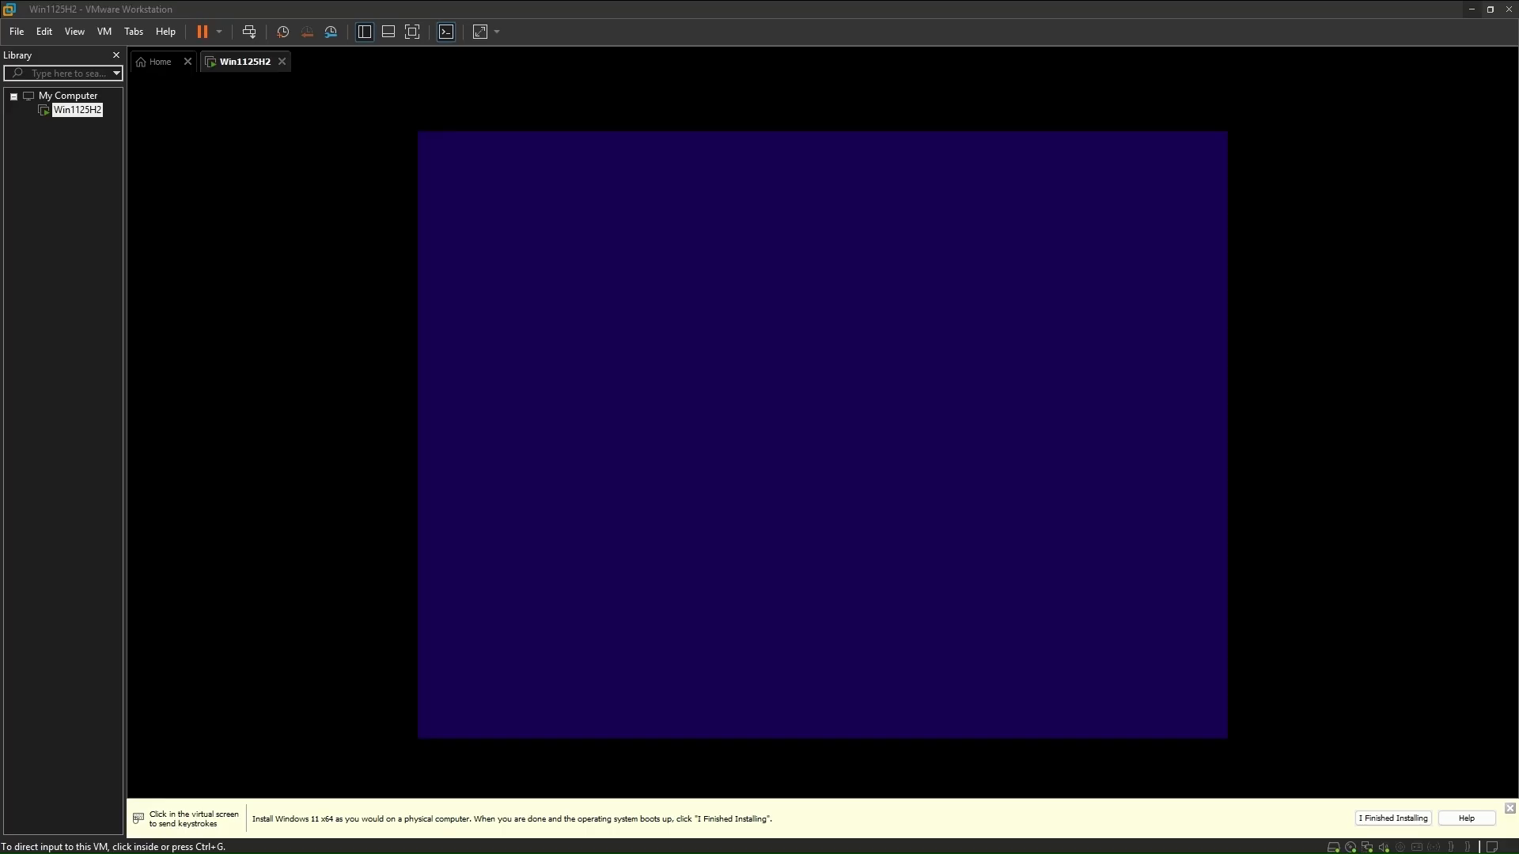
# Set the time and currency format to English (India) in Windows 11 Setup and continue past the language and keyboard settings.
pyautogui.click(810, 380)
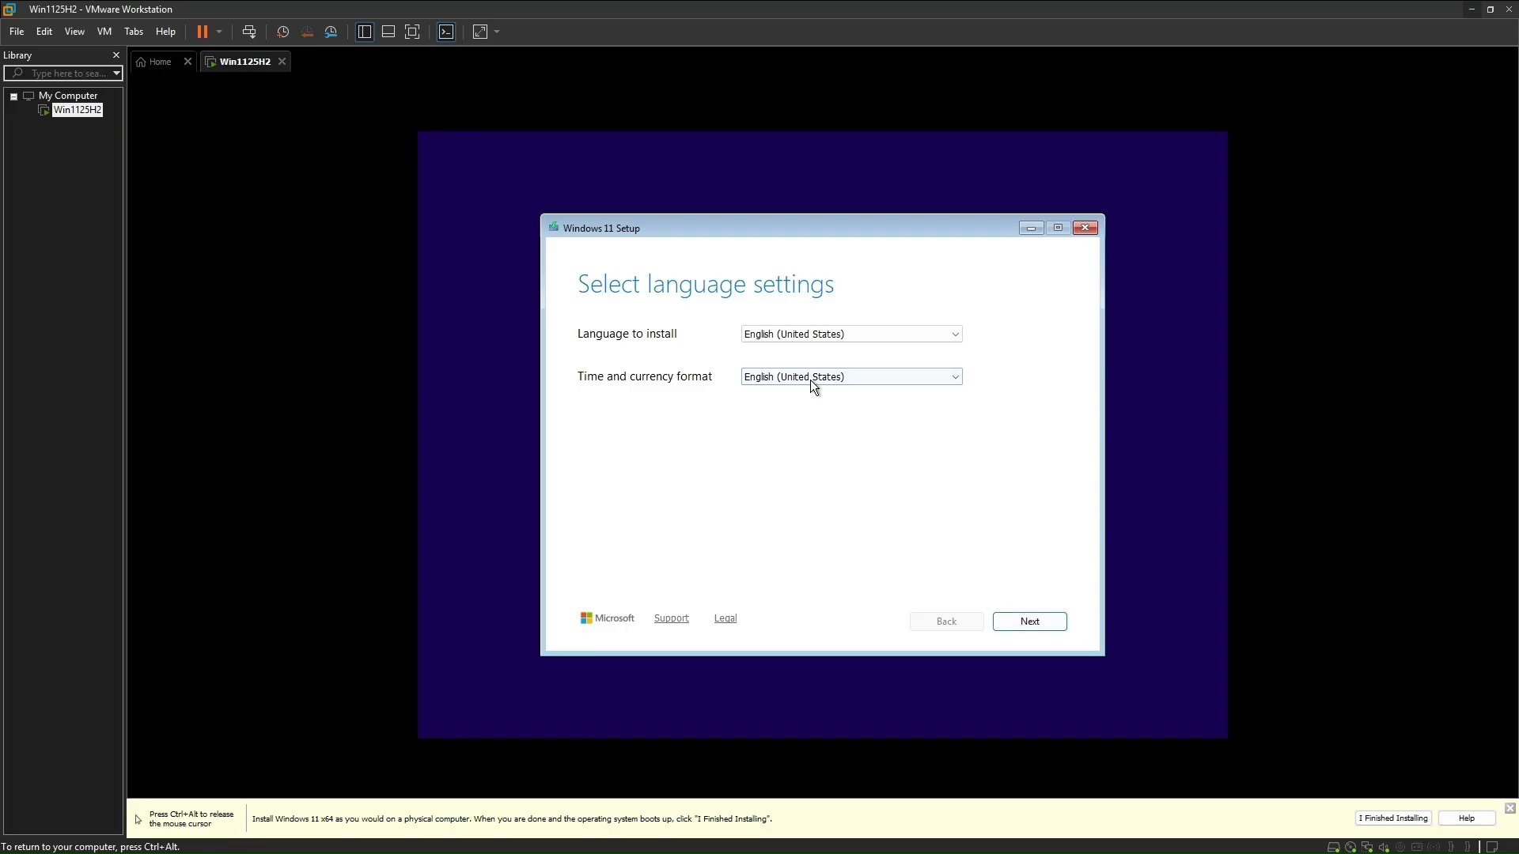
pyautogui.click(810, 380)
pyautogui.scroll(10, 811, 382)
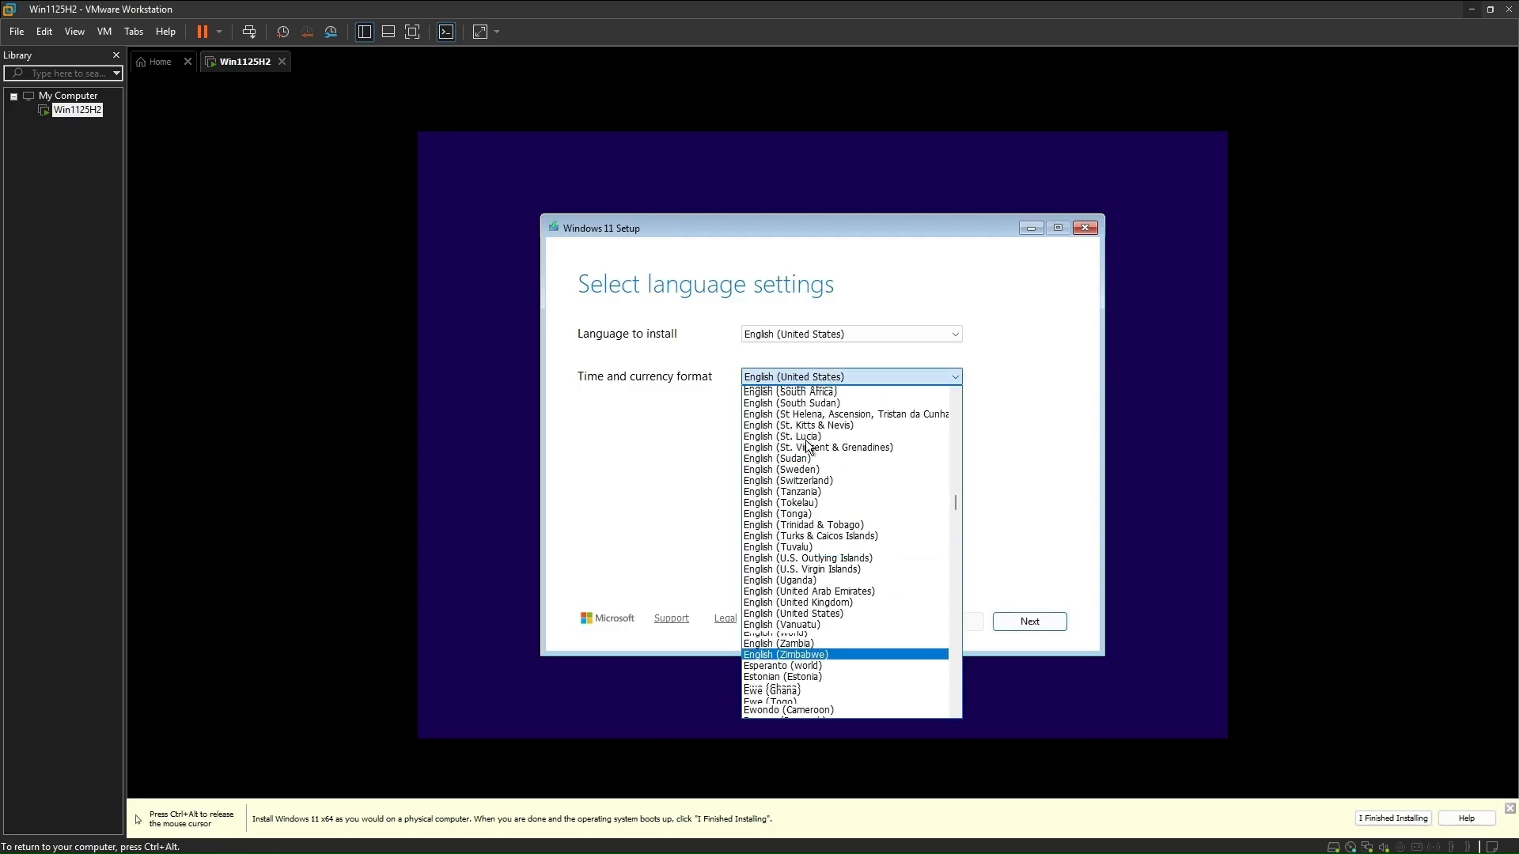
pyautogui.scroll(5, 808, 445)
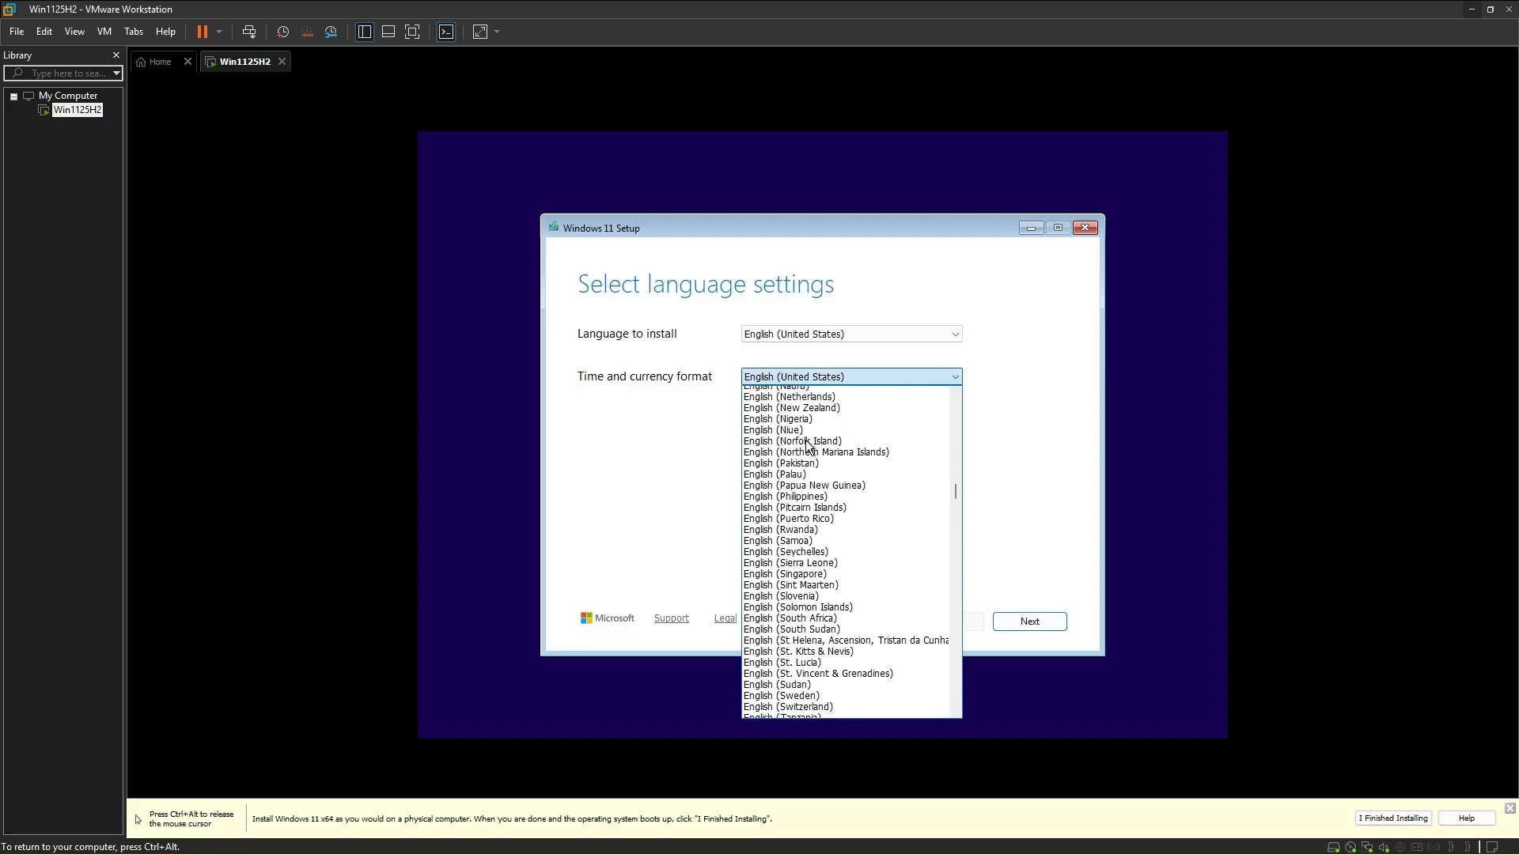
pyautogui.scroll(8, 808, 445)
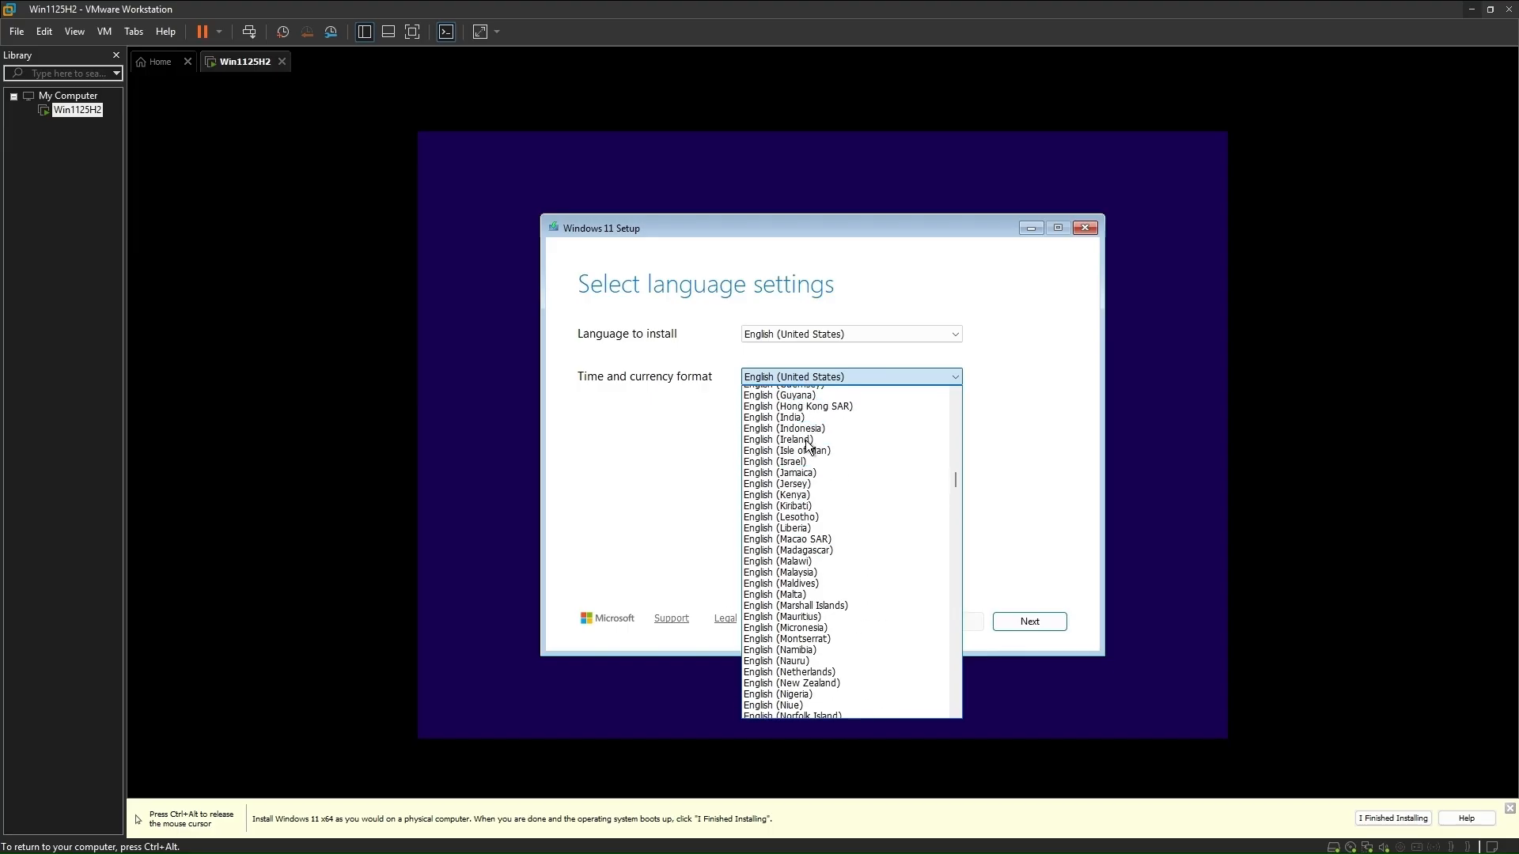
pyautogui.click(800, 493)
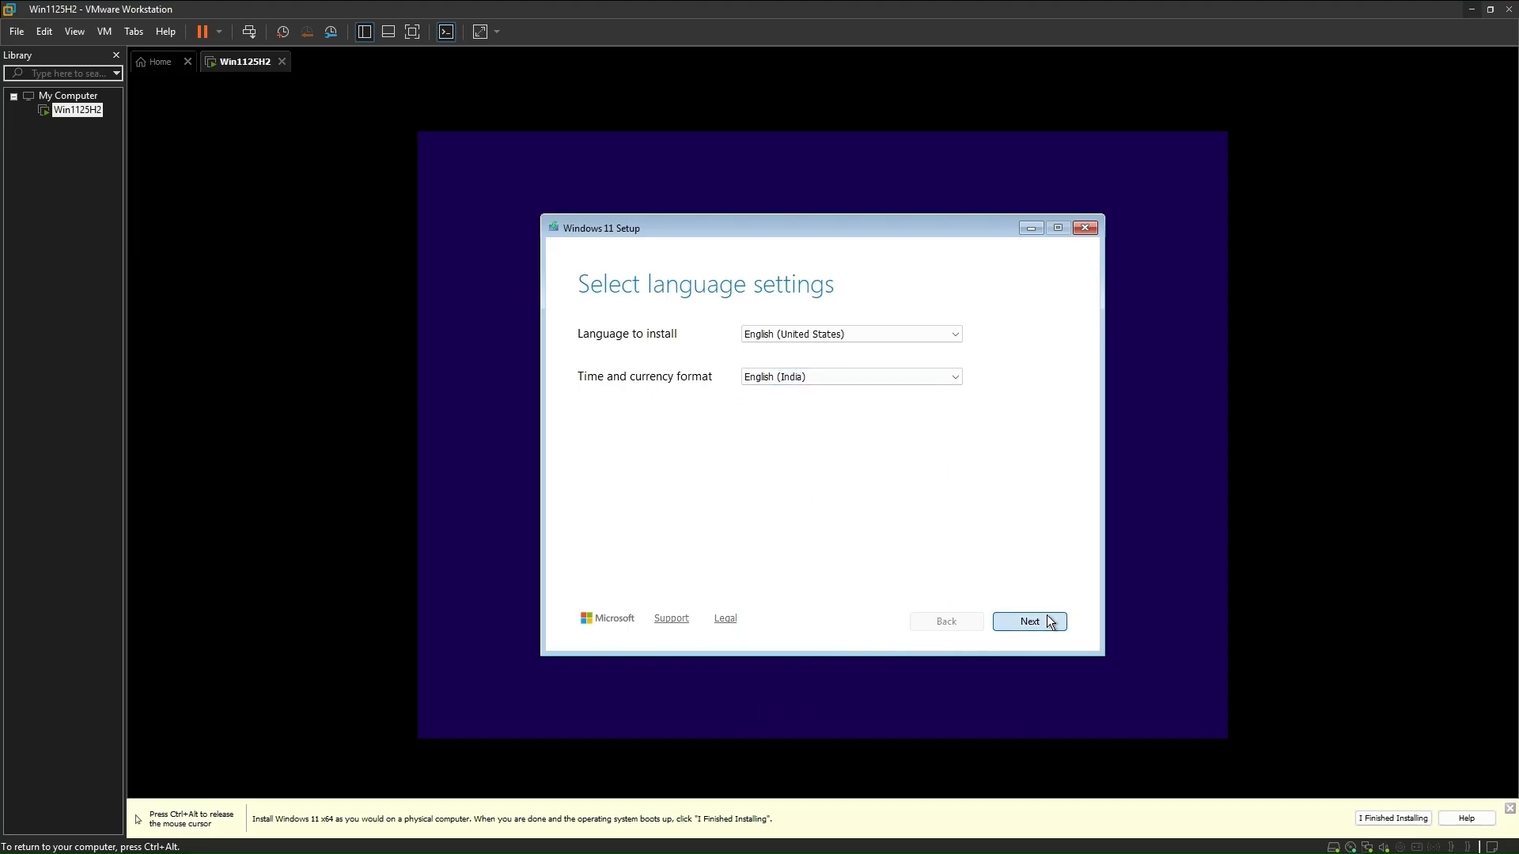
pyautogui.click(1053, 621)
pyautogui.press('Return')
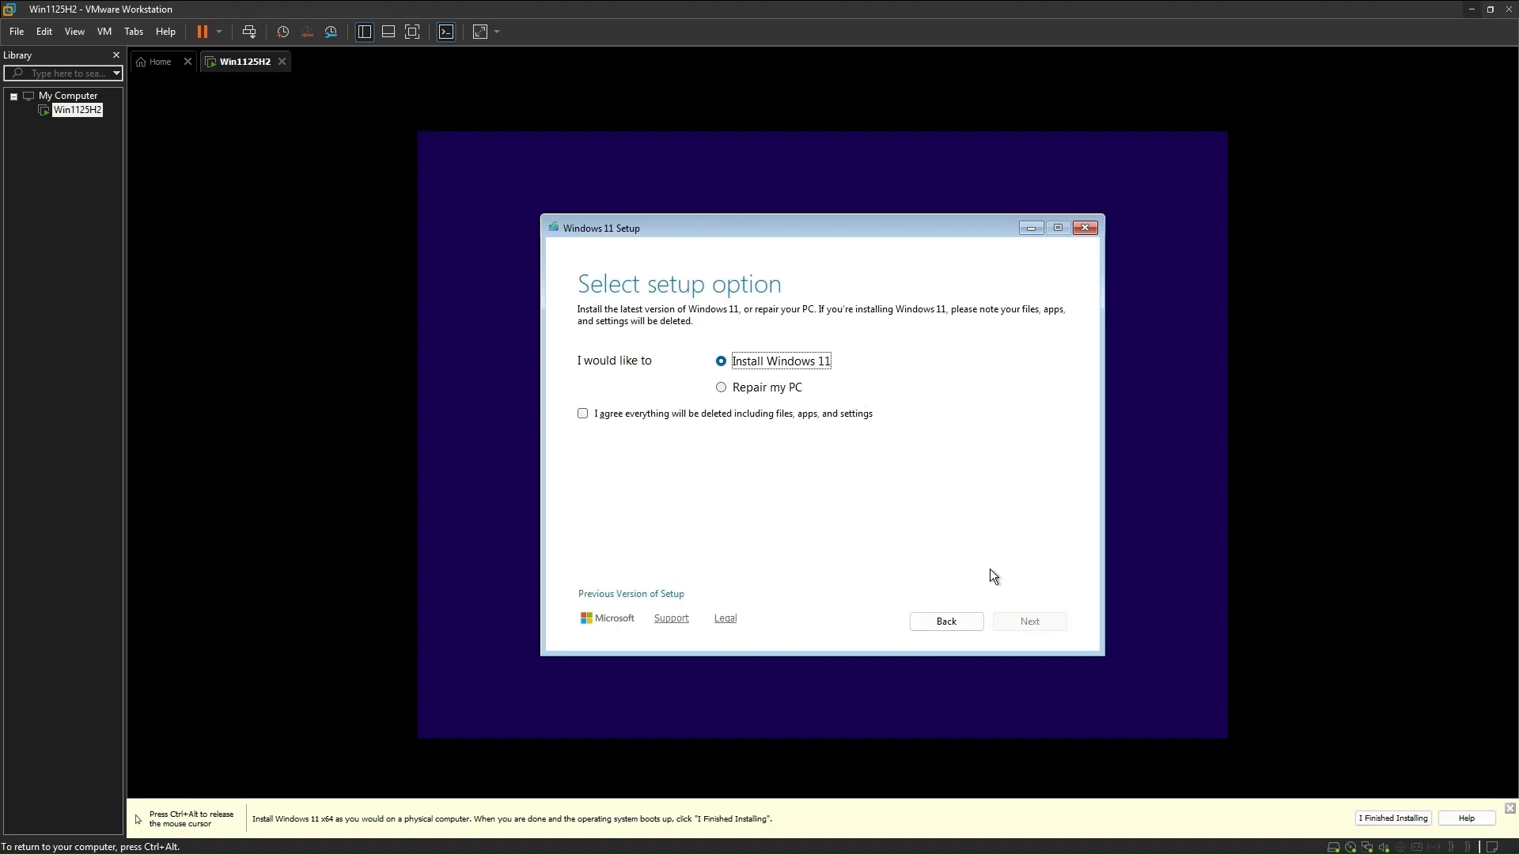
# Choose to install Windows 11 with everything deleted, and select the Windows 11 Pro image.
pyautogui.click(583, 413)
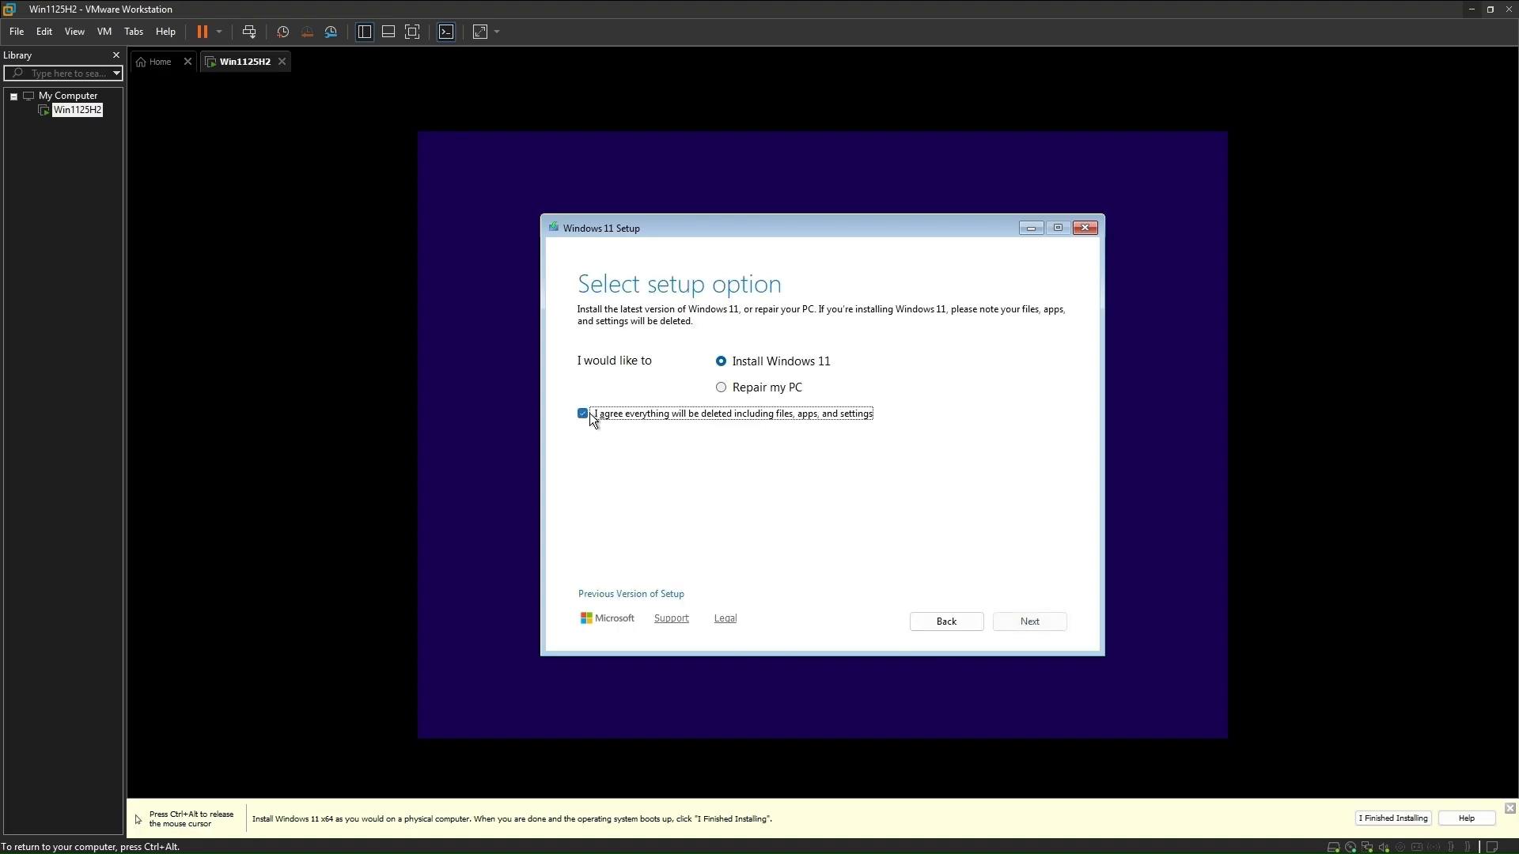
pyautogui.click(1018, 623)
pyautogui.click(668, 431)
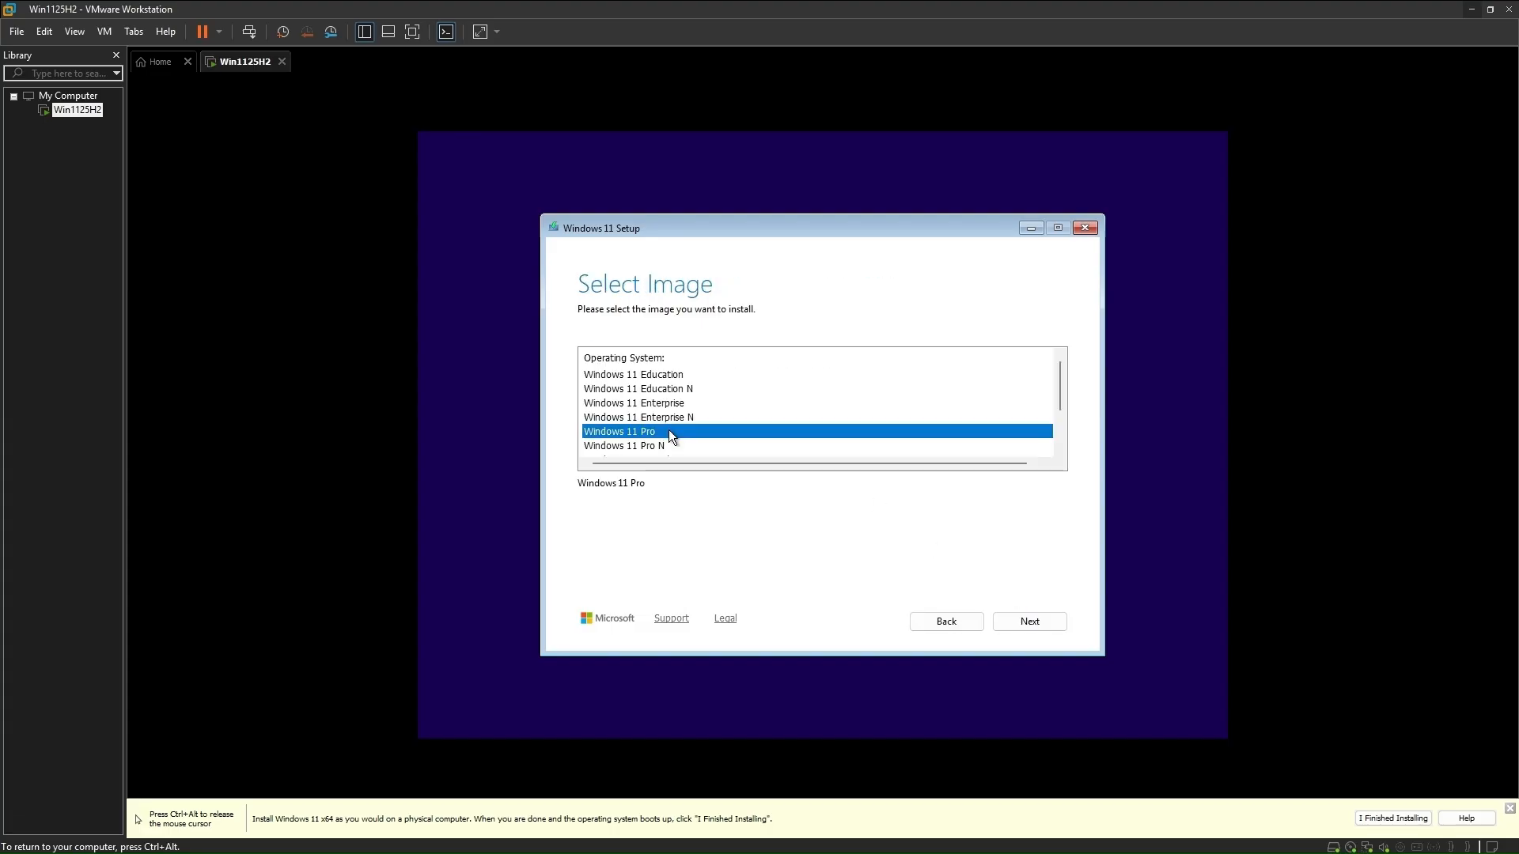
pyautogui.click(1015, 624)
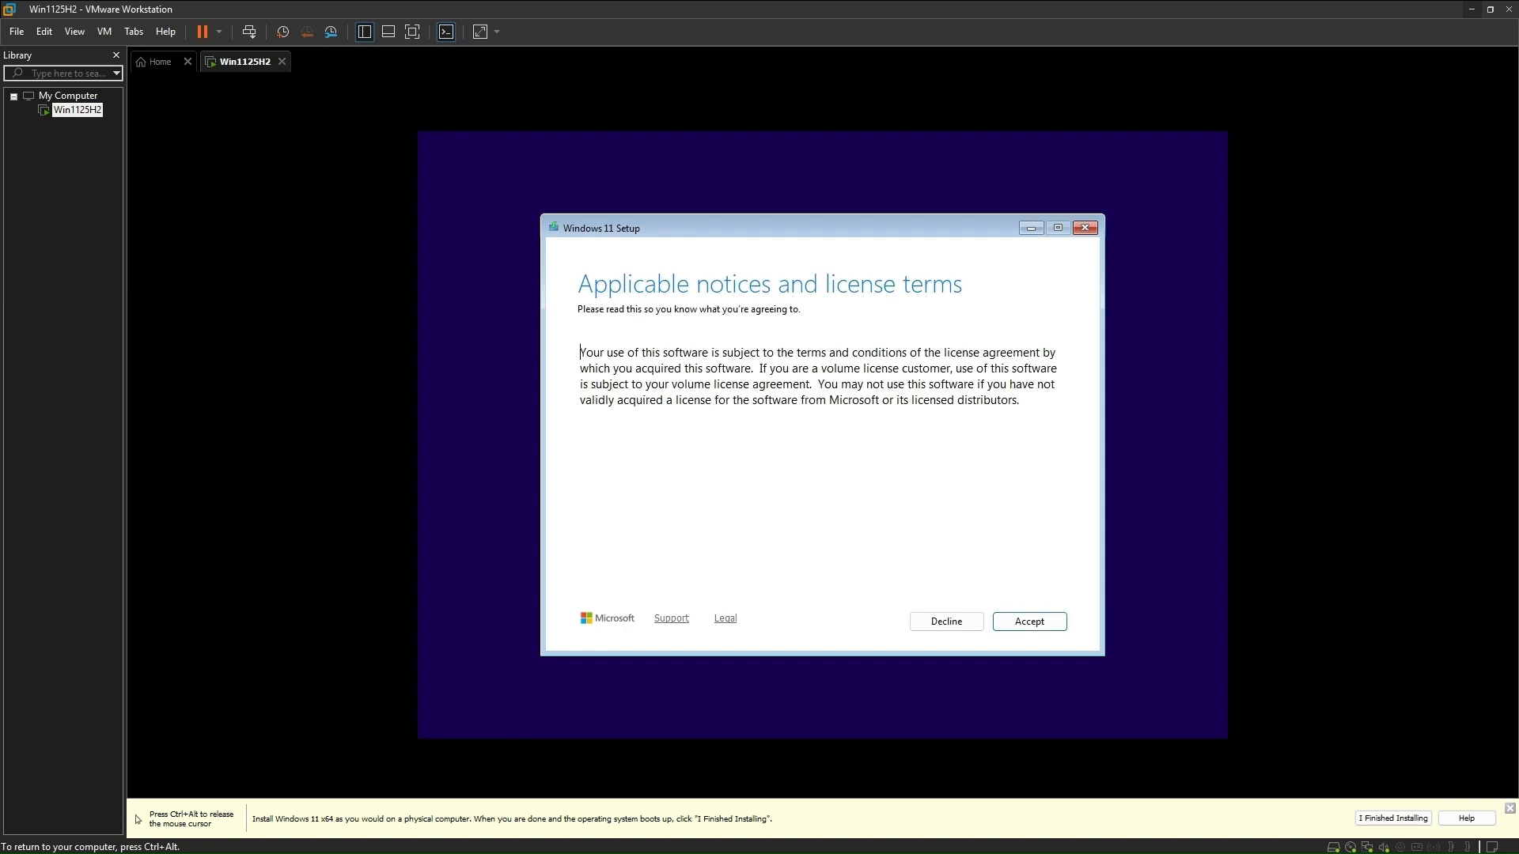
# Accept the license terms and install Windows 11 Pro on the unallocated space of Disk 0.
pyautogui.click(1028, 622)
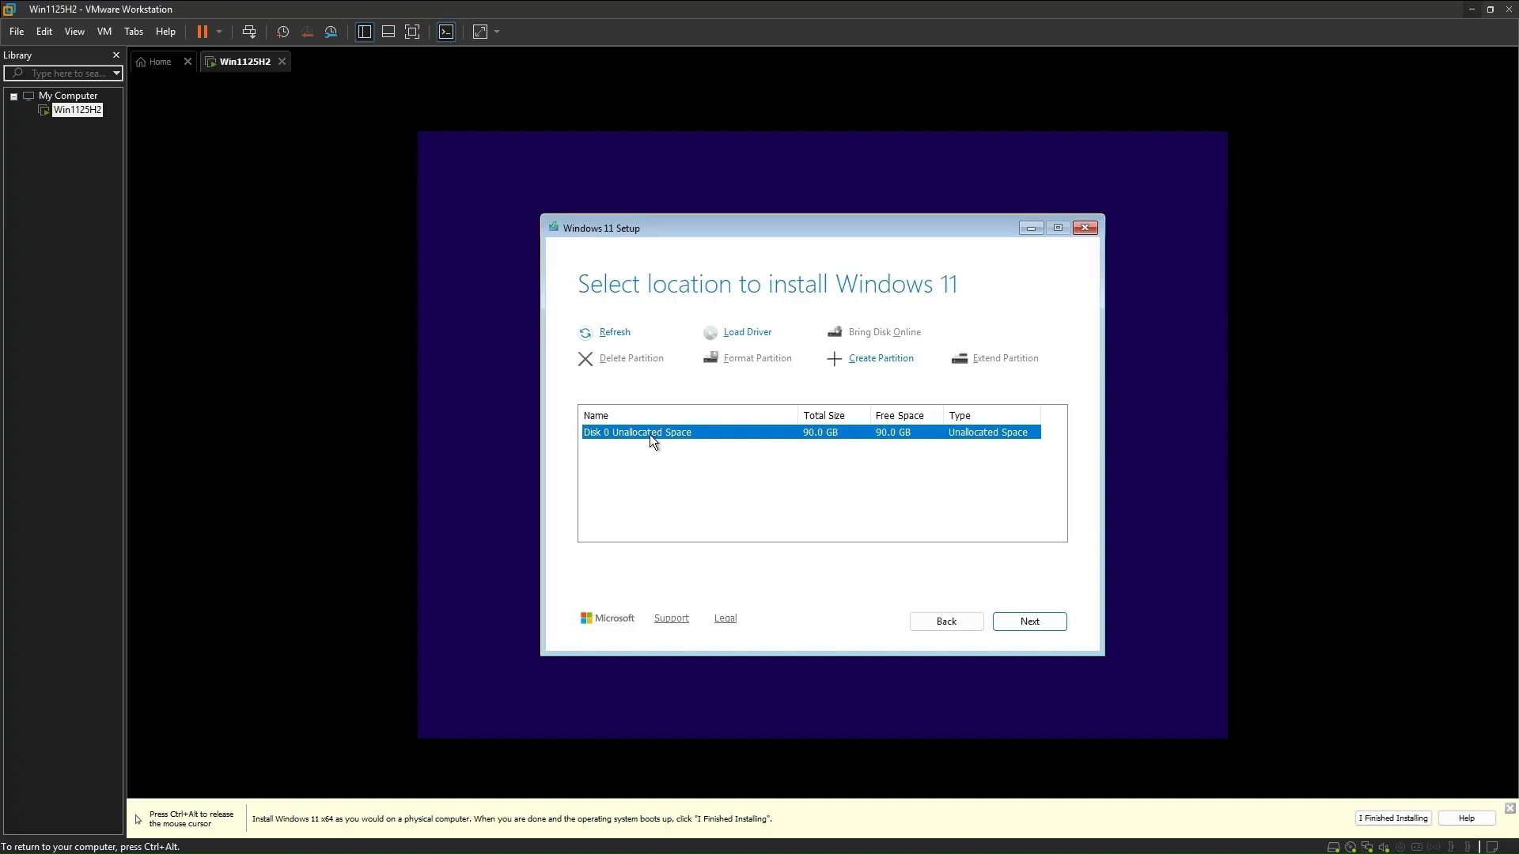
pyautogui.click(1043, 619)
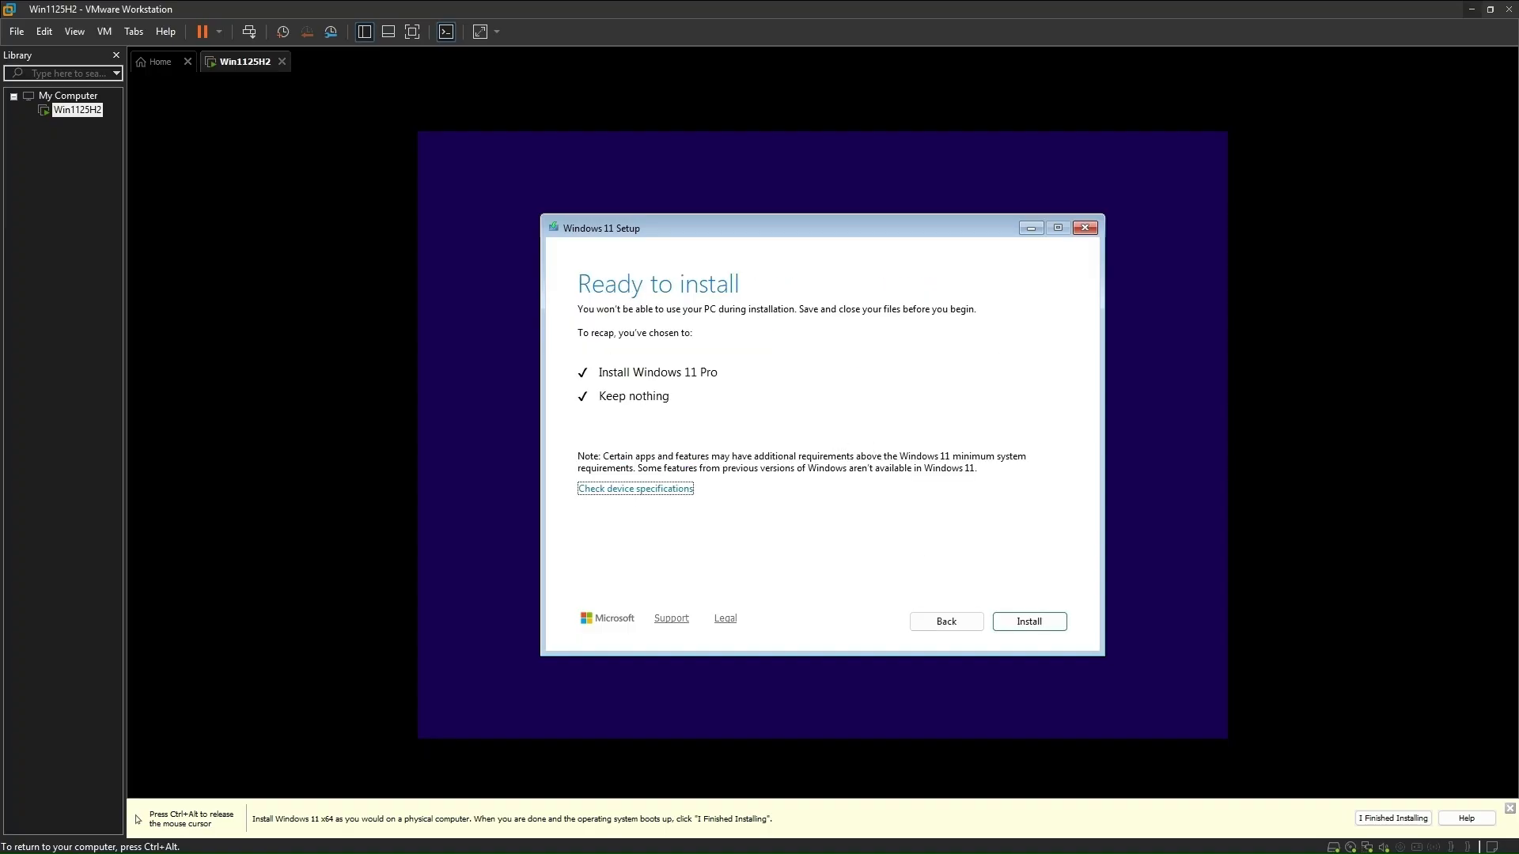
pyautogui.click(1023, 621)
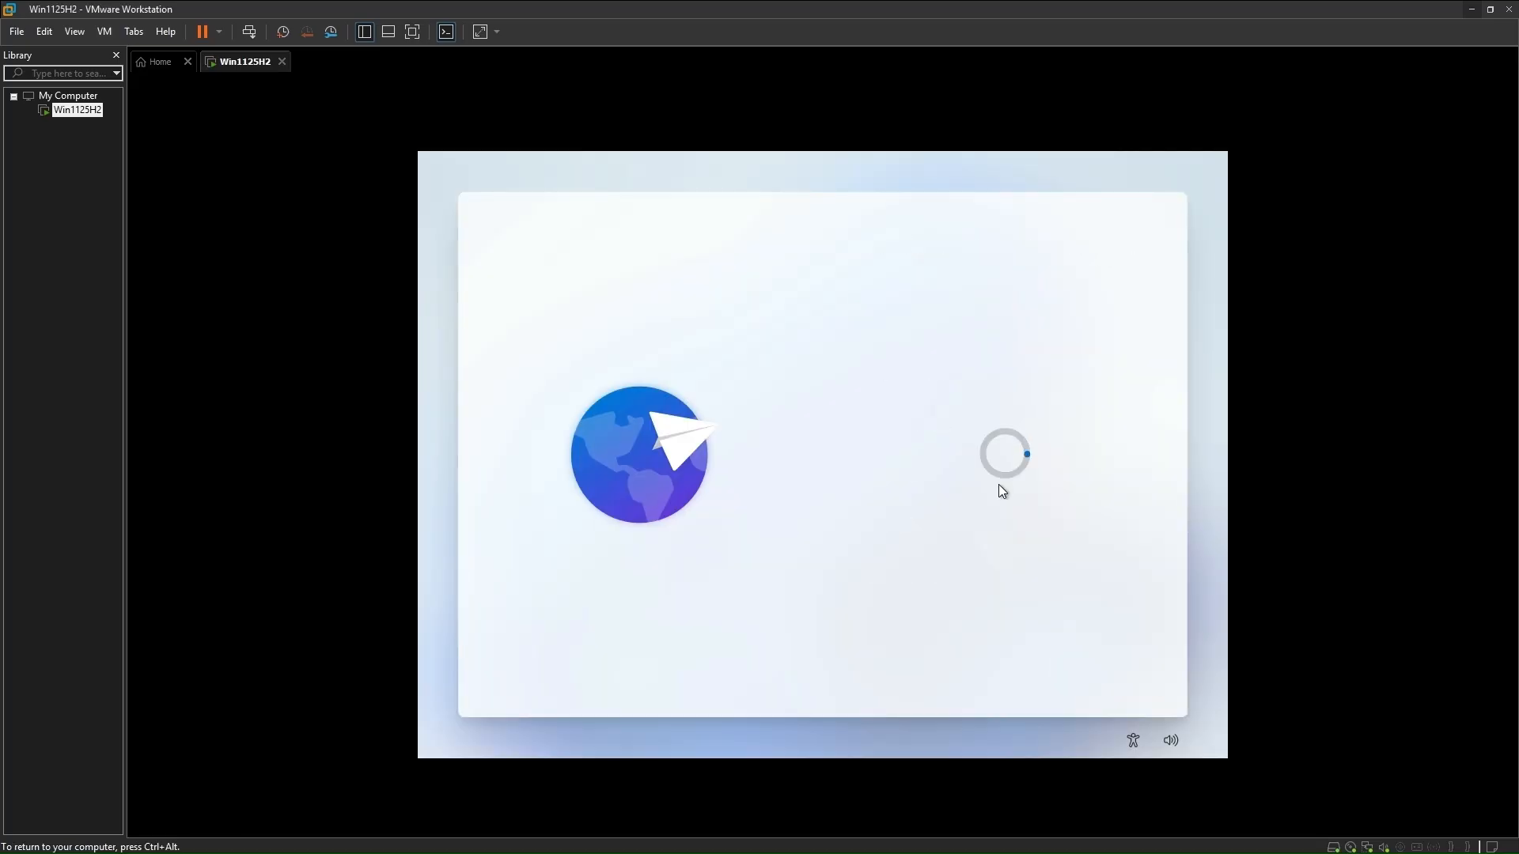
# Accept the keyboard layout and skip adding a second one.
pyautogui.click(1104, 679)
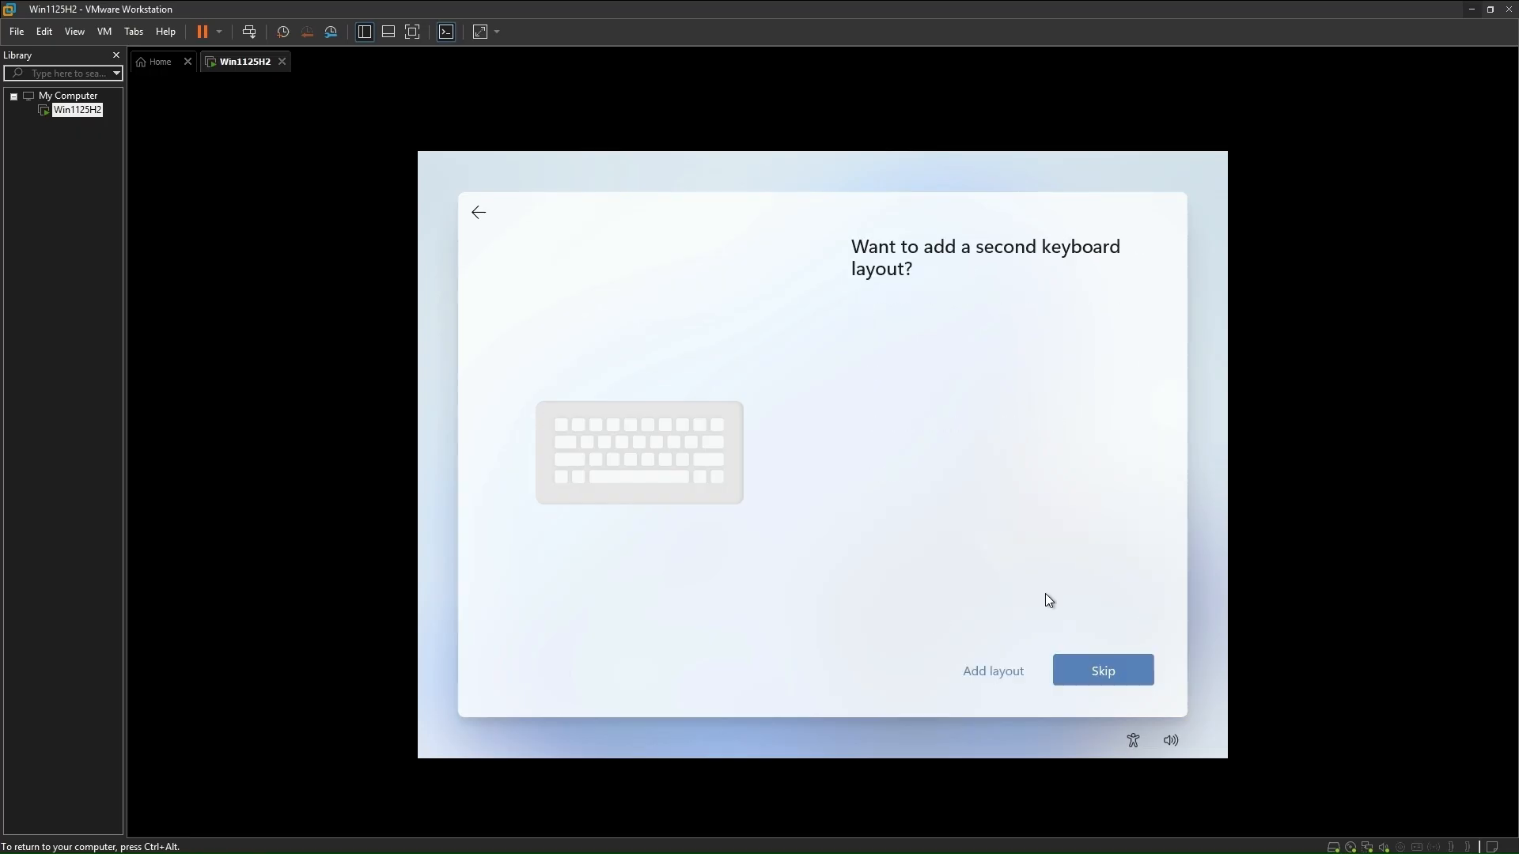
pyautogui.click(1097, 668)
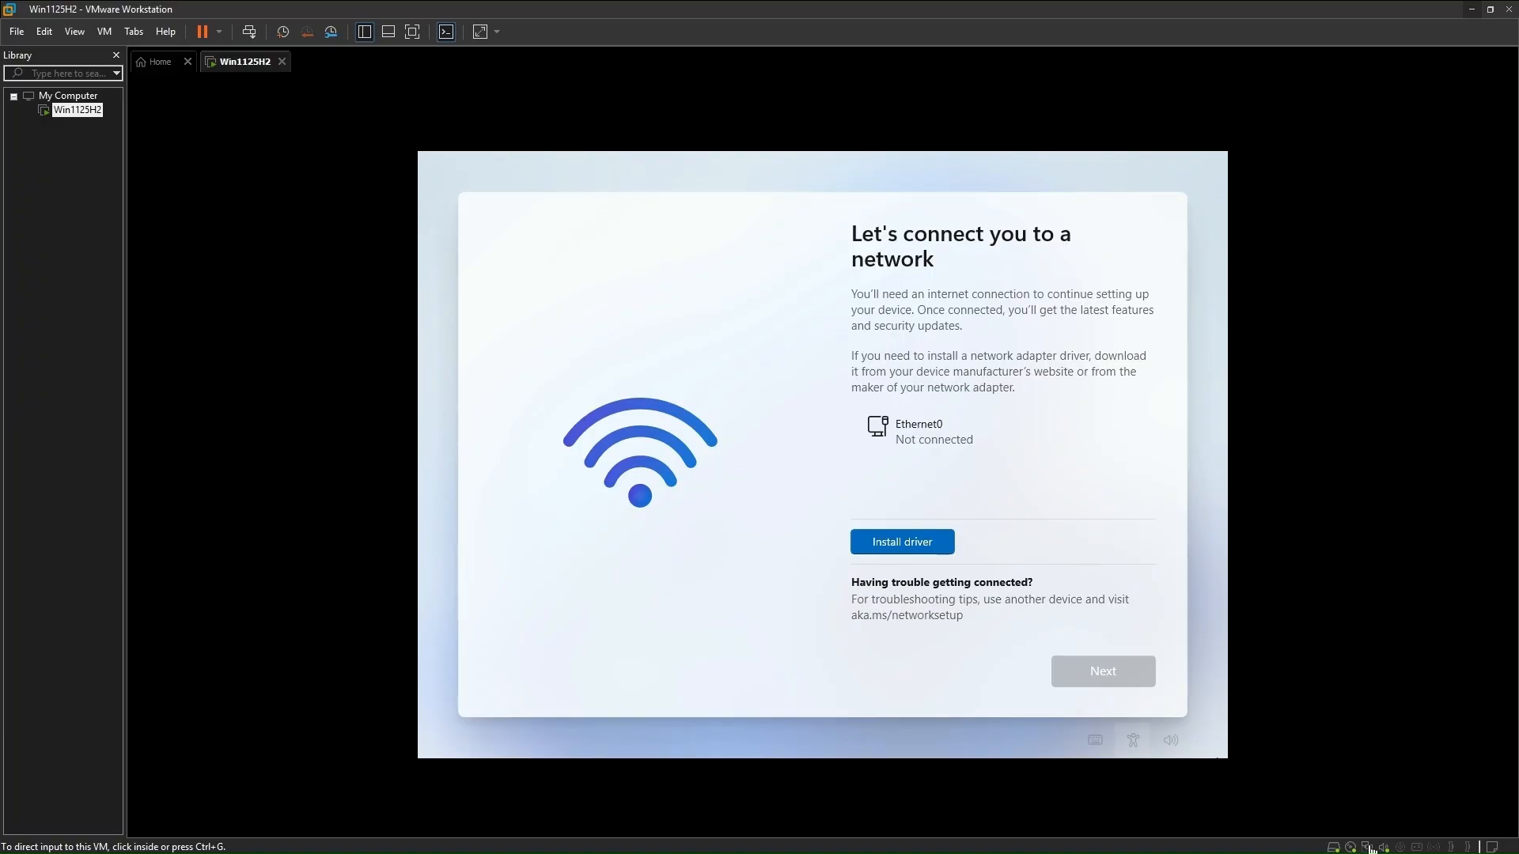
# Switch the virtual machine's network adapter to Bridged and continue Windows setup with the network connection.
pyautogui.doubleClick(1369, 847)
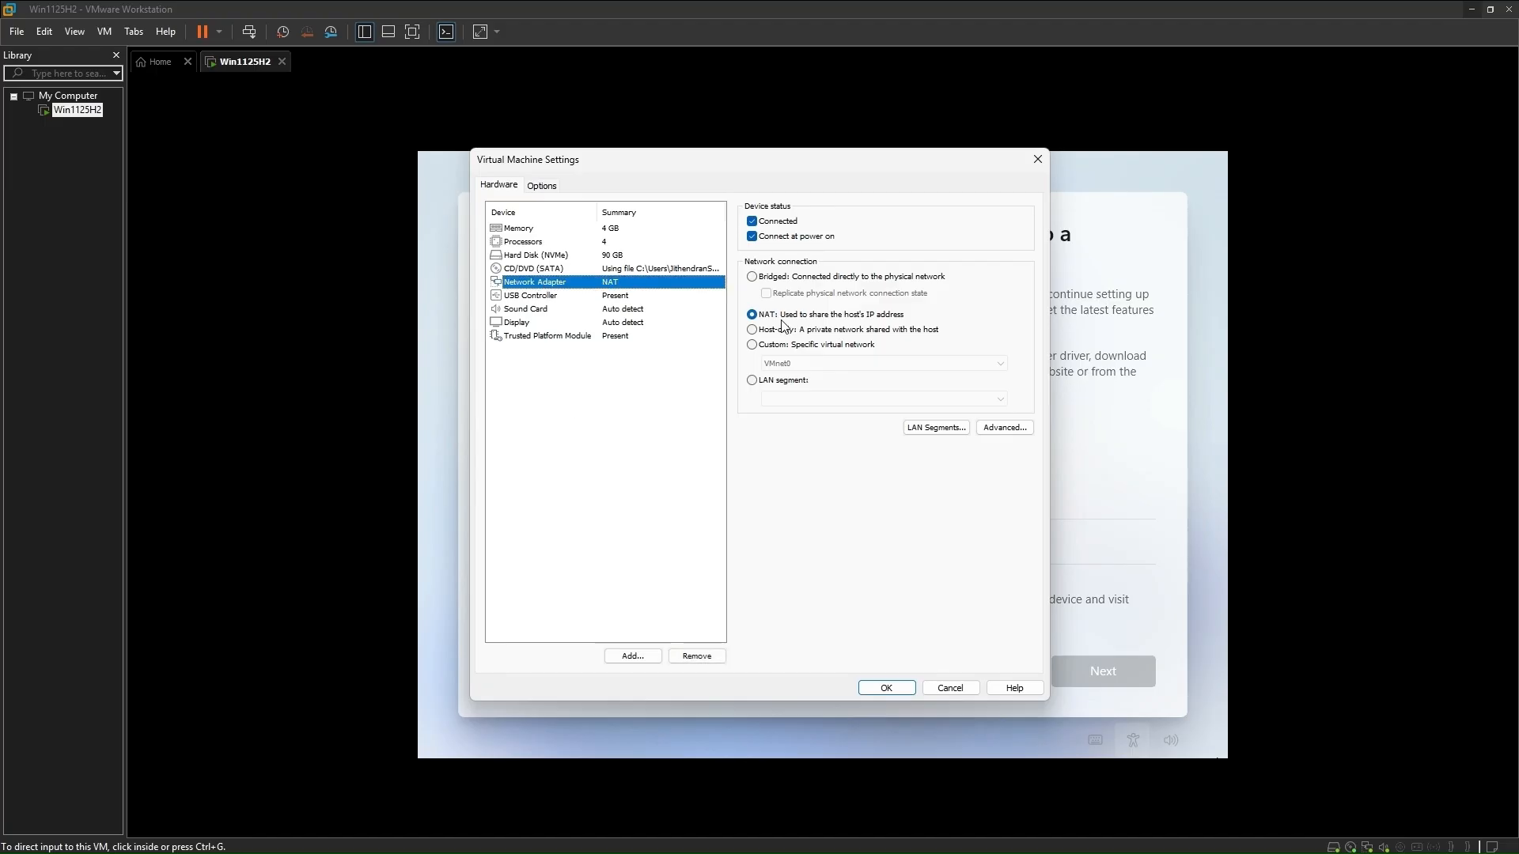
pyautogui.click(752, 278)
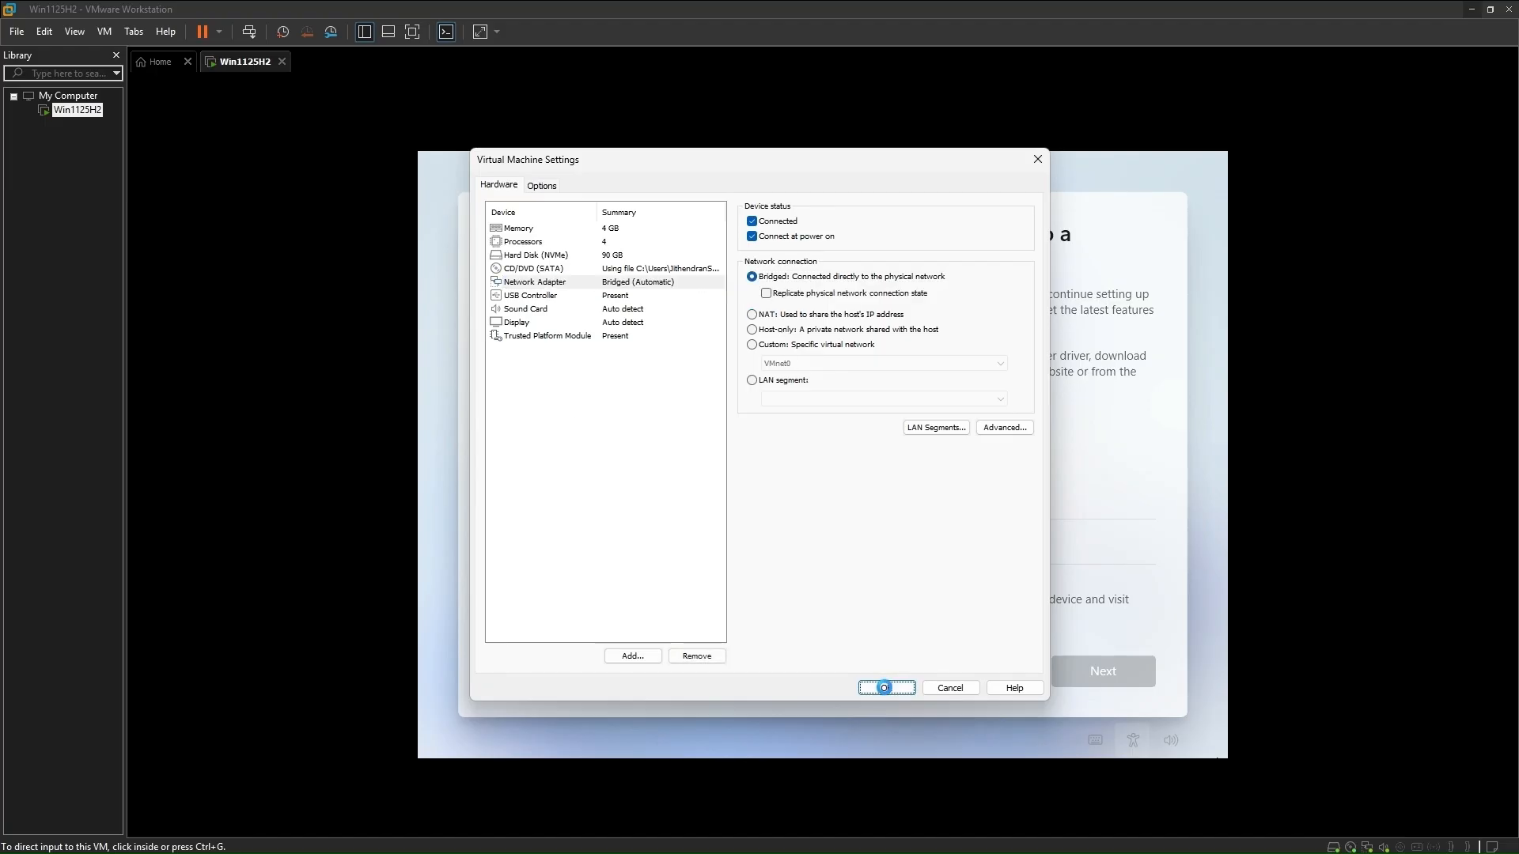
pyautogui.click(886, 688)
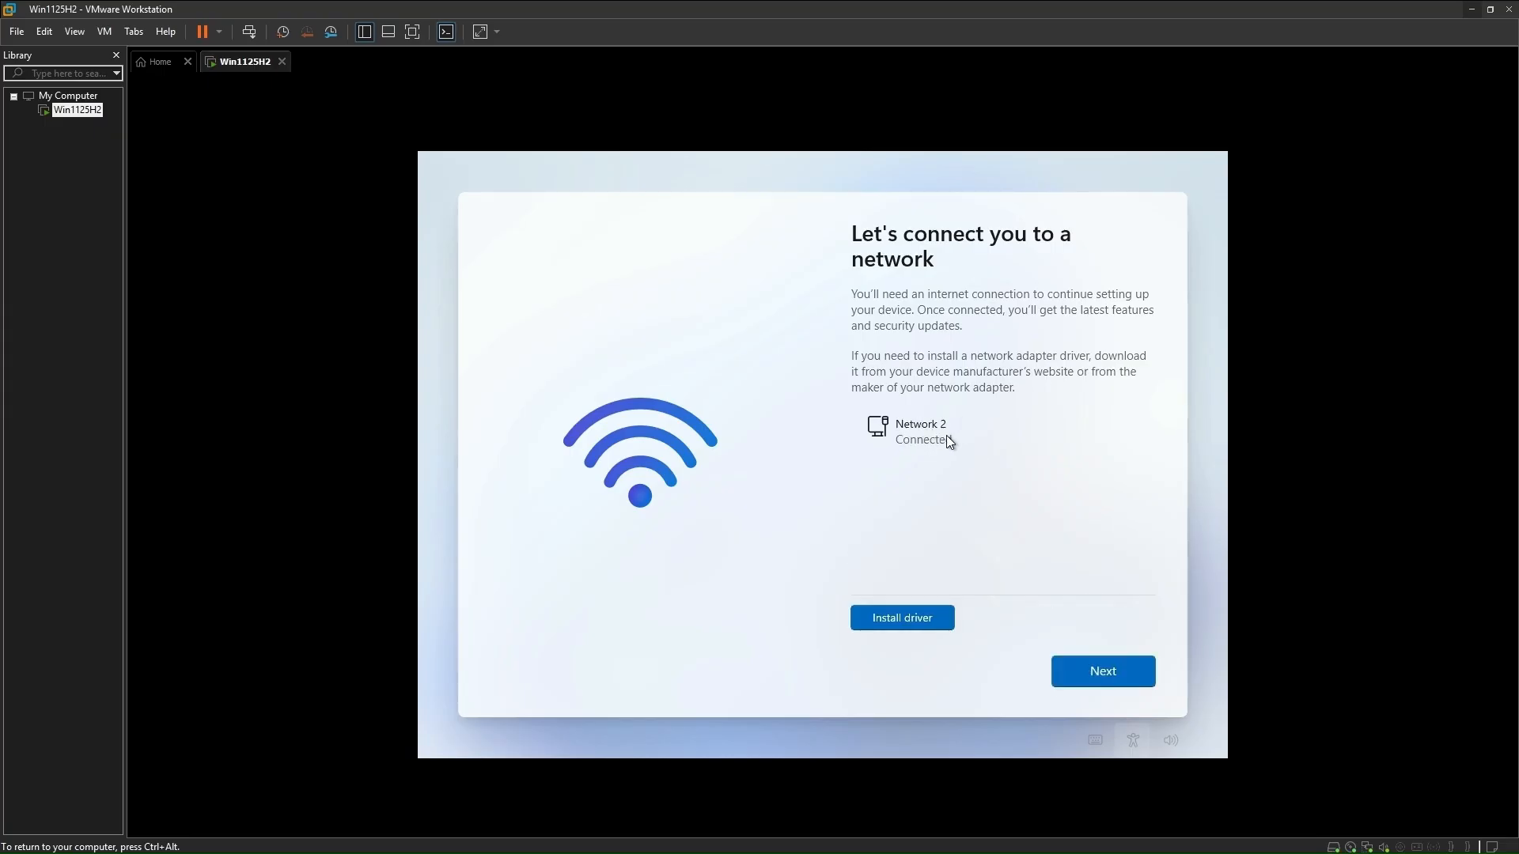
pyautogui.click(1117, 671)
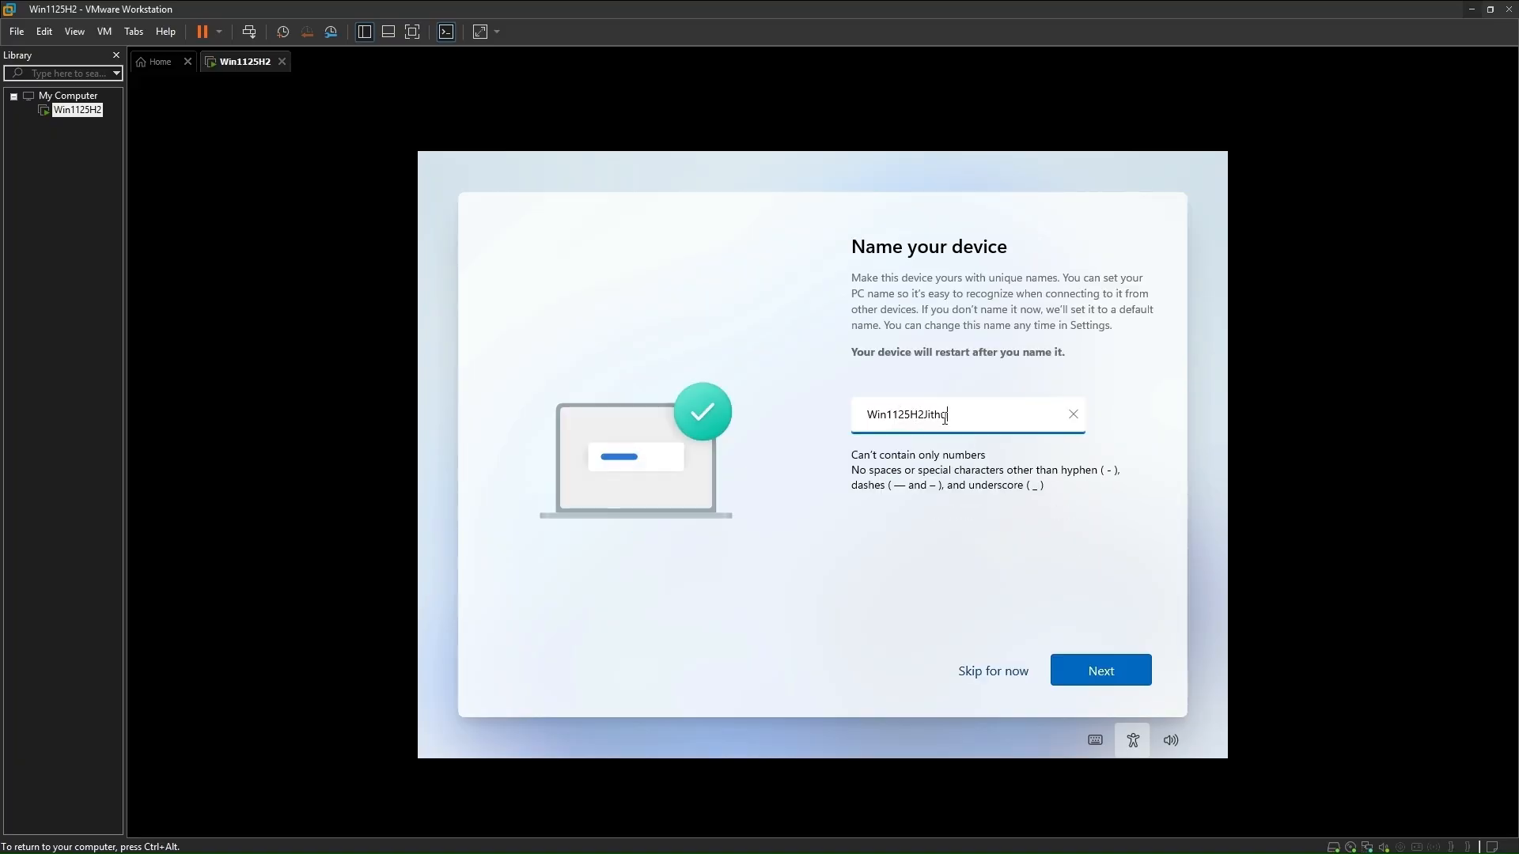
# Confirm the device name and set up the device for personal use.
pyautogui.click(1093, 665)
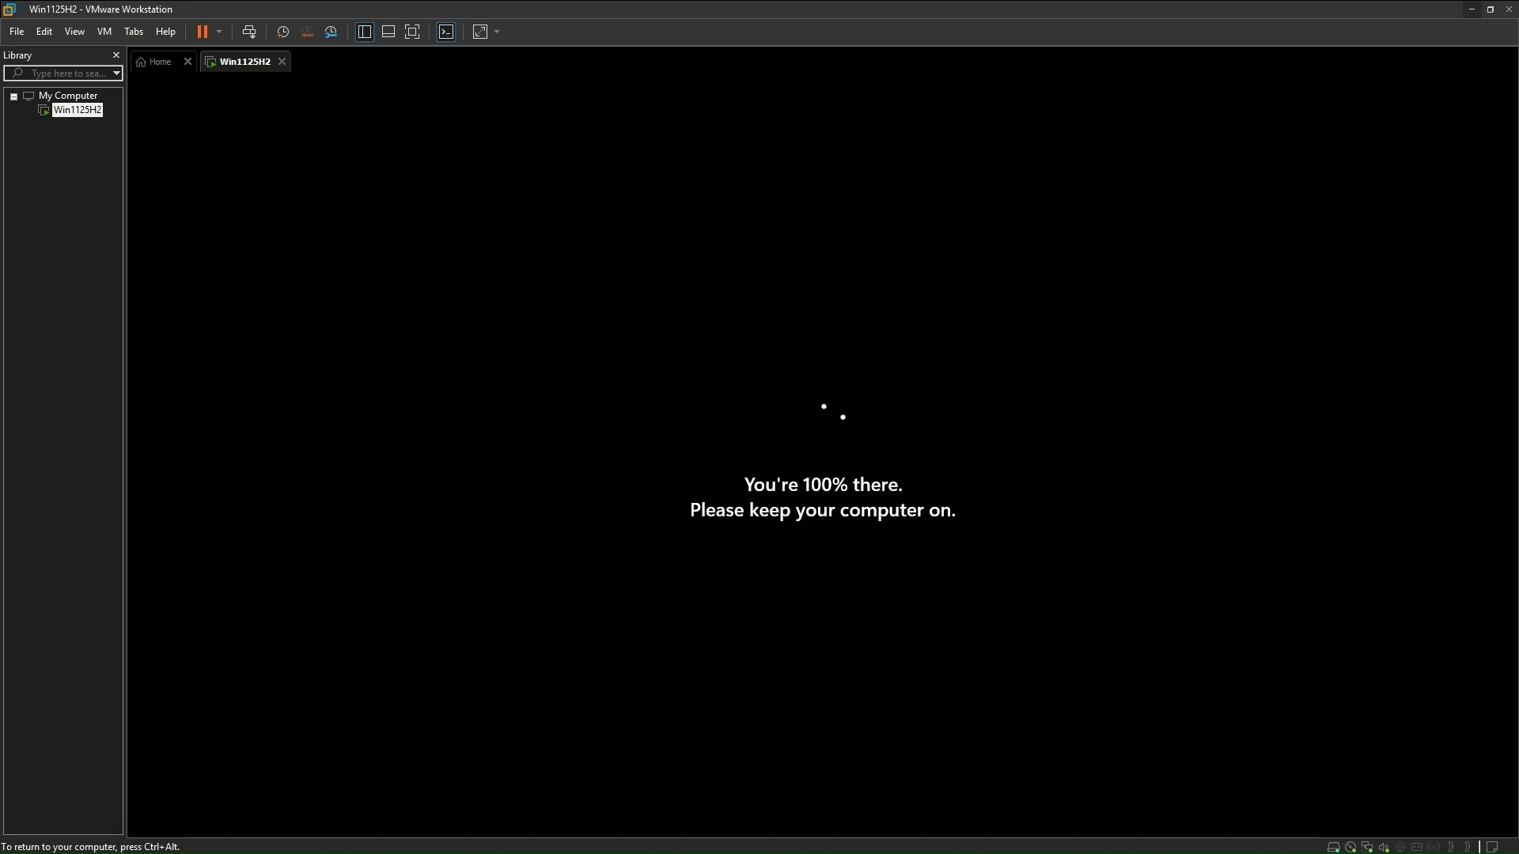
pyautogui.hotkey('ctrl', 'alt')
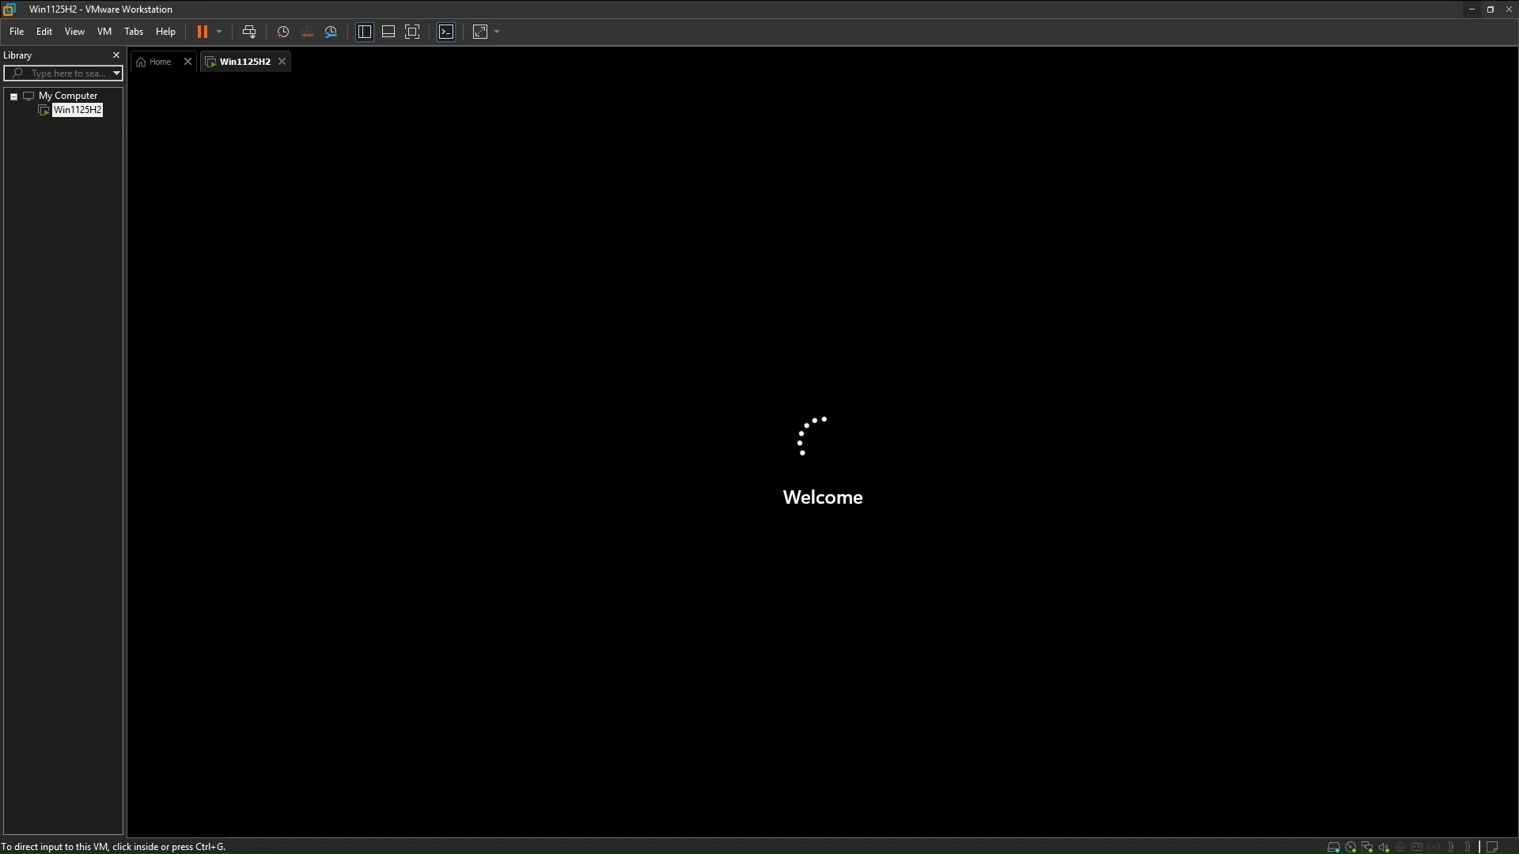
pyautogui.click(915, 365)
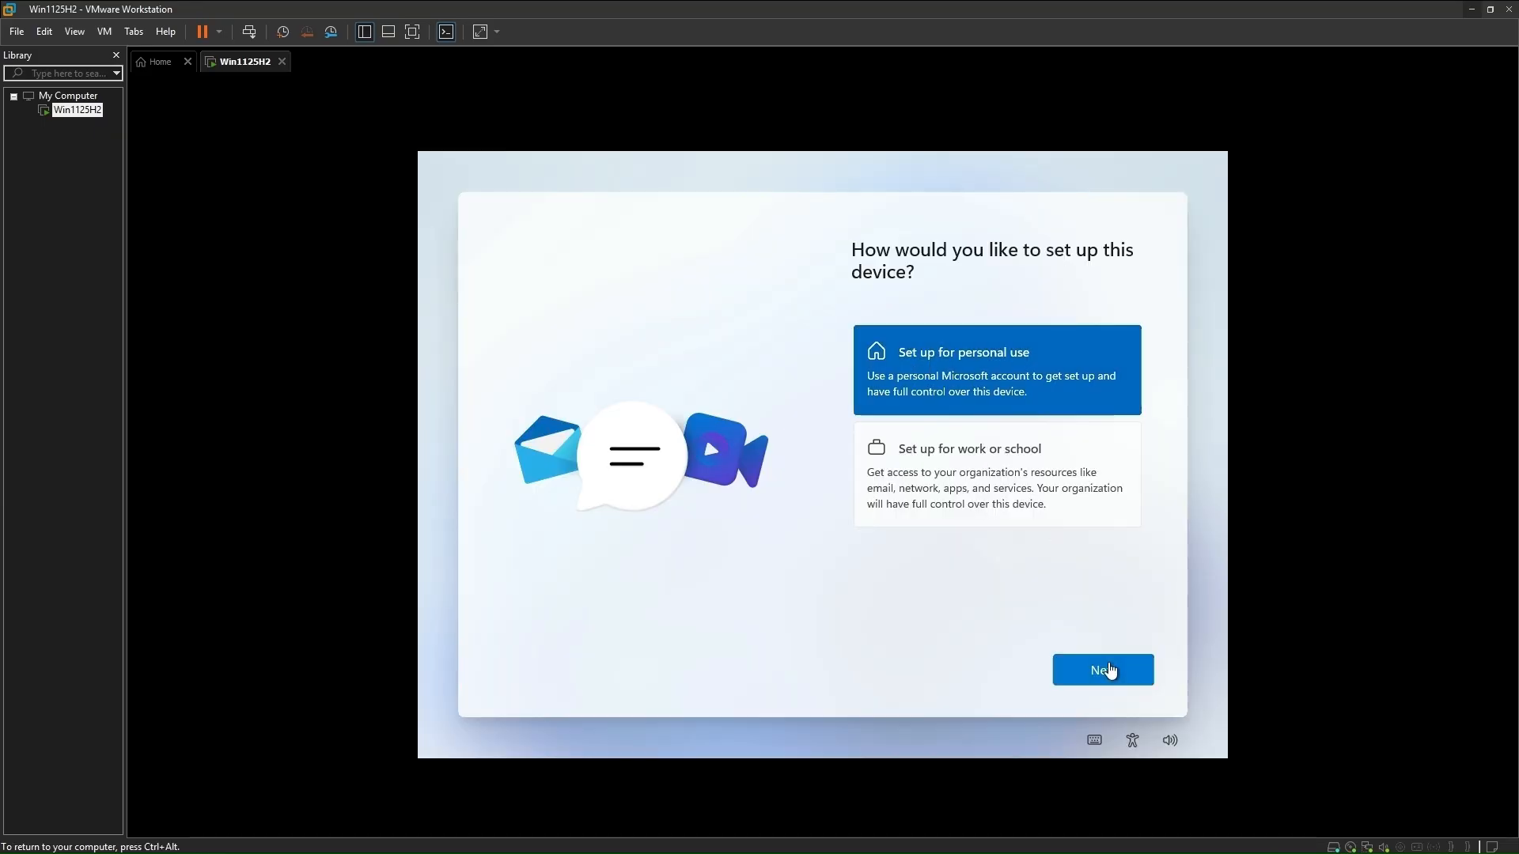
pyautogui.click(1110, 671)
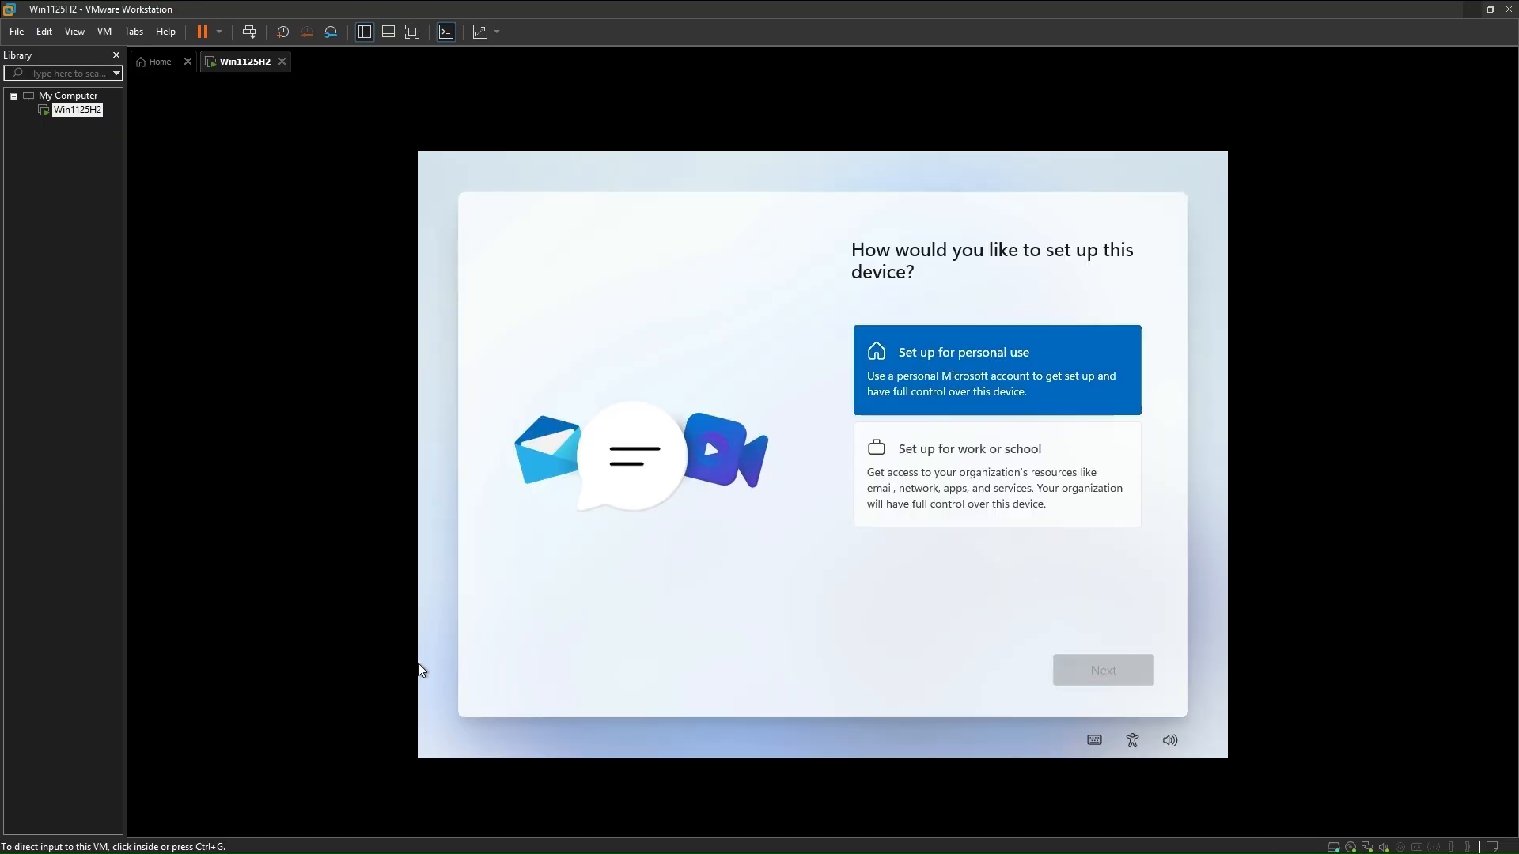
# Sign in to the Microsoft account by entering the account e-mail and password.
pyautogui.click(1099, 671)
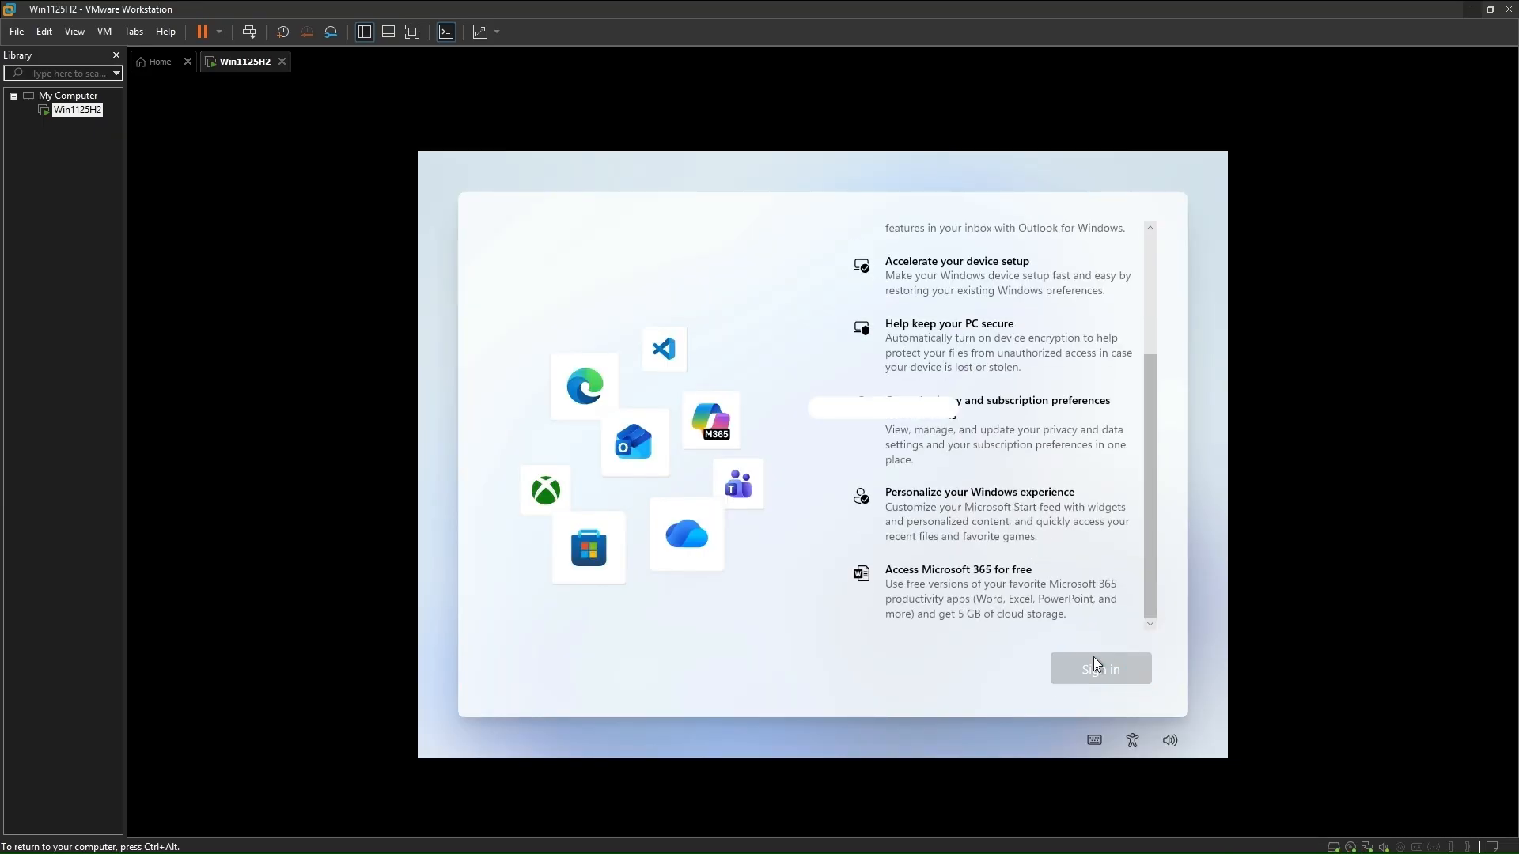
pyautogui.write('com')
pyautogui.press('Return')
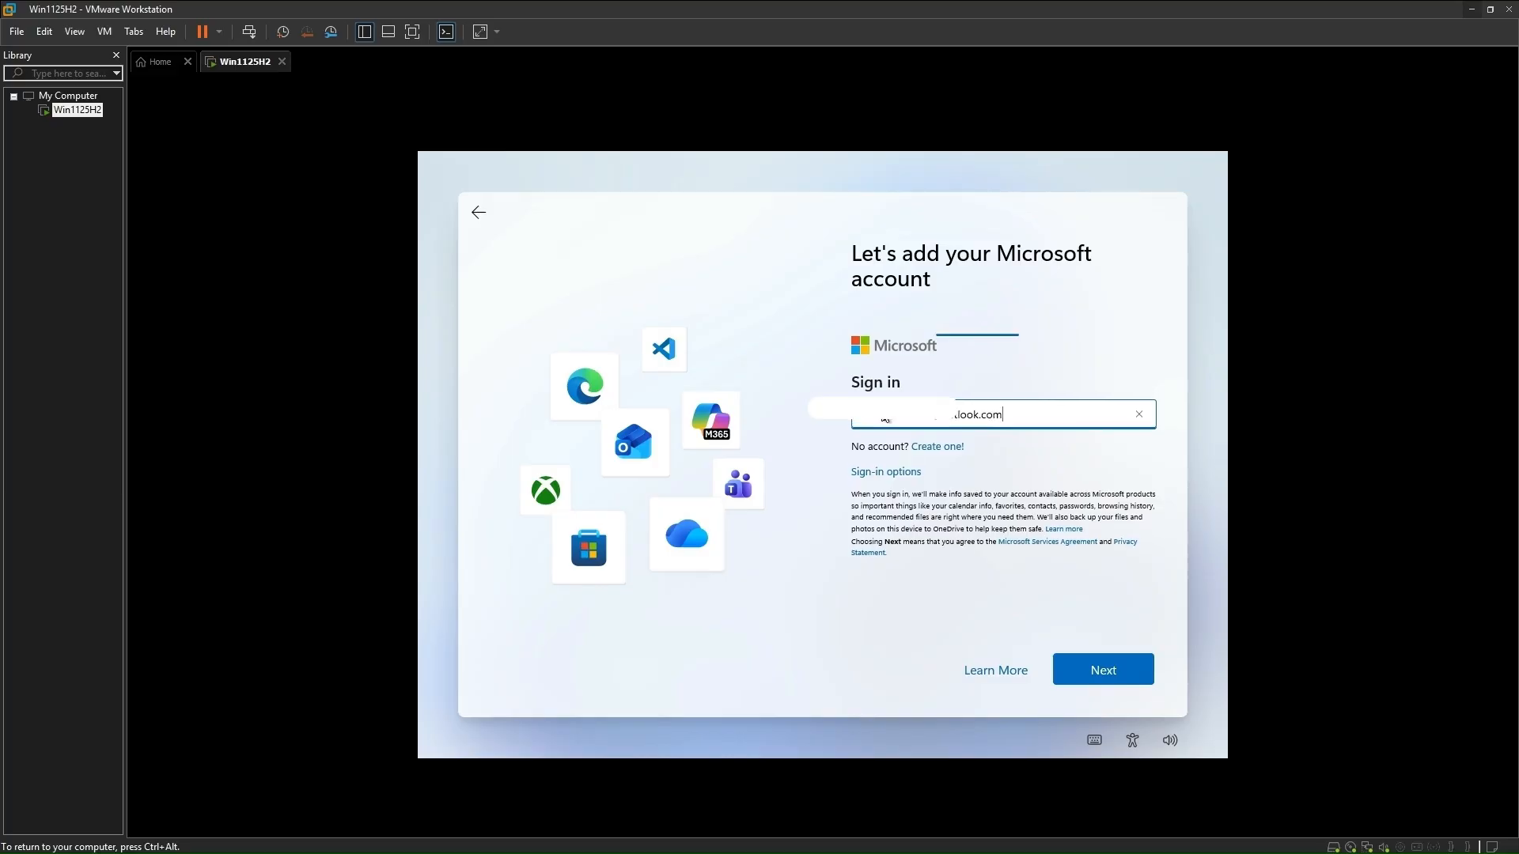
pyautogui.write('•••••••••••••••')
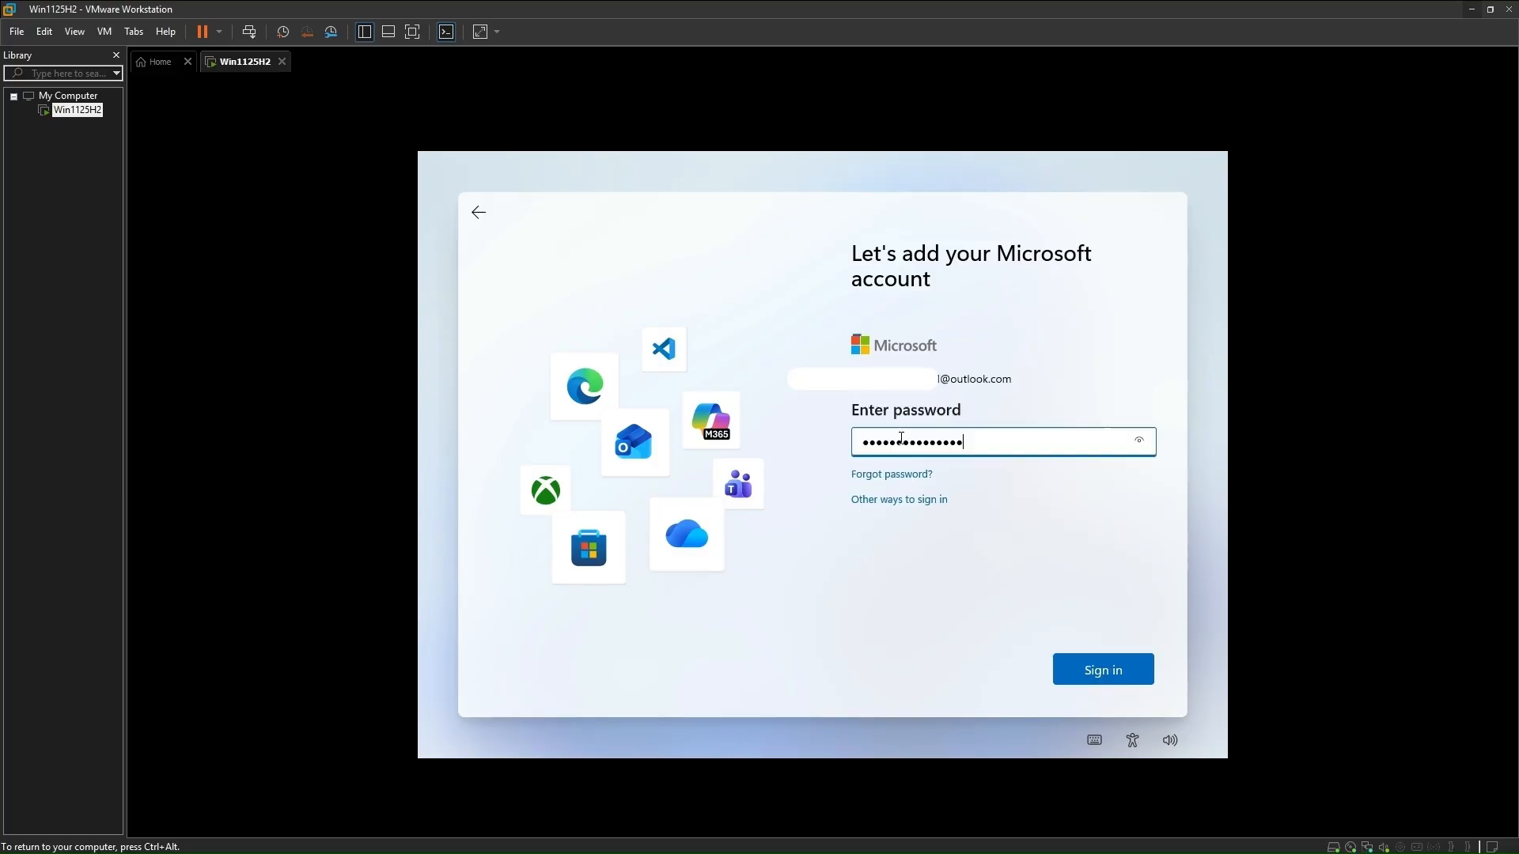
pyautogui.press('Return')
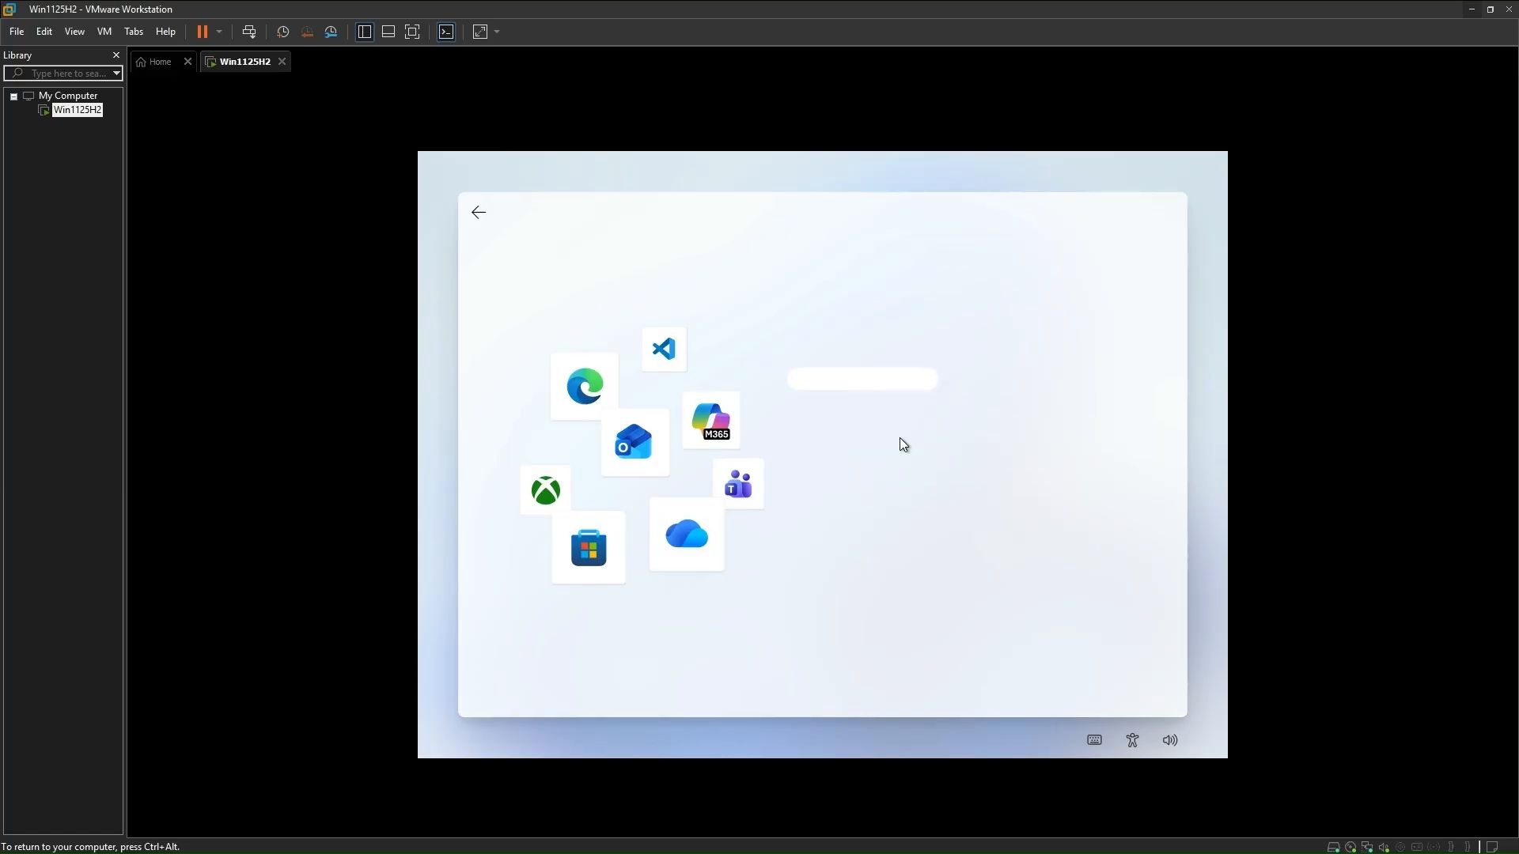
# Create a Windows Hello PIN by entering and confirming the new PIN.
pyautogui.click(1114, 675)
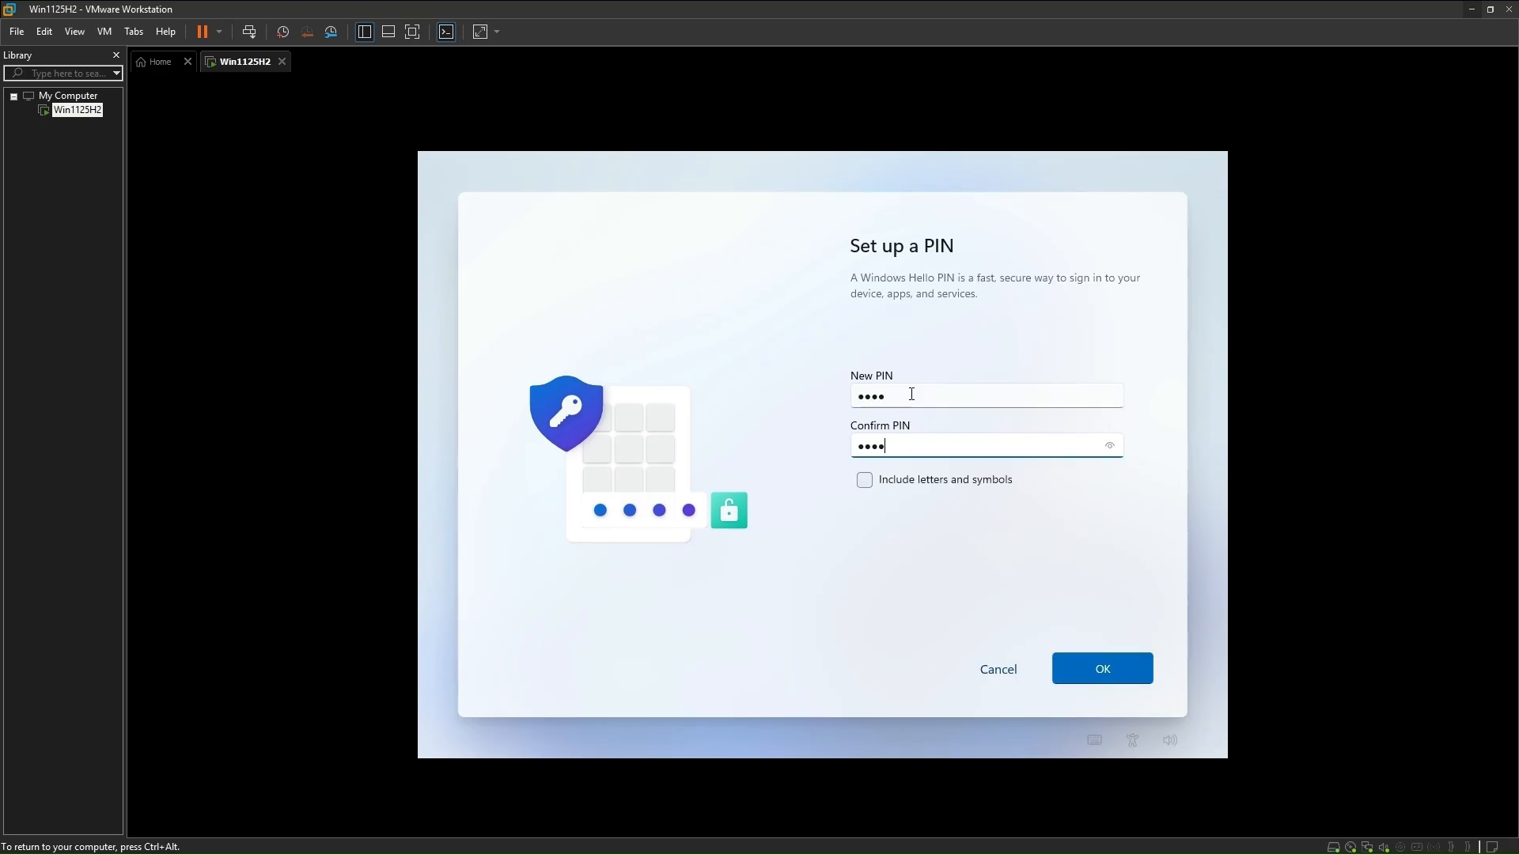
pyautogui.press('Return')
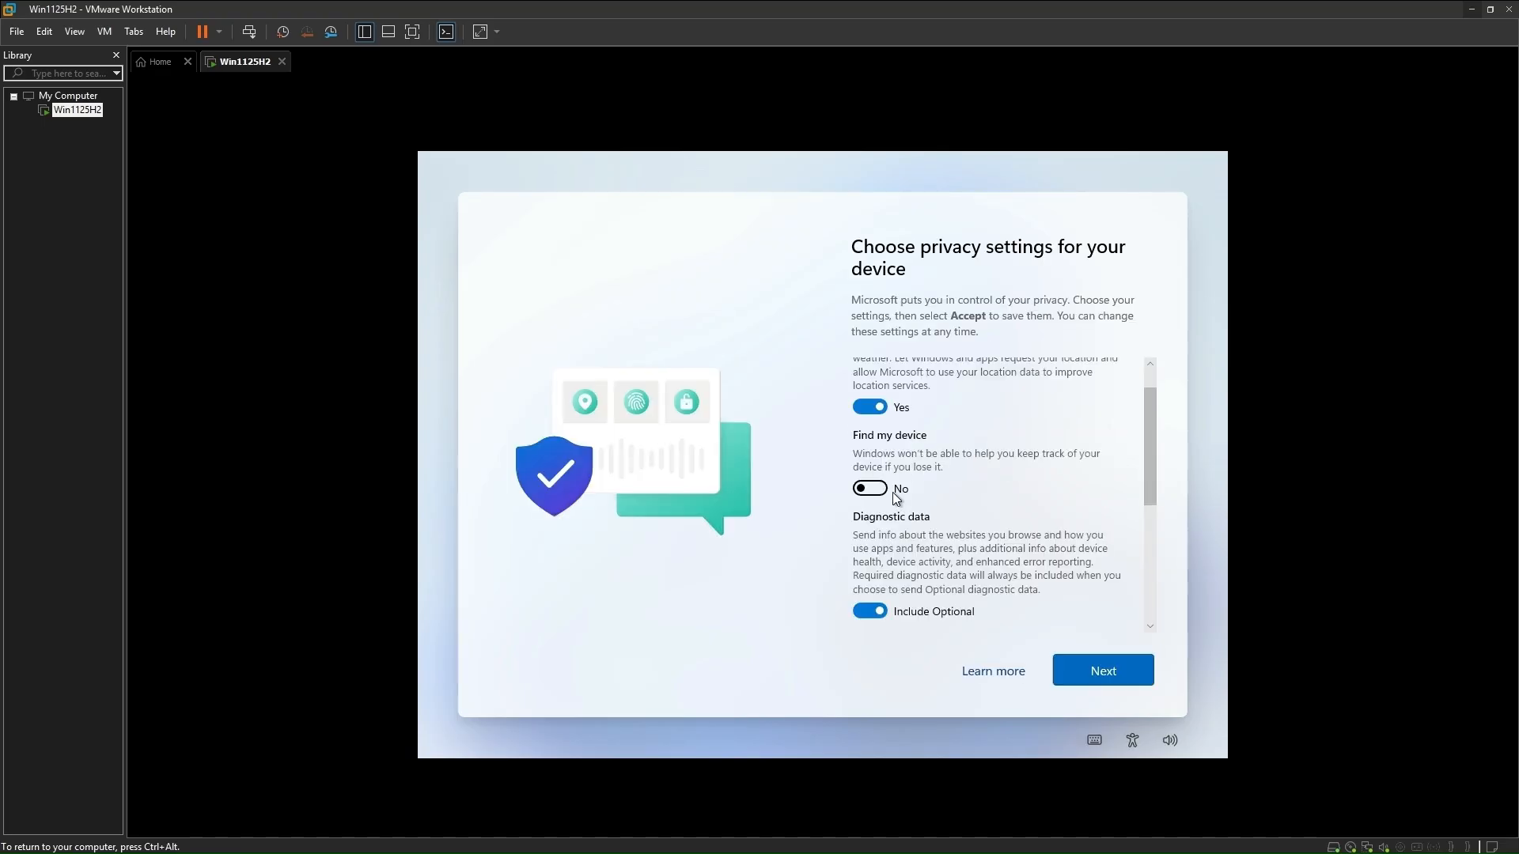
# Turn off tailored experiences, inking and typing, and optional diagnostic data, and accept the privacy settings.
pyautogui.scroll(-2, 895, 492)
pyautogui.scroll(-3, 880, 491)
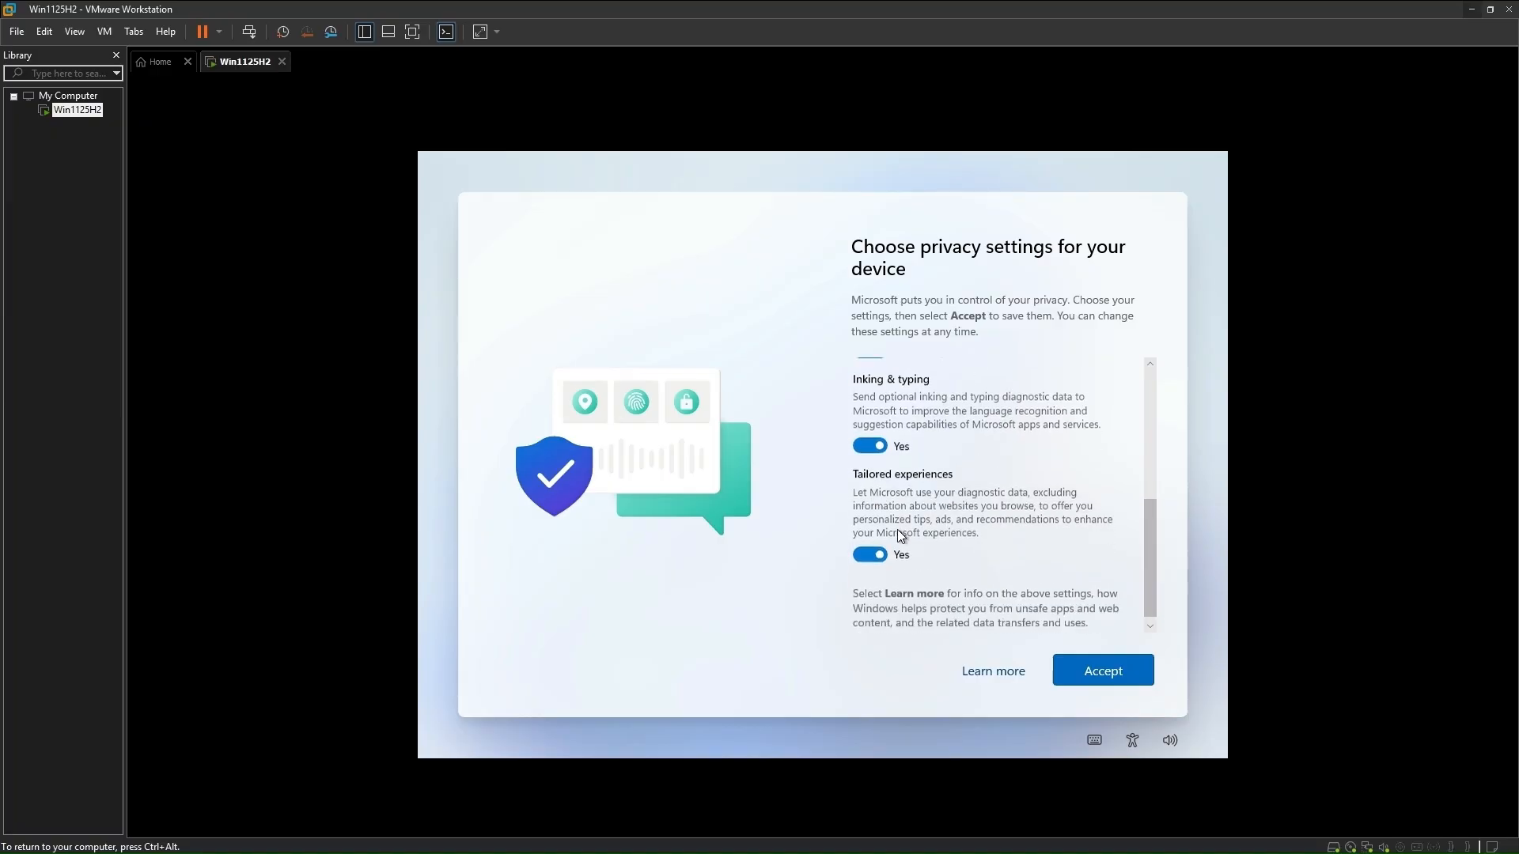
pyautogui.click(870, 546)
pyautogui.scroll(1, 884, 476)
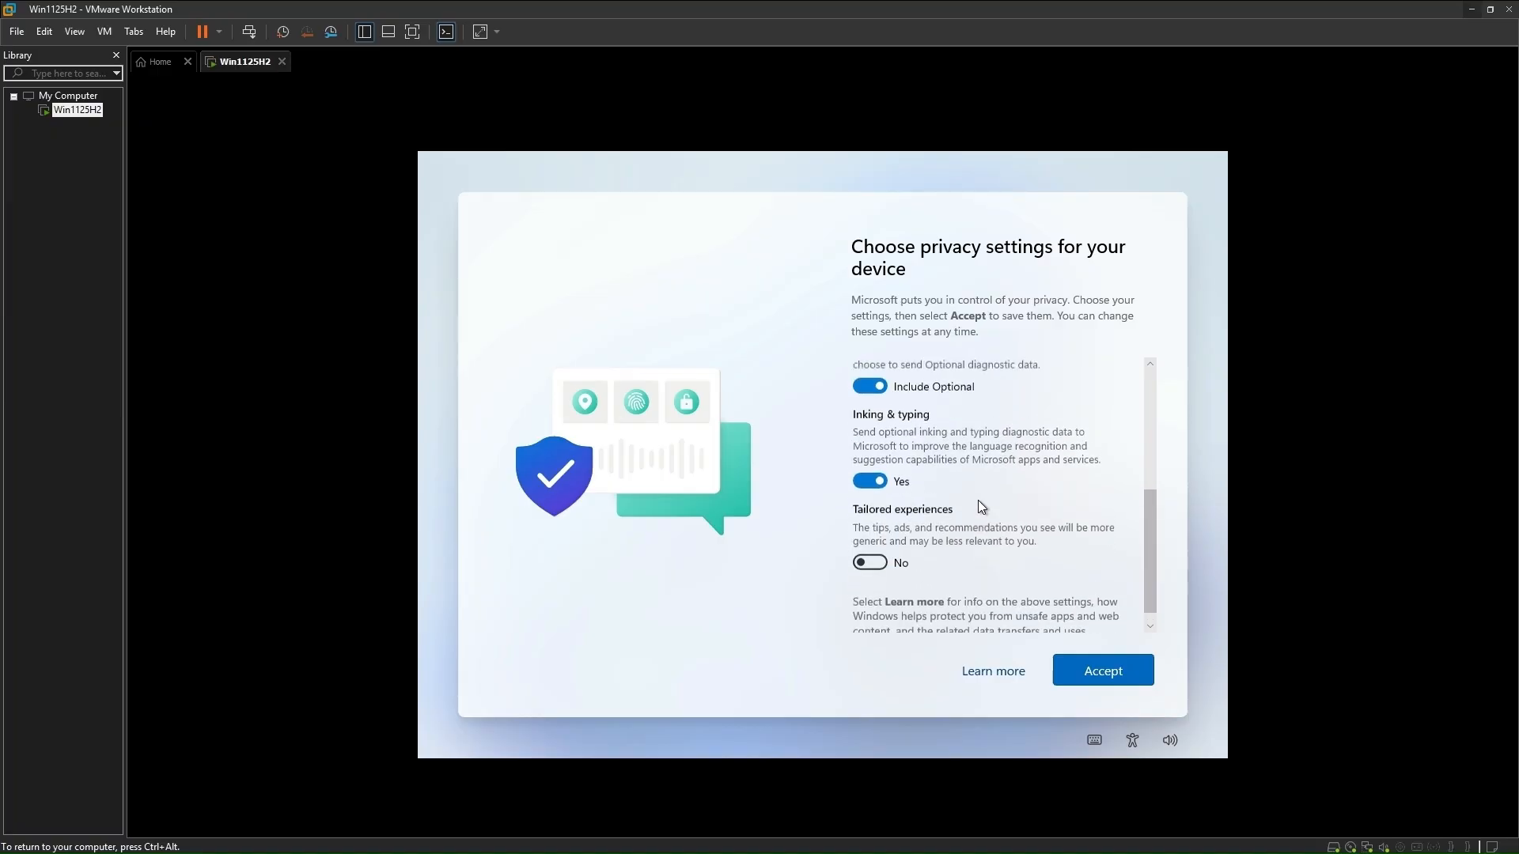
pyautogui.click(874, 543)
pyautogui.scroll(1, 885, 499)
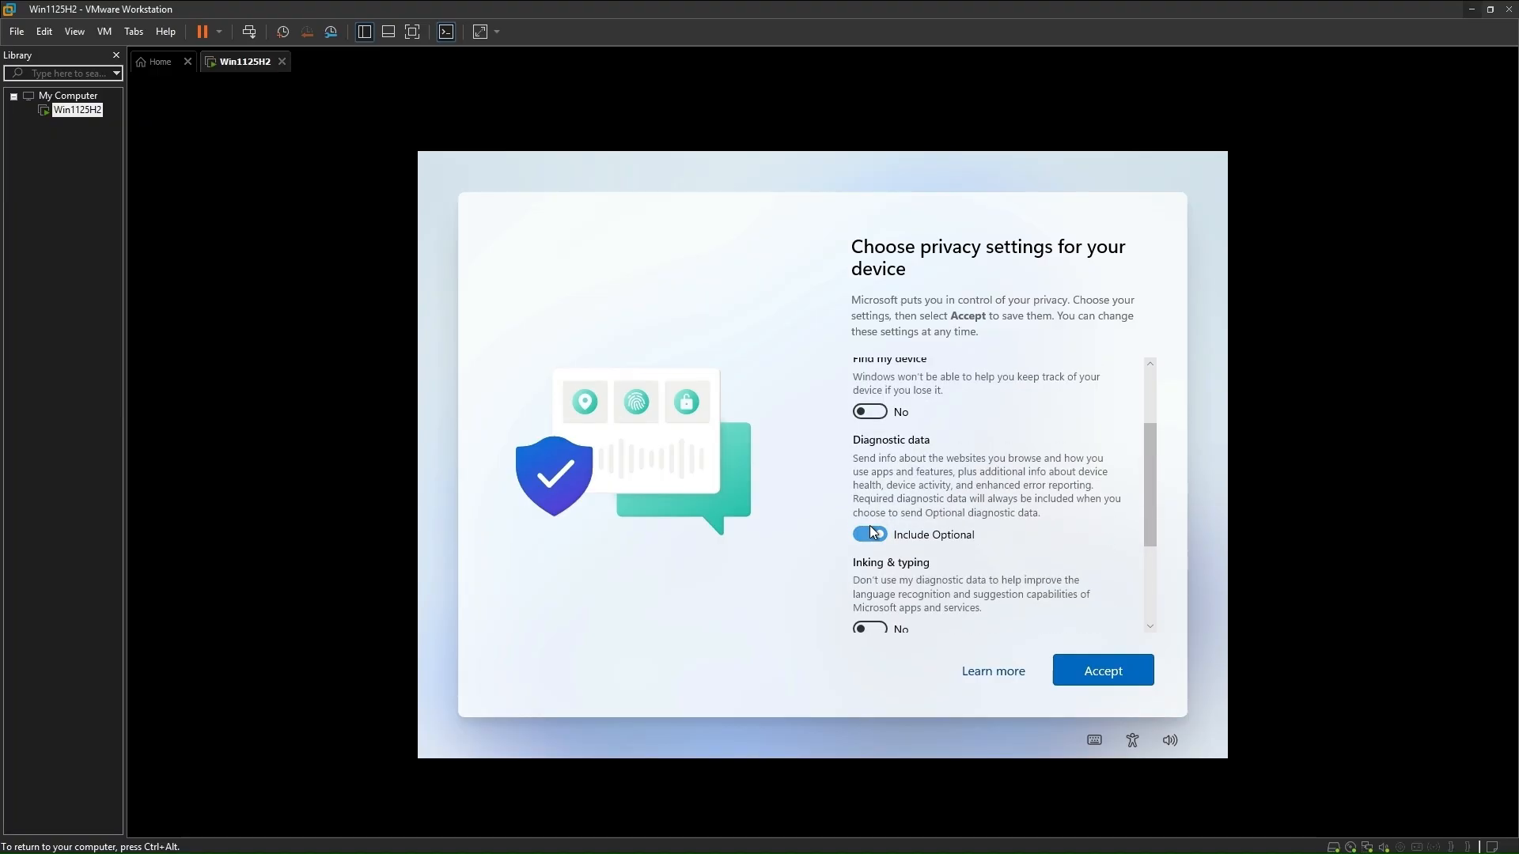
pyautogui.click(870, 534)
pyautogui.scroll(1, 878, 502)
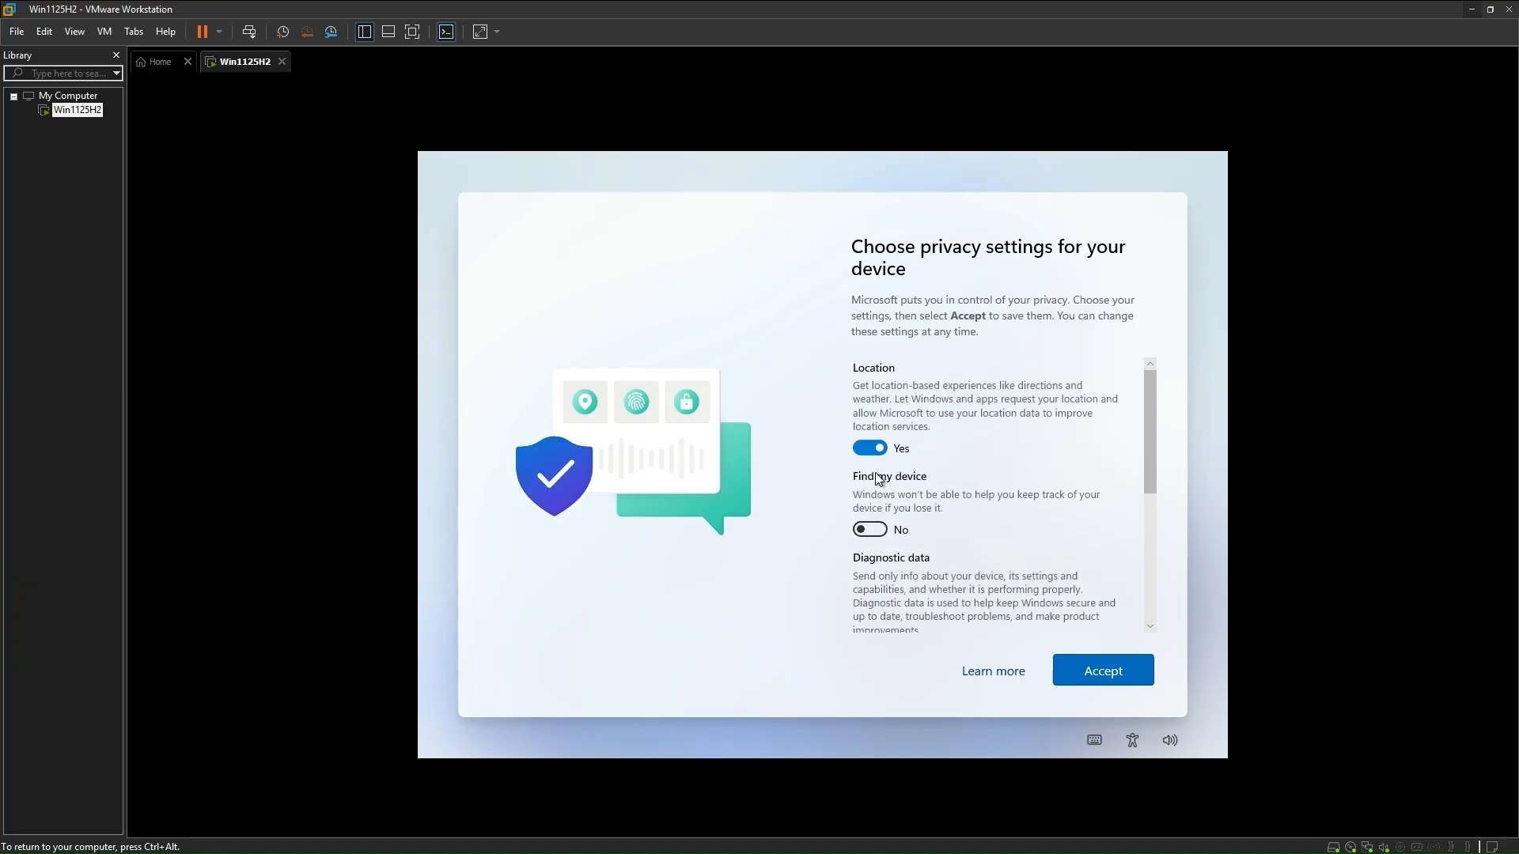
pyautogui.click(1103, 670)
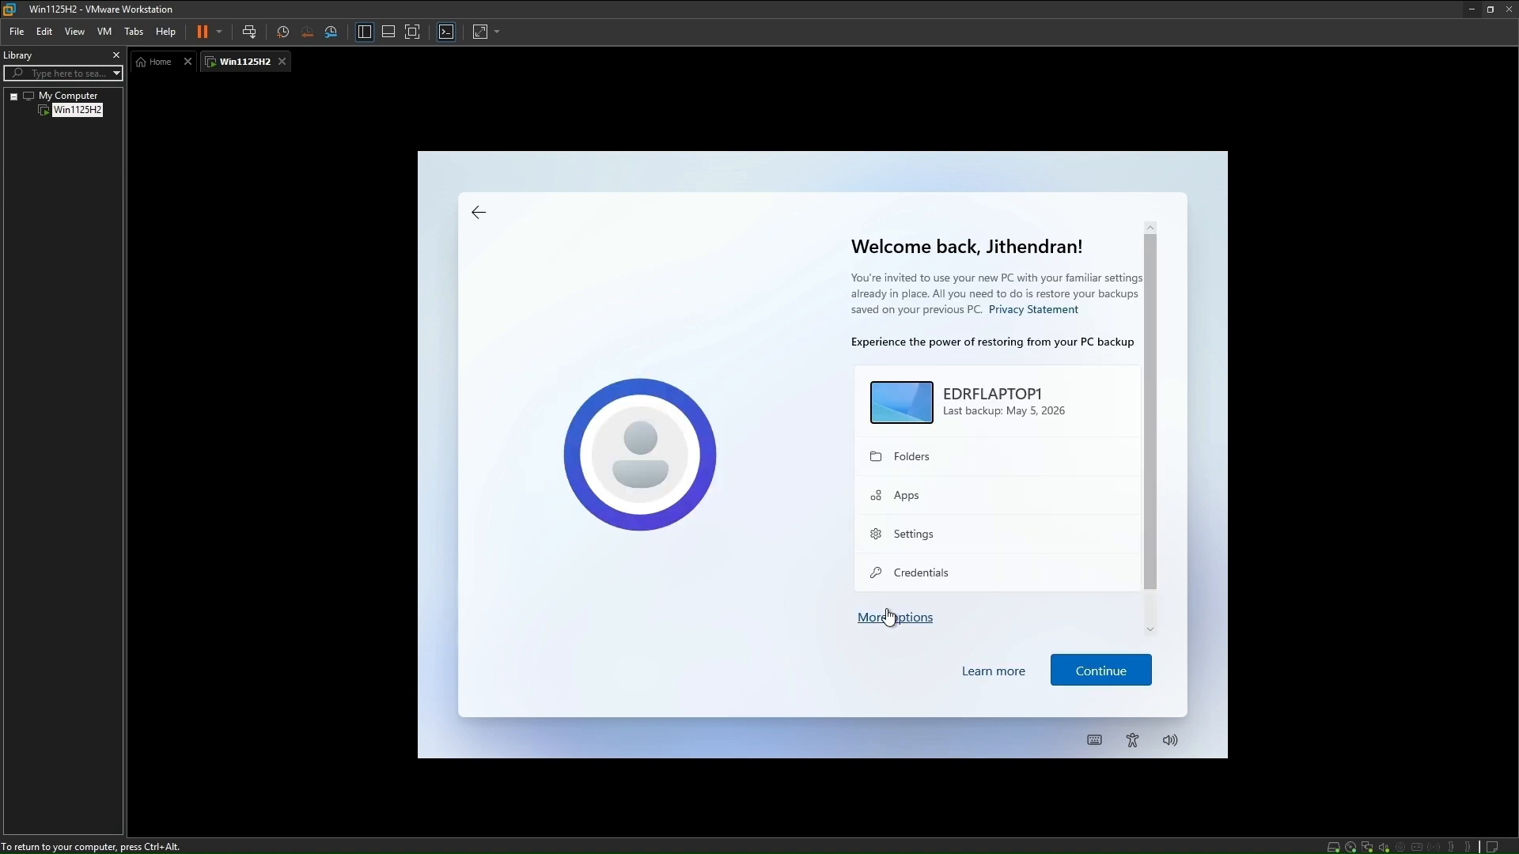
# Decline restoring from any of the listed PC backups and confirm setting the device up as a new PC.
pyautogui.scroll(-1, 951, 507)
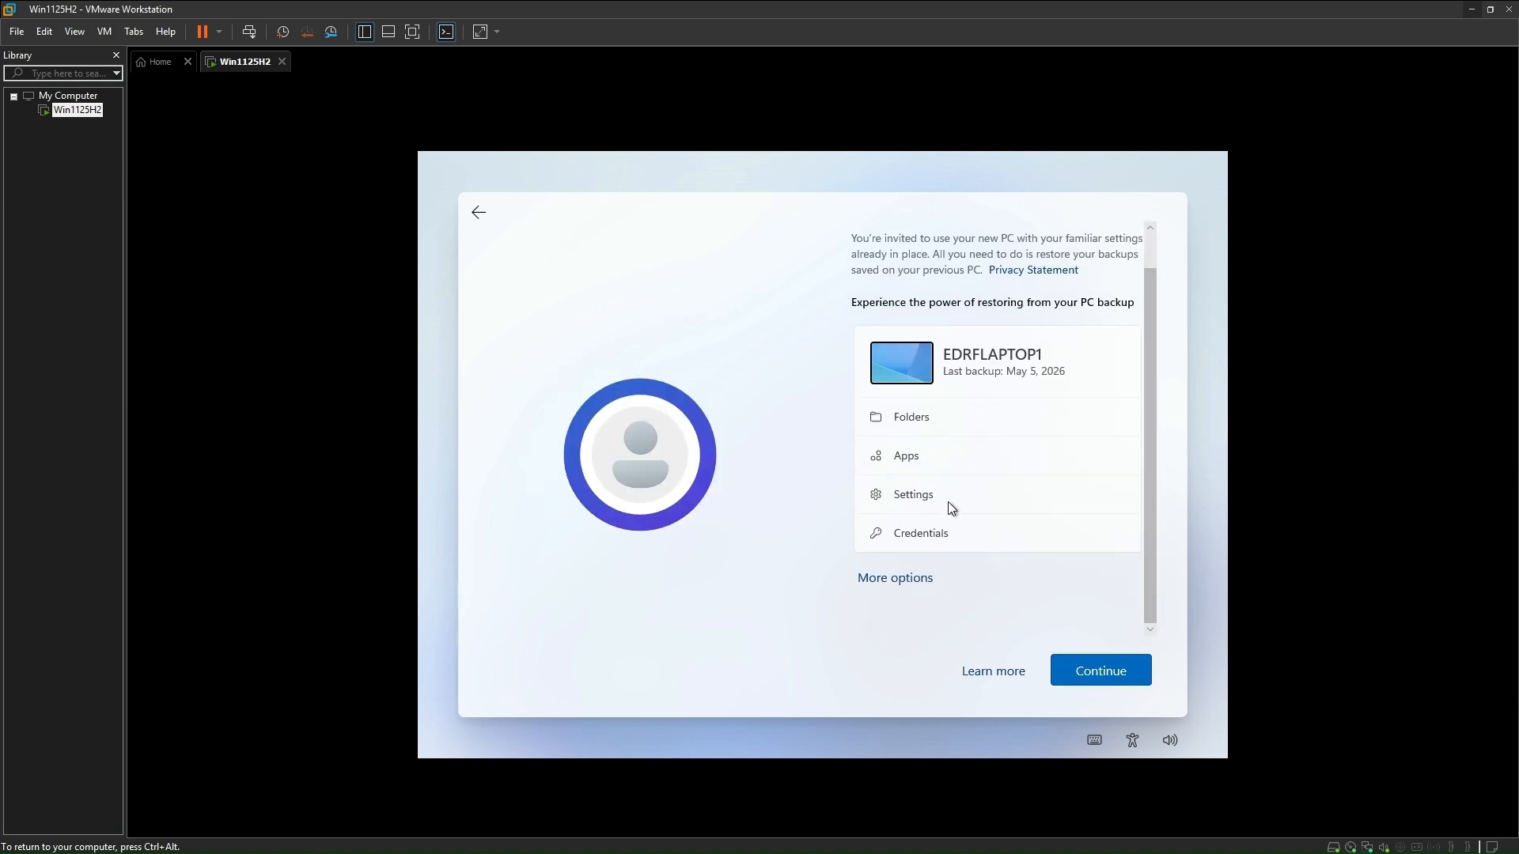
pyautogui.click(895, 578)
pyautogui.scroll(-3, 990, 563)
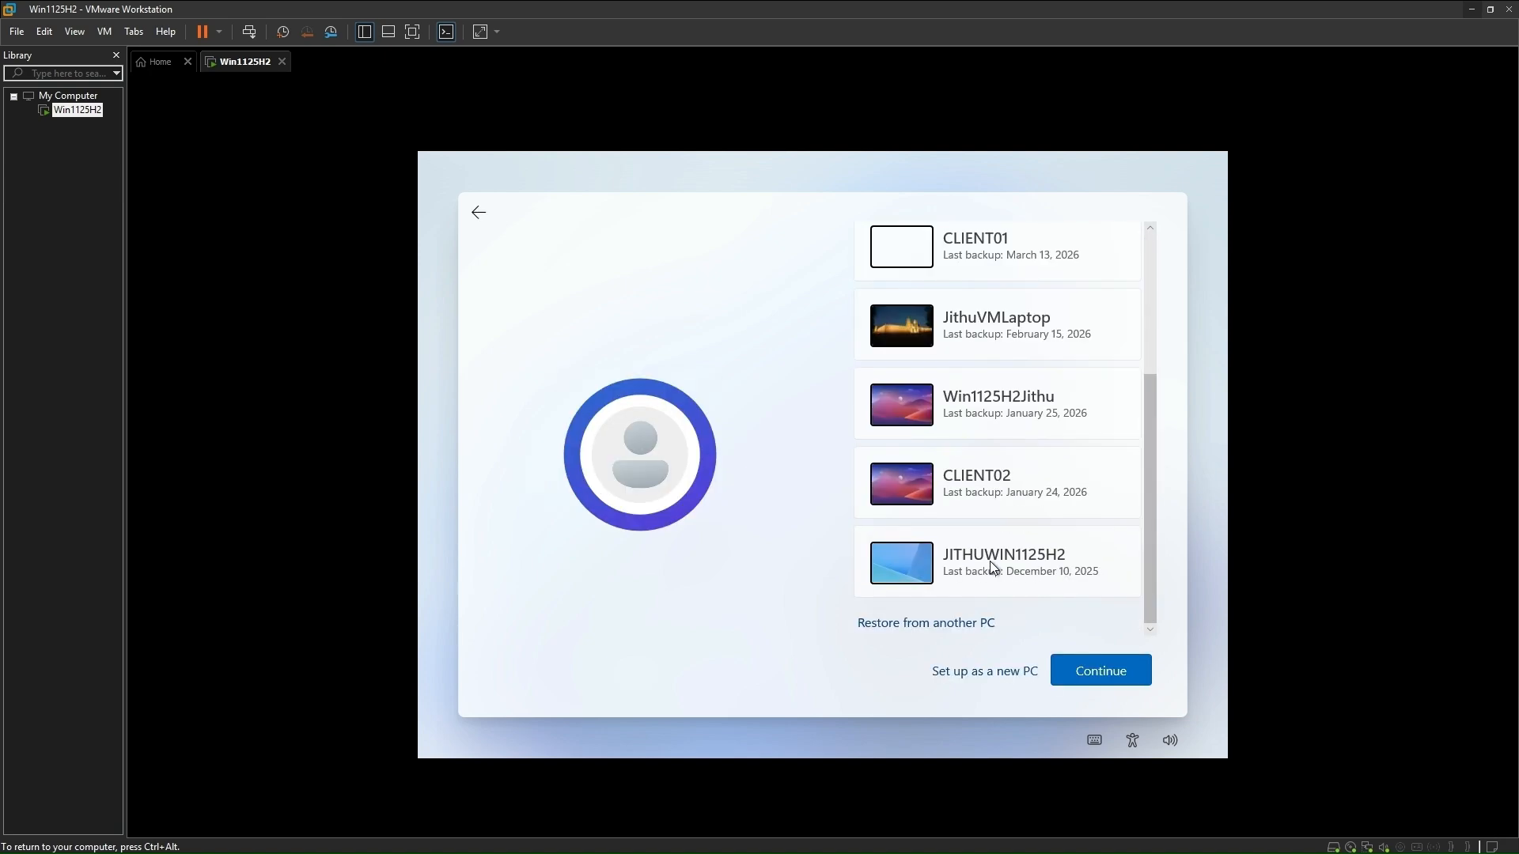
pyautogui.click(985, 671)
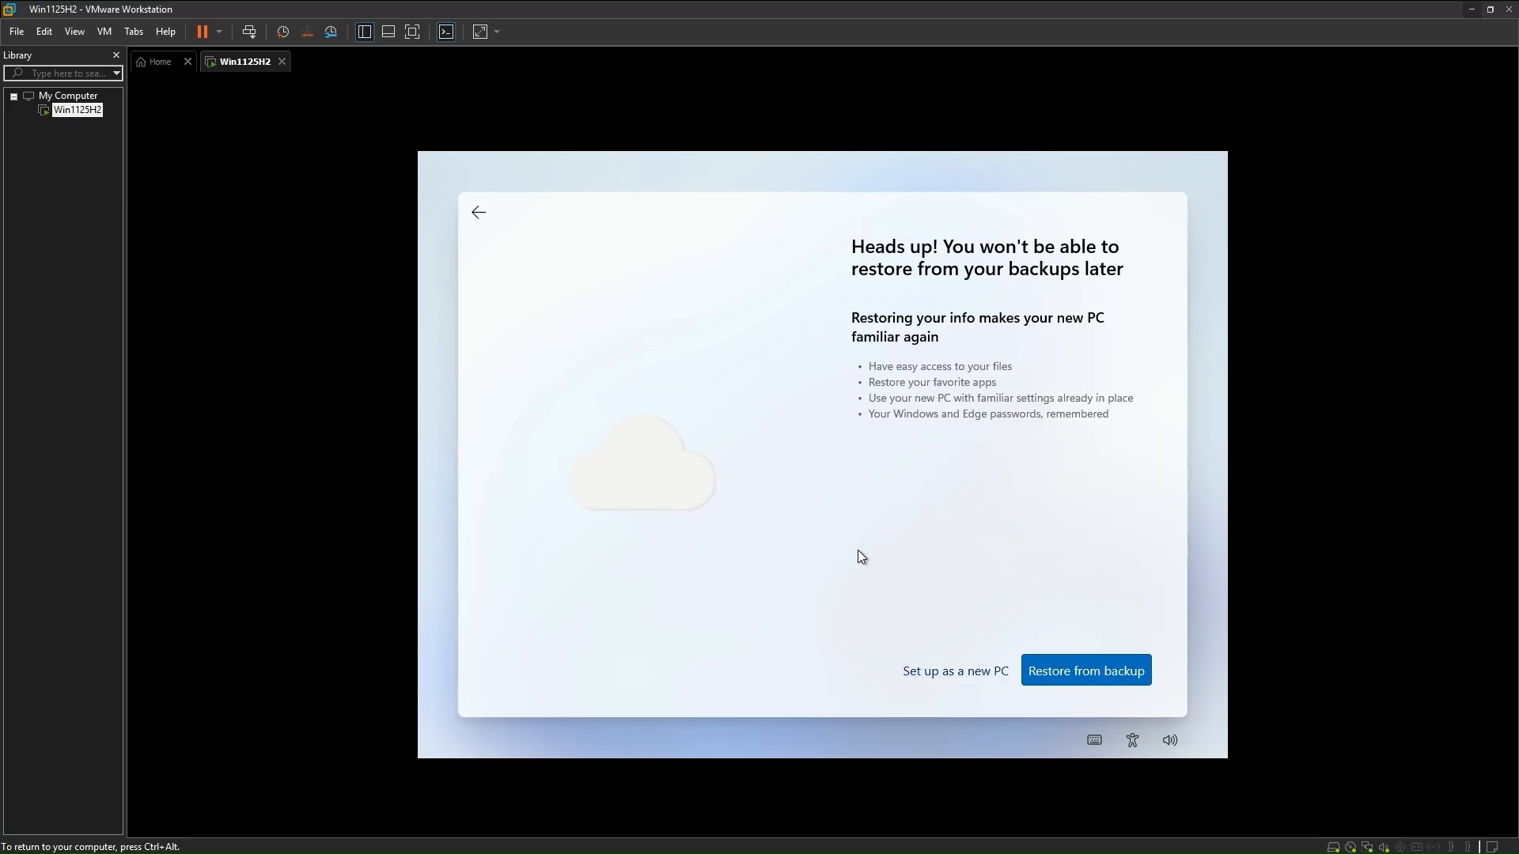
pyautogui.click(952, 682)
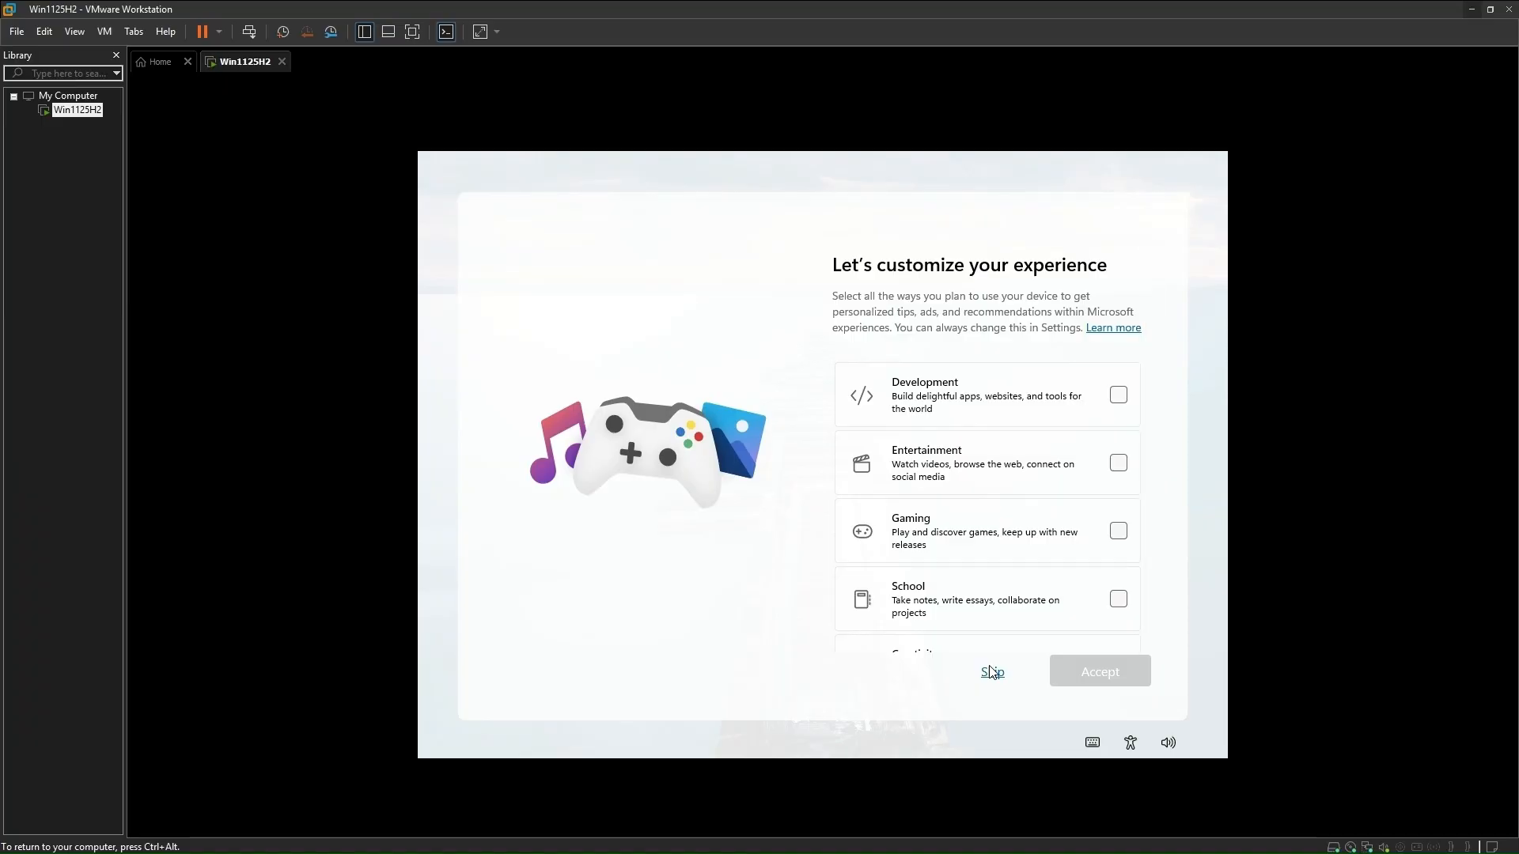
# Skip the experience customization, phone linking and phone photo backup offers, and continue past the Microsoft 365 offer to the desktop.
pyautogui.click(991, 672)
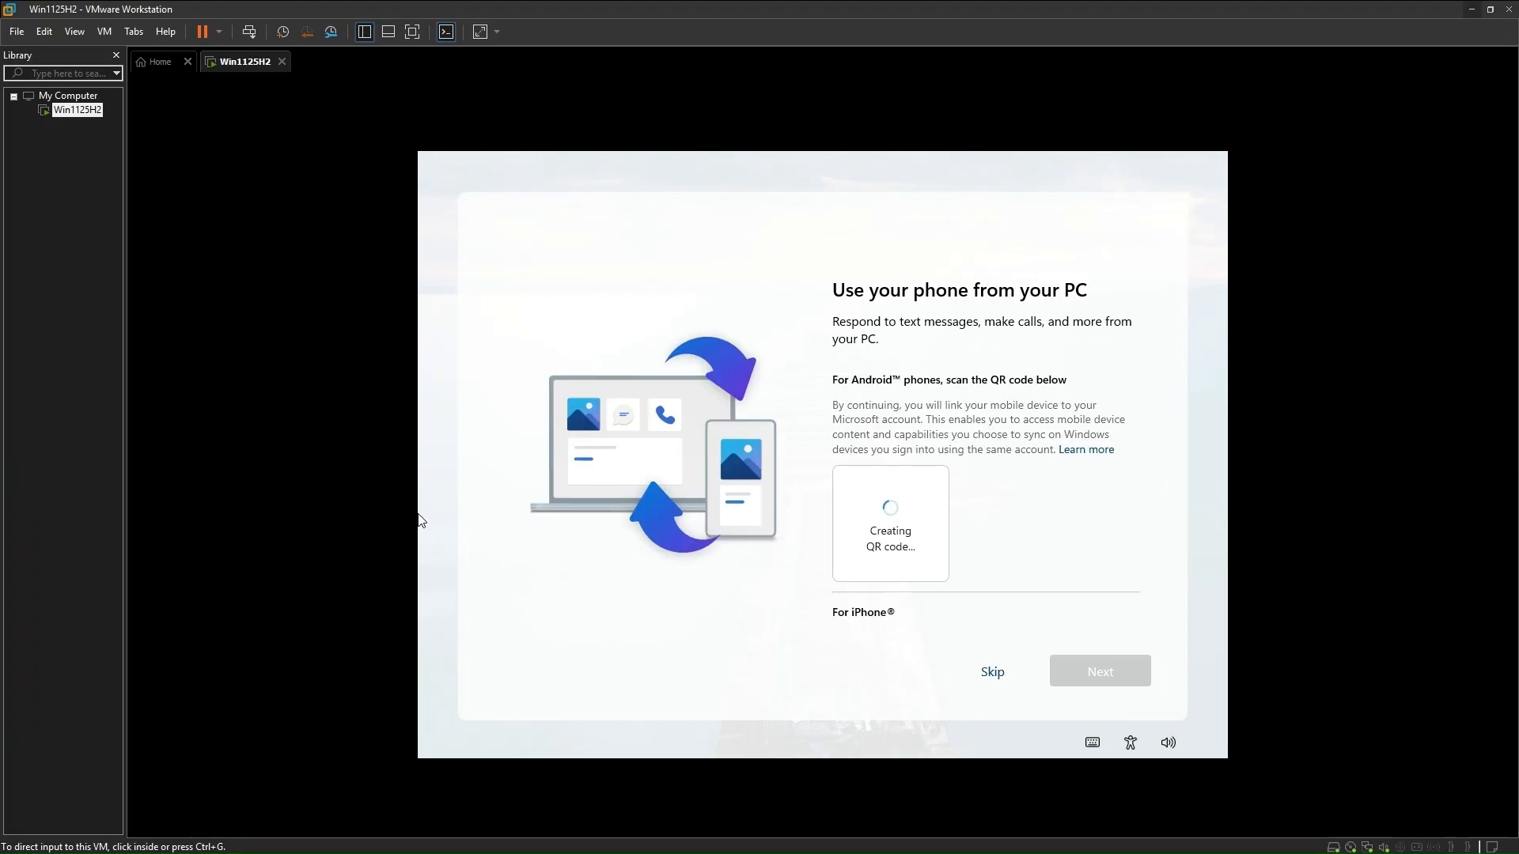
pyautogui.click(989, 676)
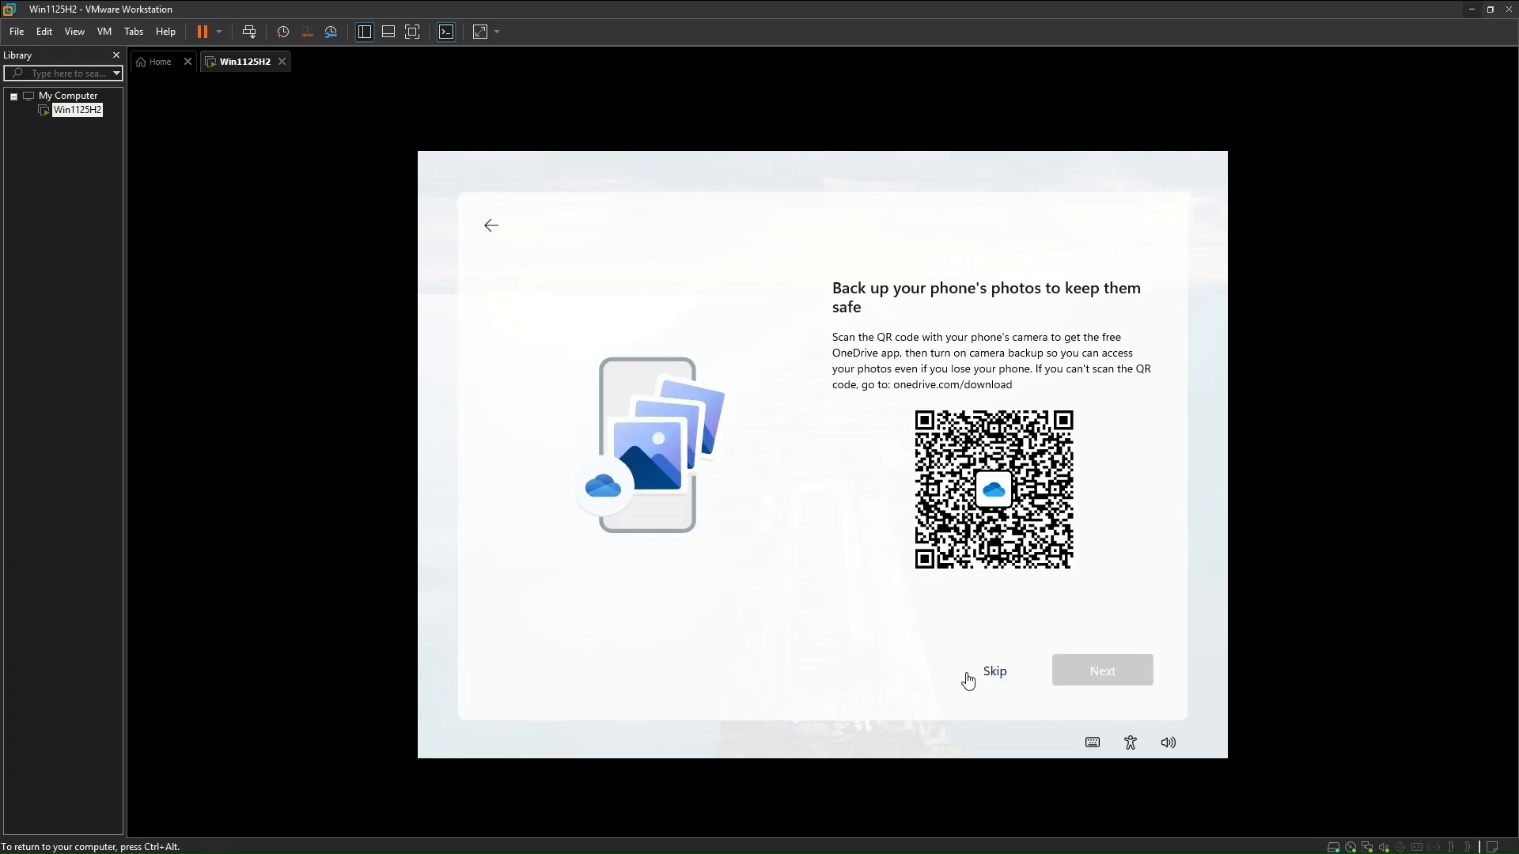
pyautogui.click(992, 677)
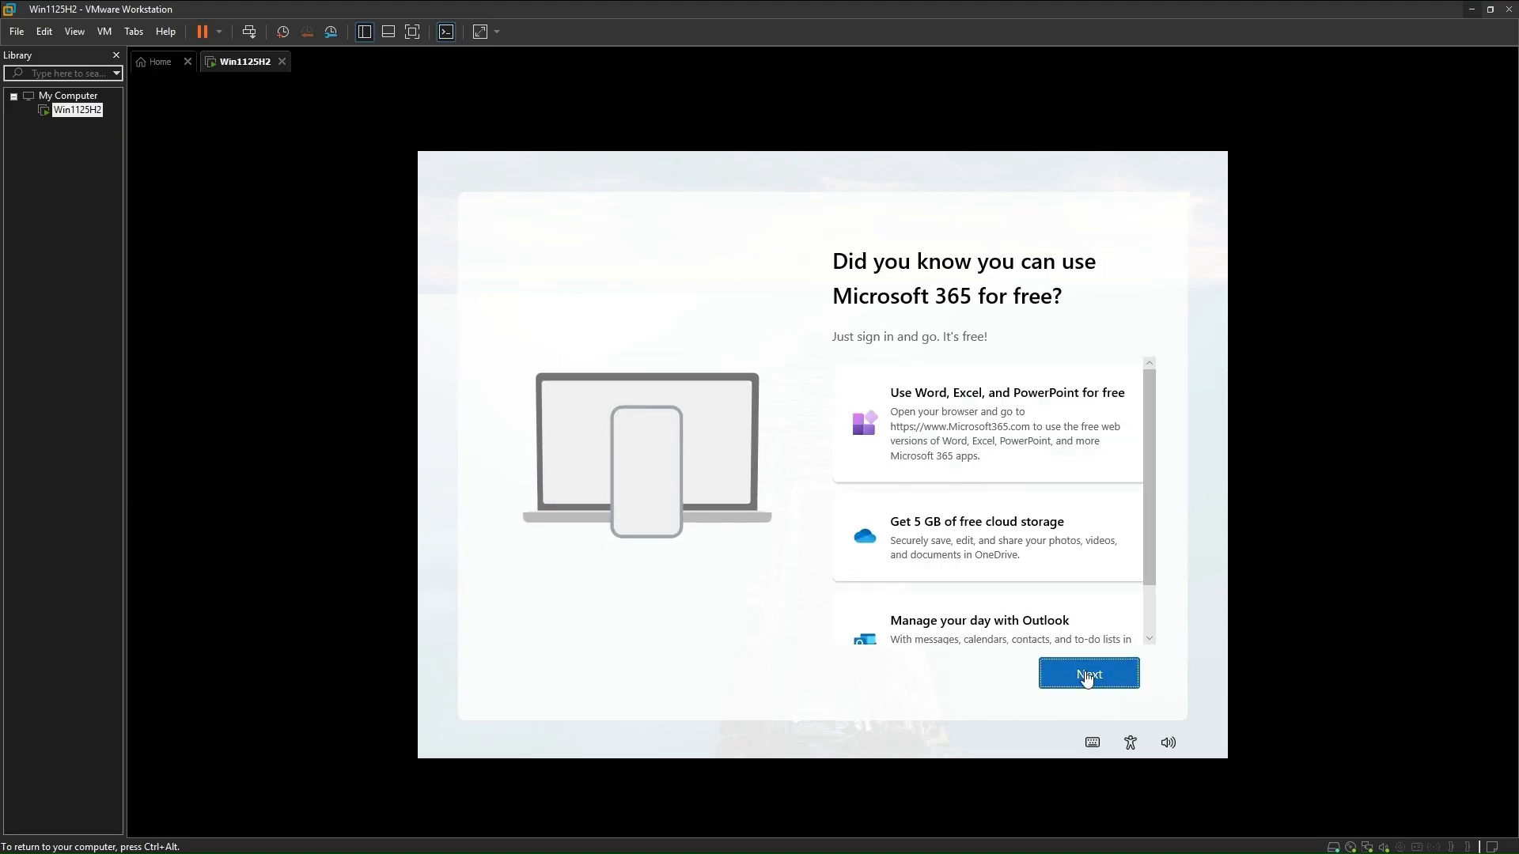
pyautogui.click(1087, 674)
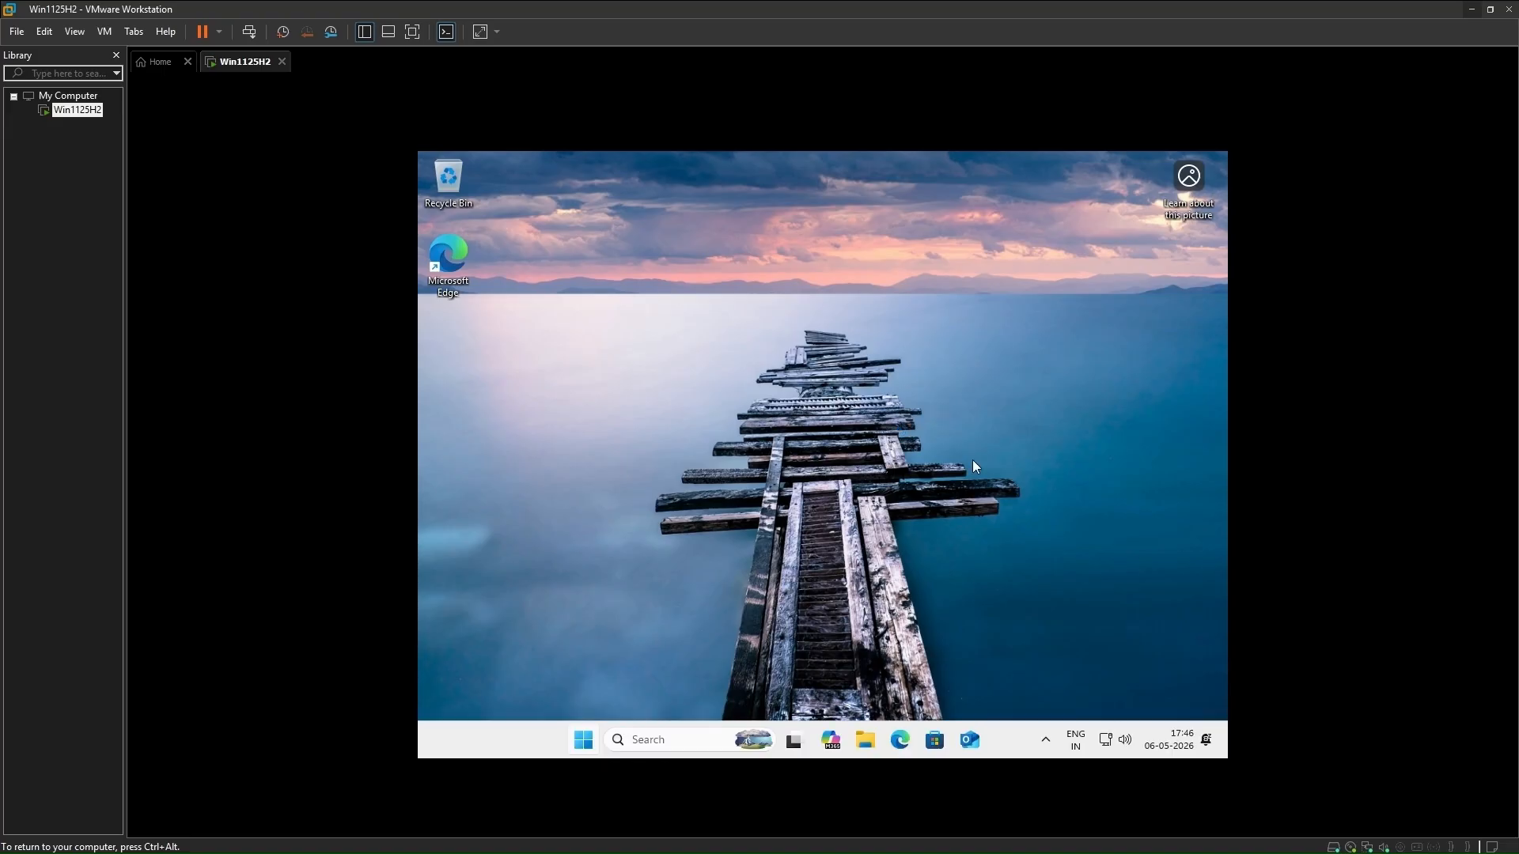
# Release the cursor from the guest, start Install VMware Tools for the virtual machine and open the VMware Tools disc in Windows.
pyautogui.hotkey('ctrl', 'alt')
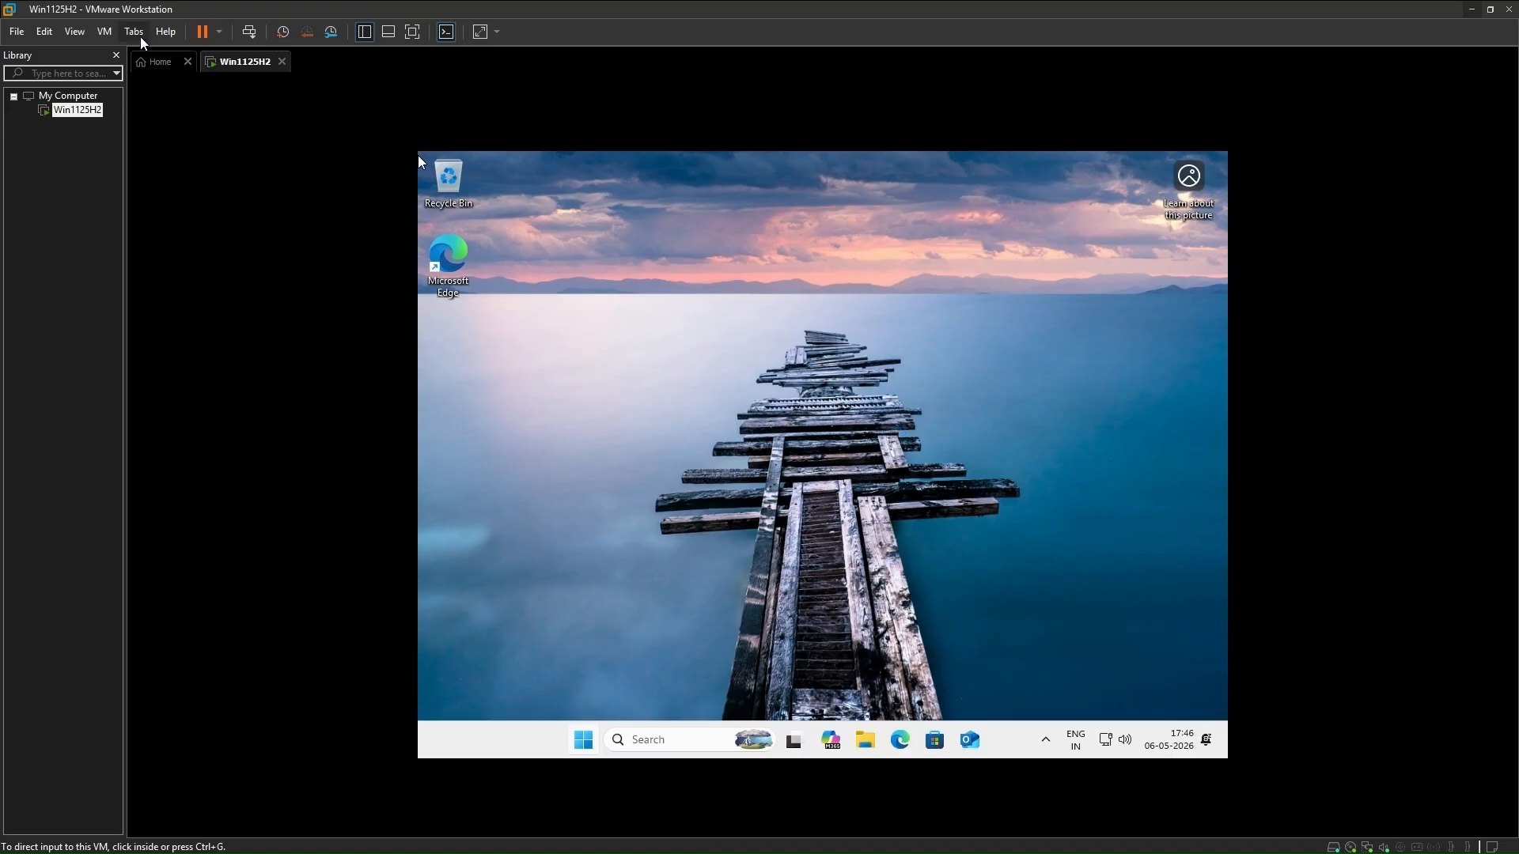
pyautogui.click(104, 33)
pyautogui.click(203, 207)
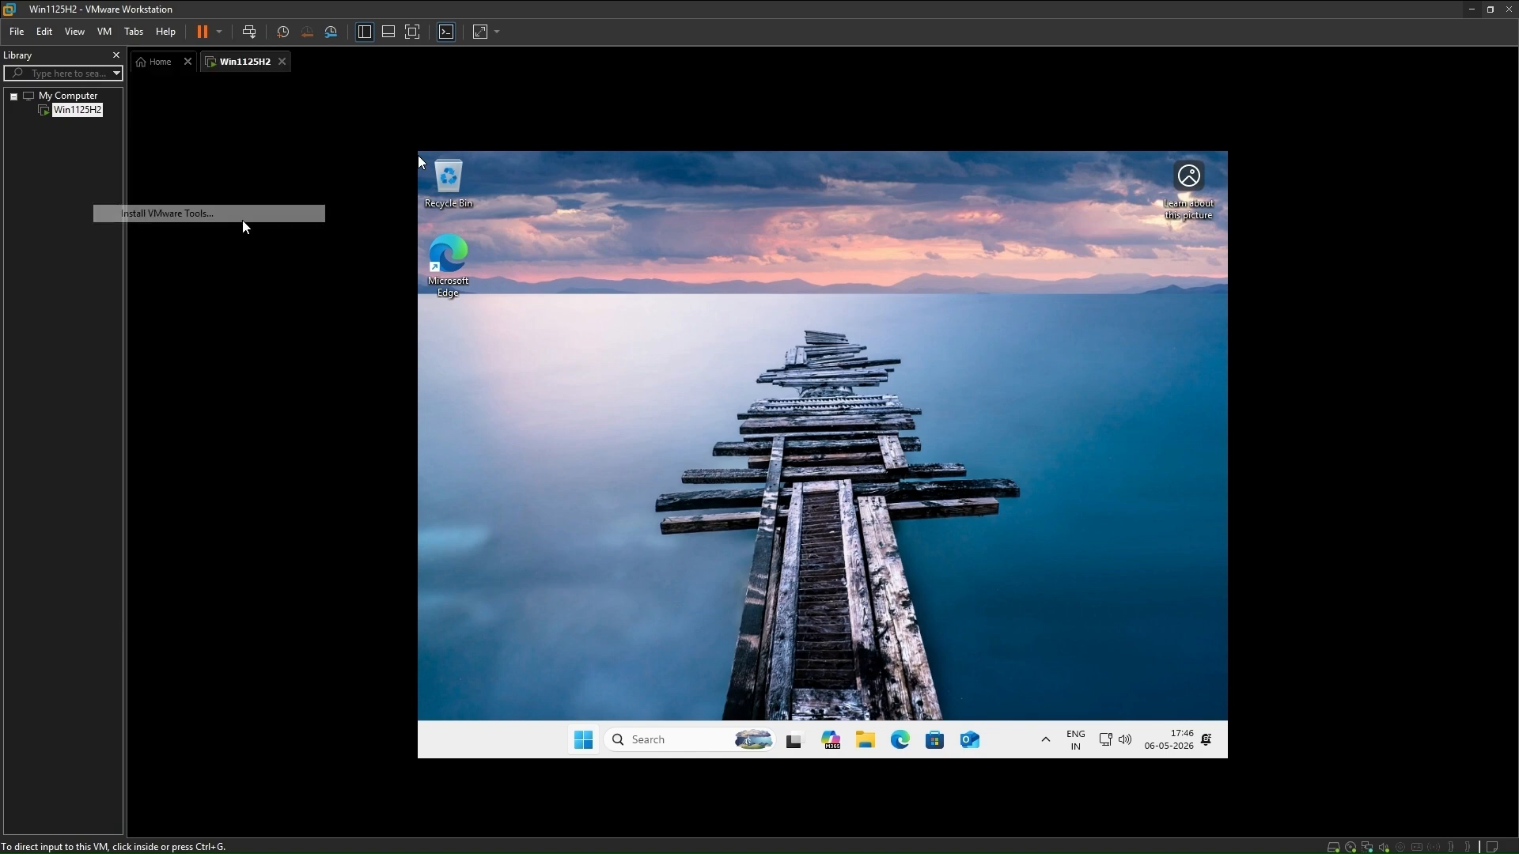
pyautogui.click(581, 284)
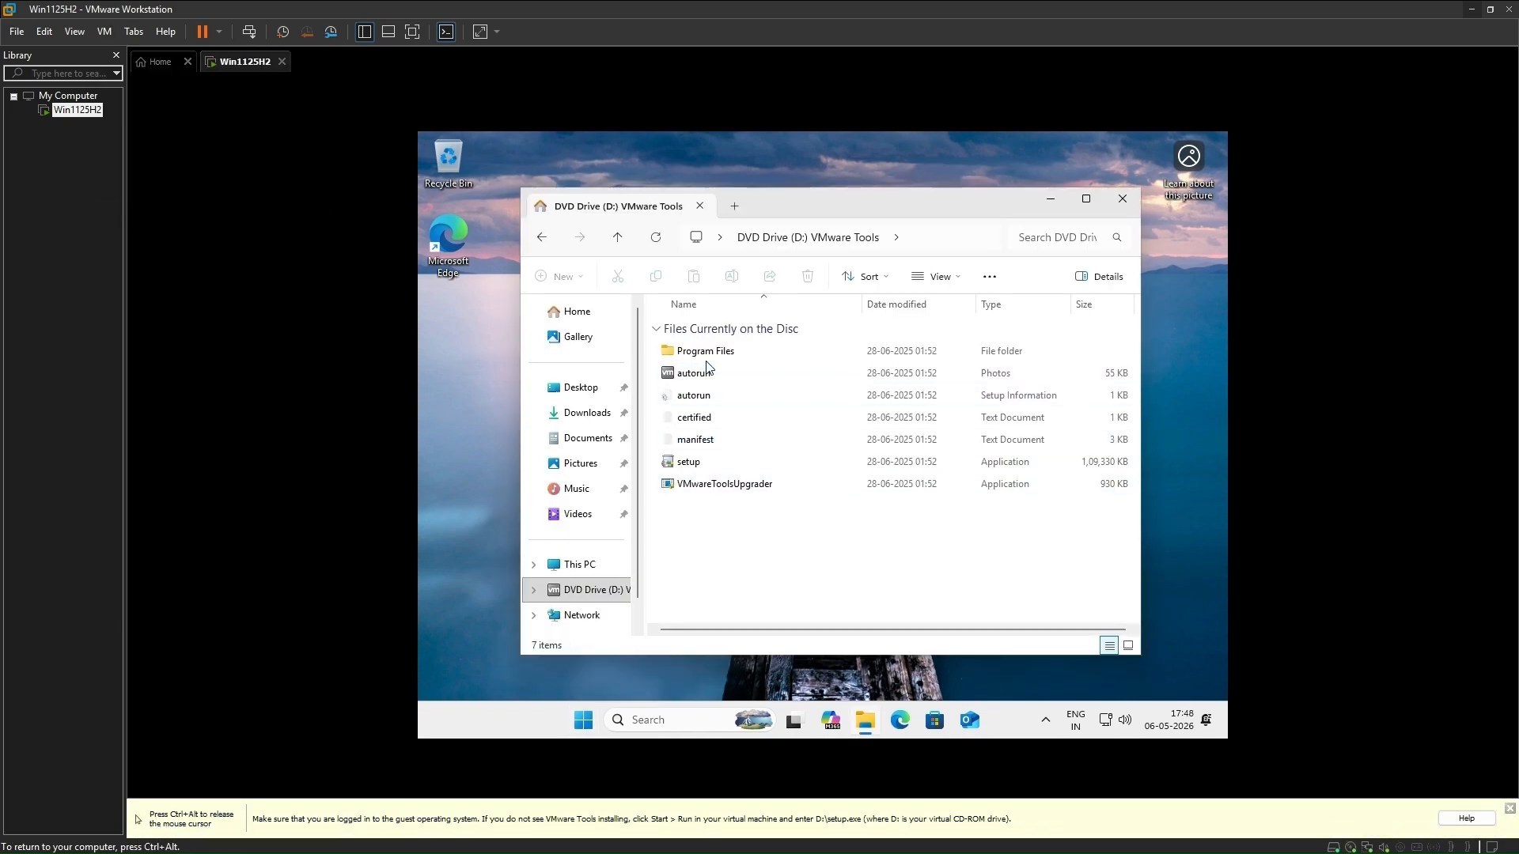
# Run setup from the VMware Tools disc with administrator approval, install the Typical setup type, and restart the guest to finish.
pyautogui.click(702, 467)
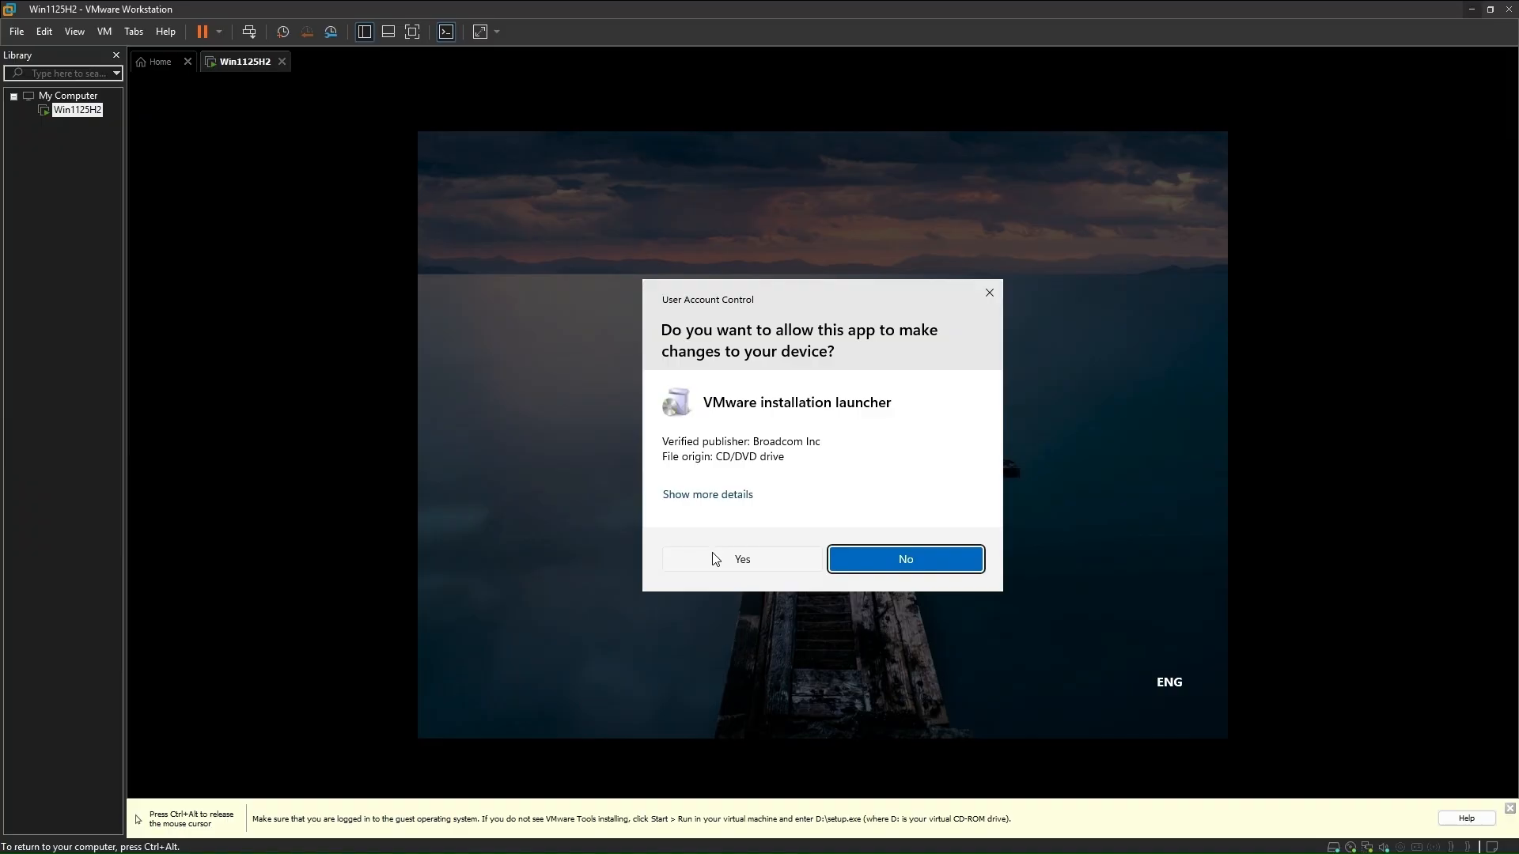
pyautogui.click(716, 559)
pyautogui.click(903, 548)
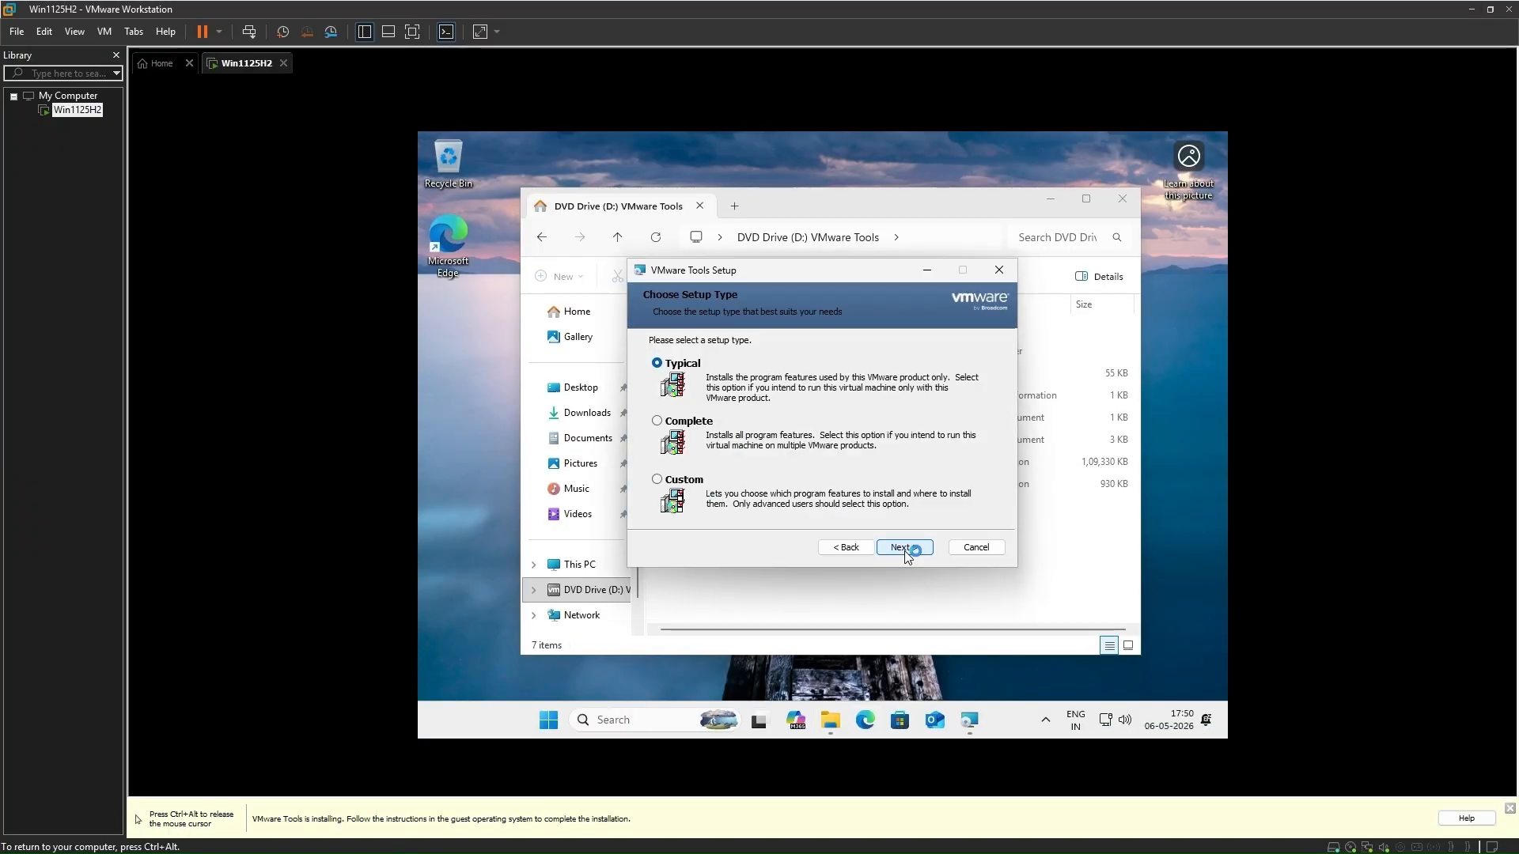
pyautogui.click(904, 547)
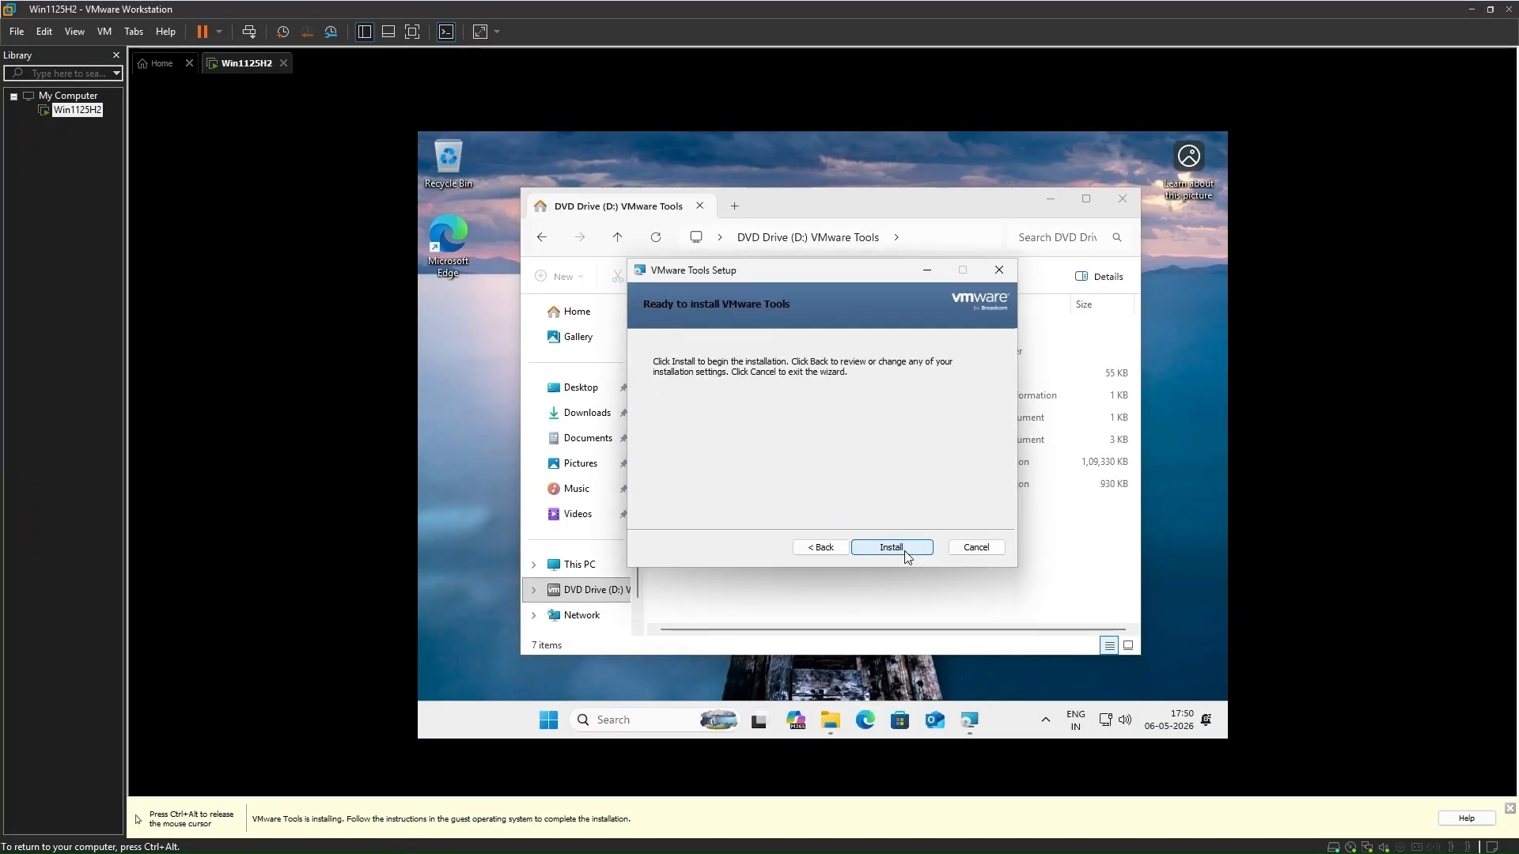
pyautogui.click(904, 548)
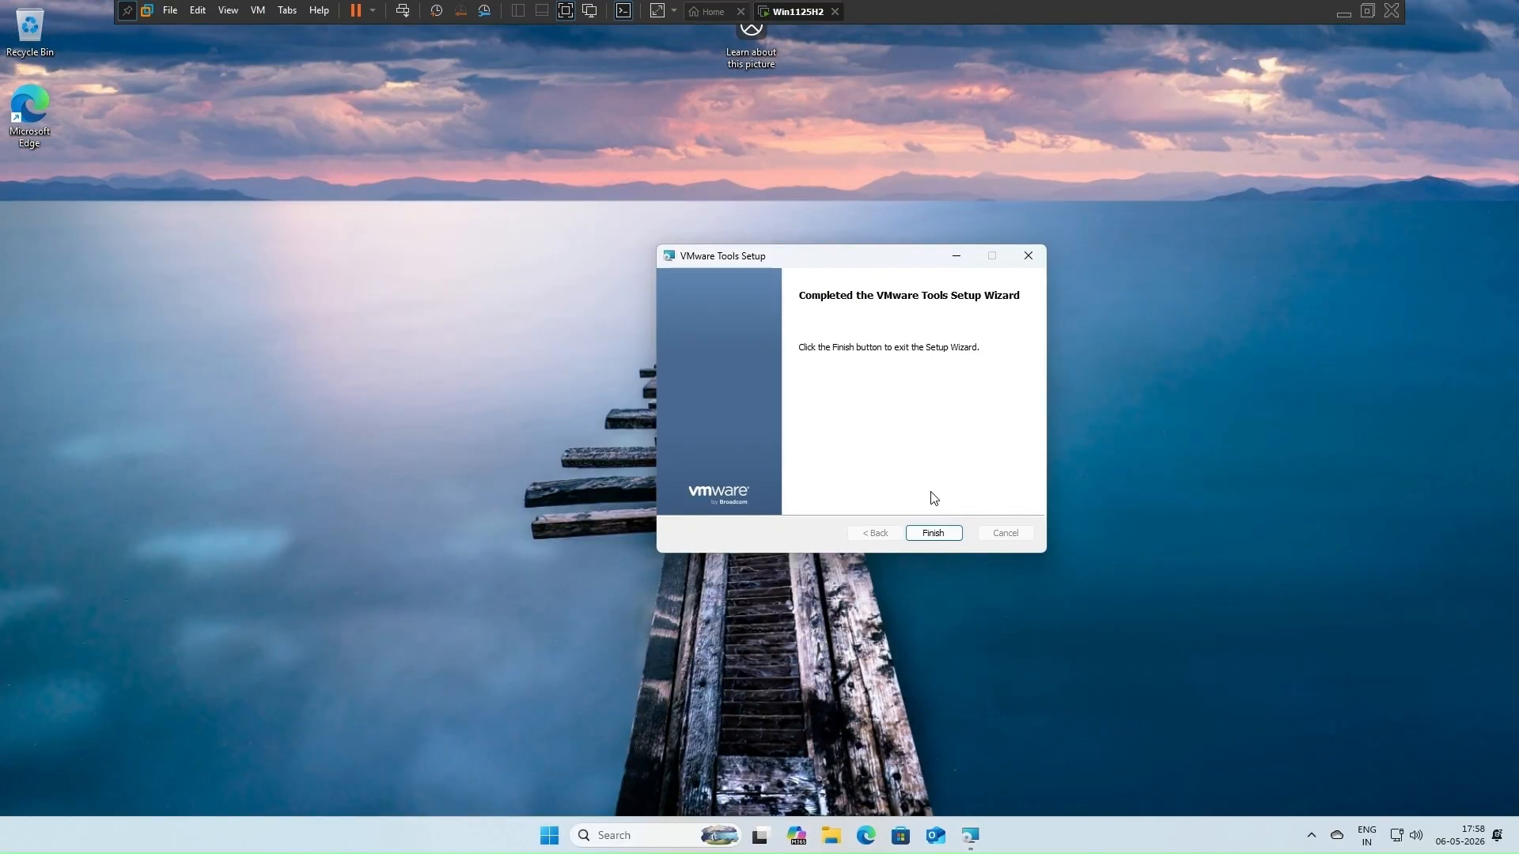
pyautogui.click(933, 533)
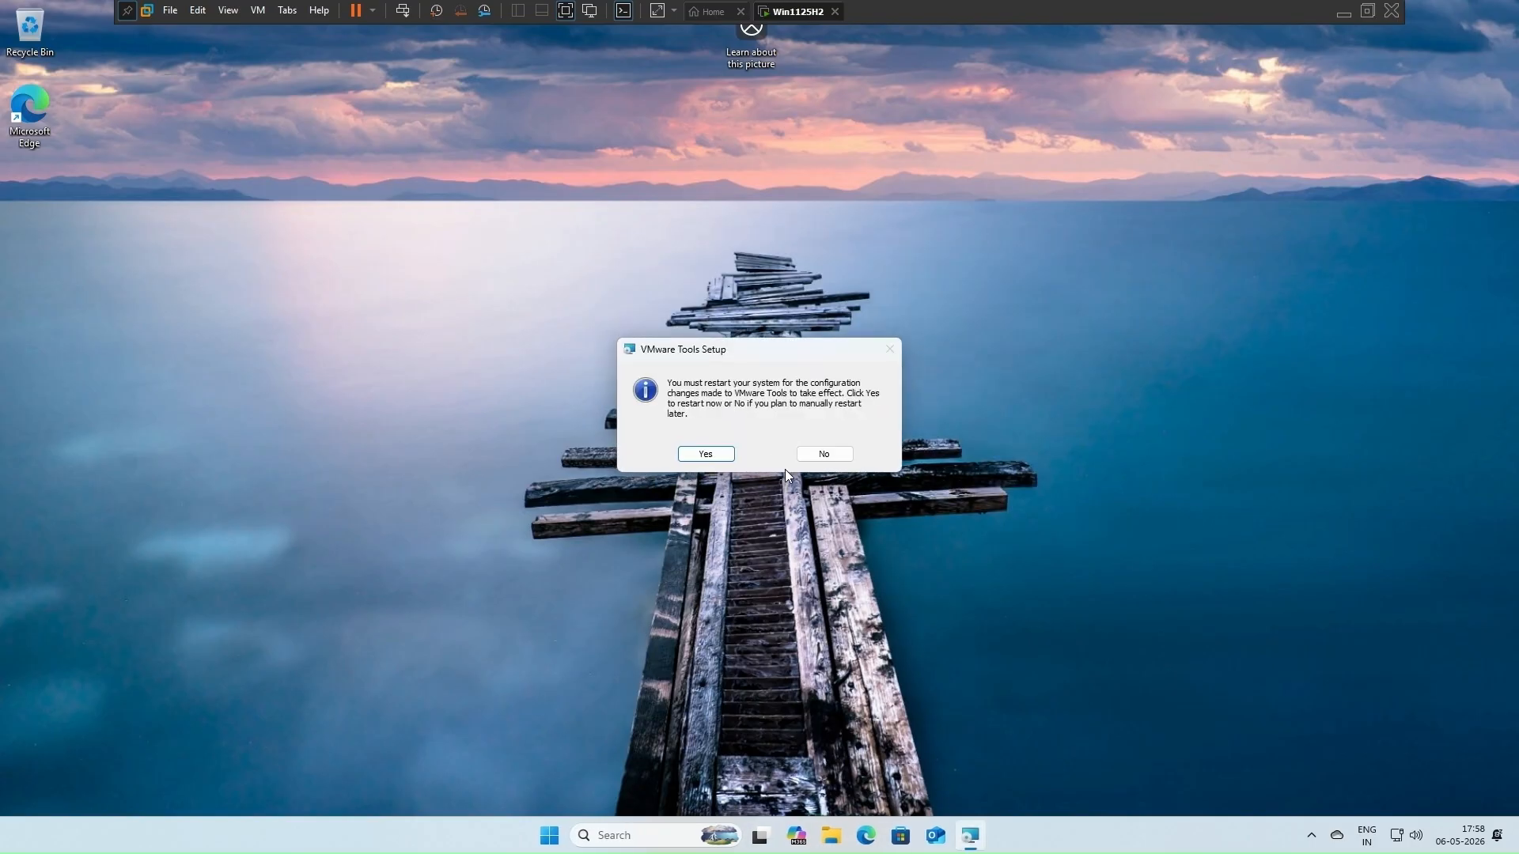
pyautogui.click(701, 455)
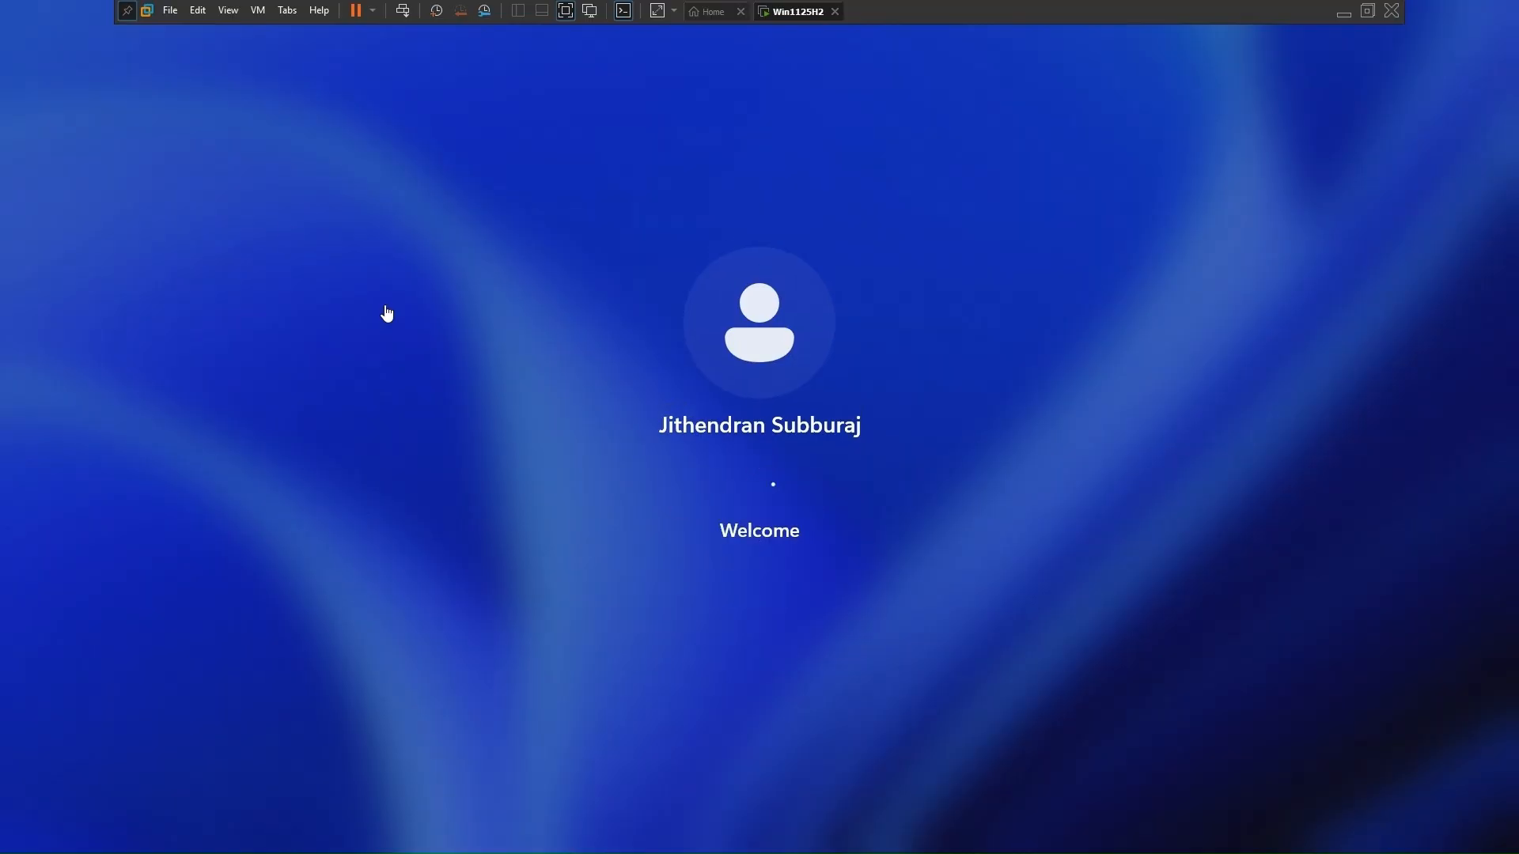
# Set the virtual machine's network adapter to NAT in the virtual machine settings and apply the change.
pyautogui.click(258, 10)
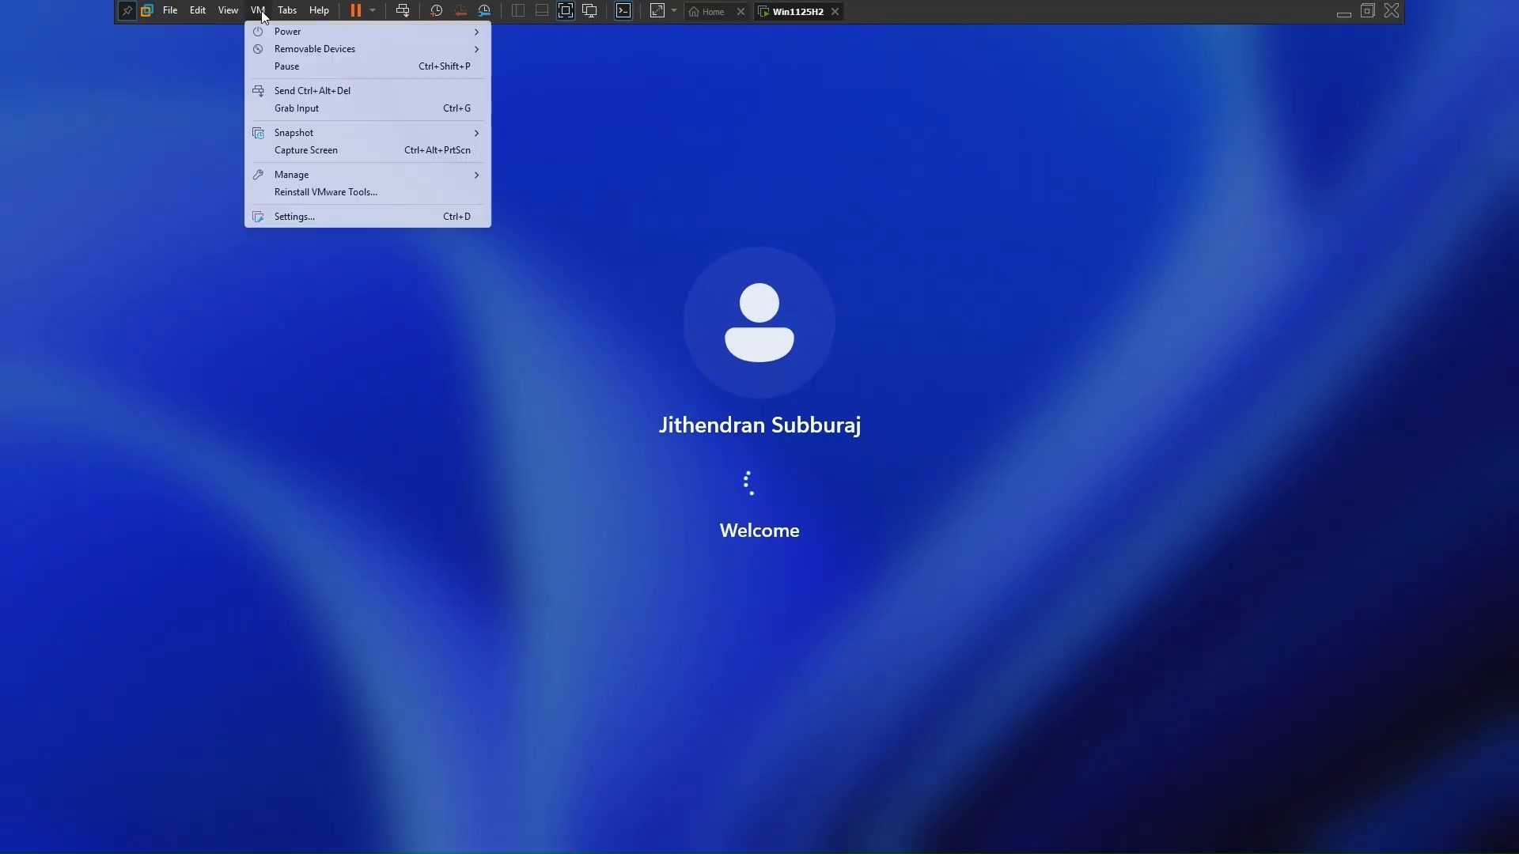
pyautogui.click(290, 217)
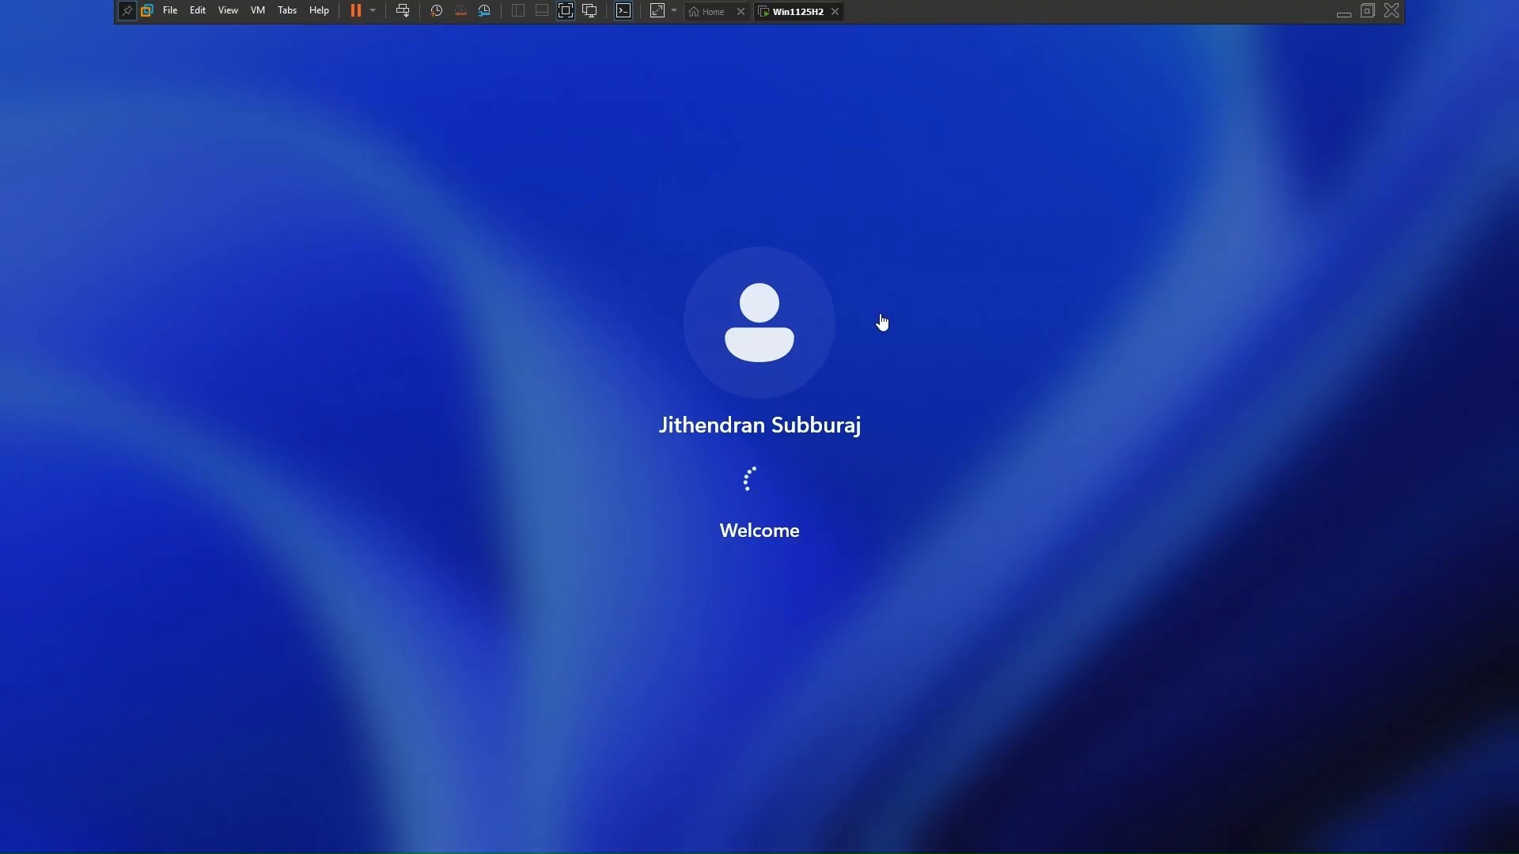
pyautogui.click(607, 280)
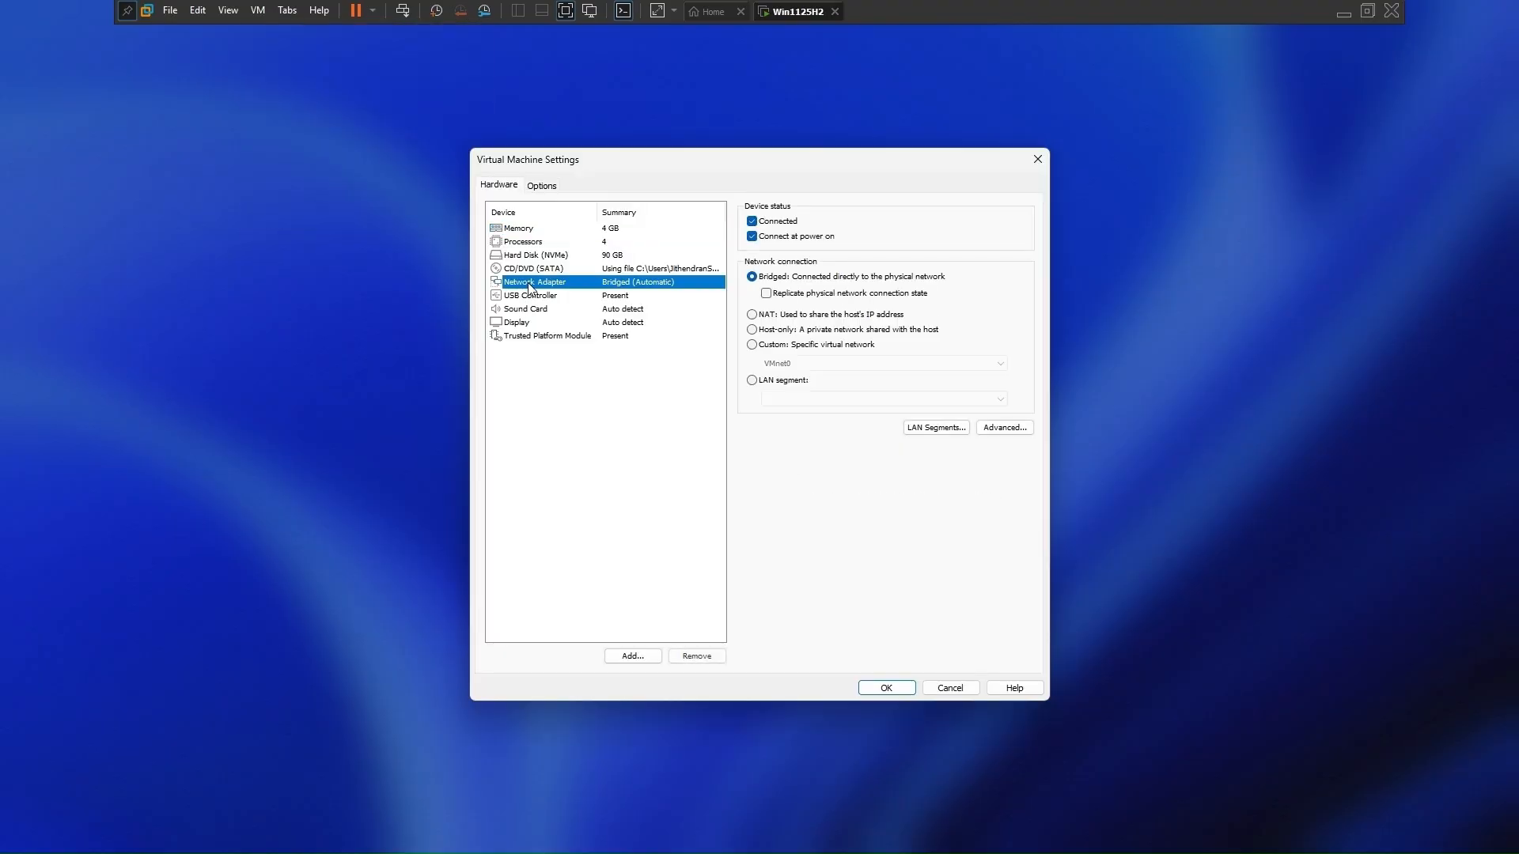
pyautogui.click(753, 316)
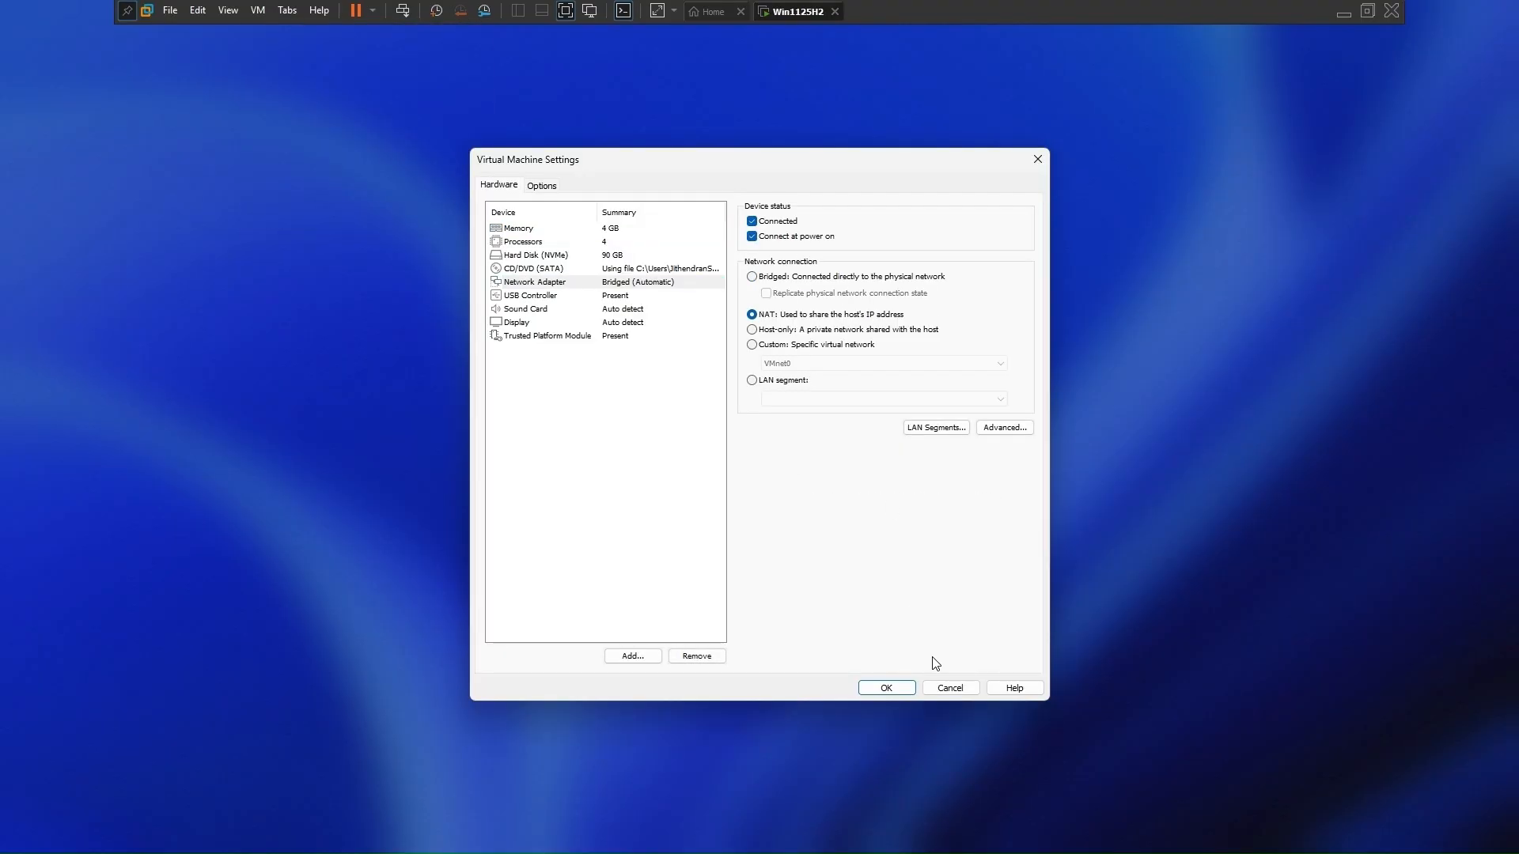
pyautogui.click(886, 689)
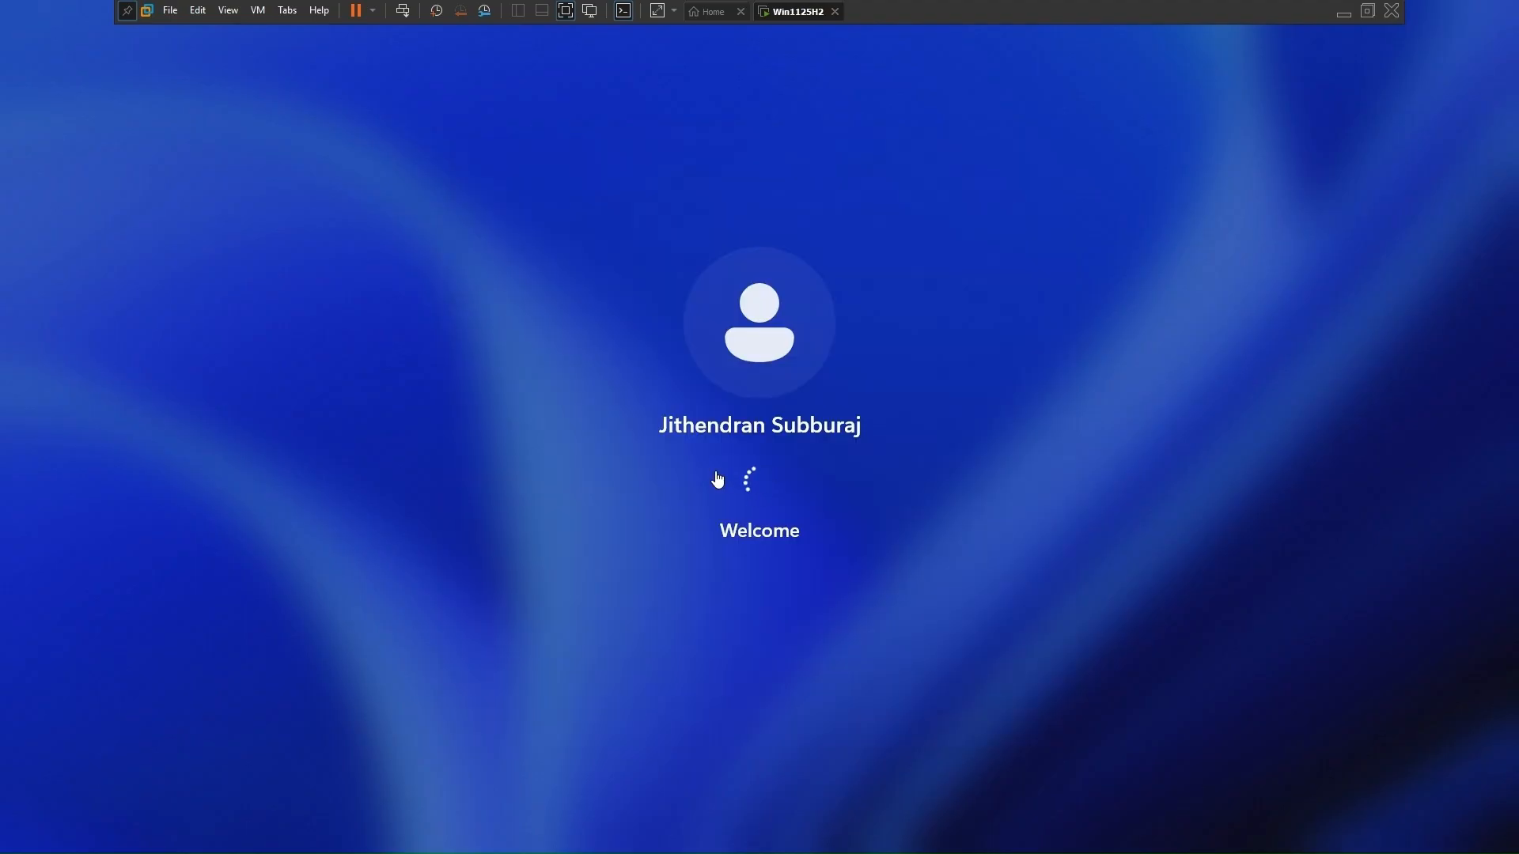